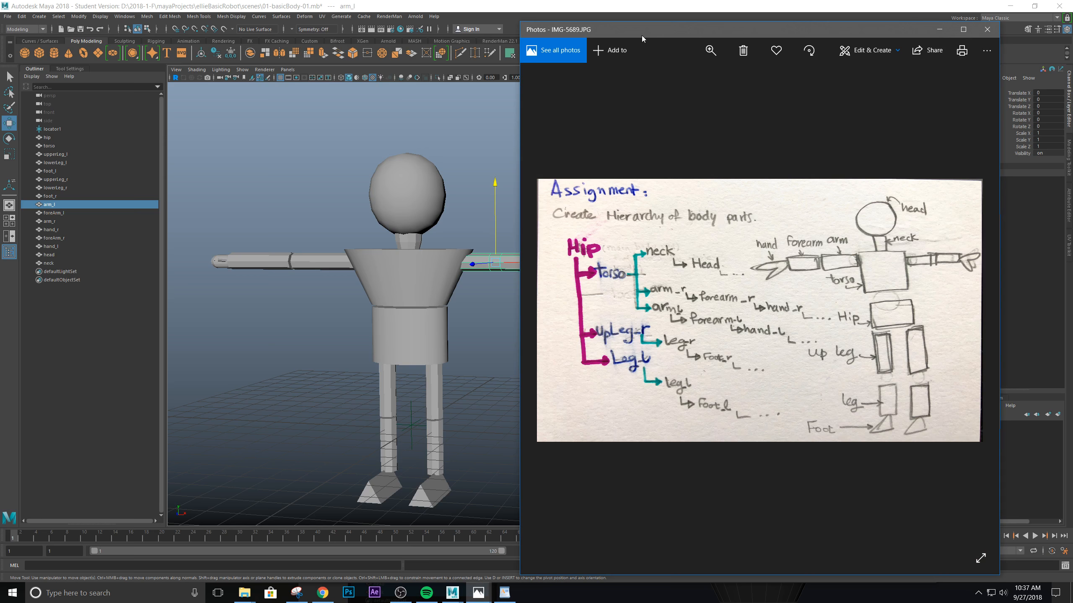
Examine the assignment photo of the body-part hierarchy beside the robot model
{"action": "left_click_drag", "start_coordinate": [605, 27], "coordinate": [561, 30]}
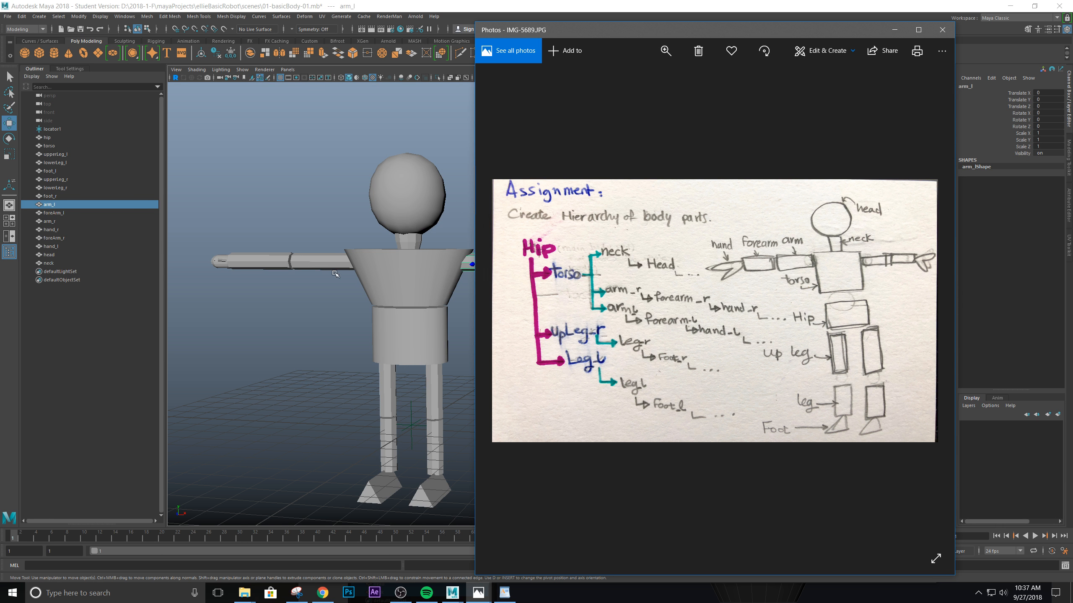
{"action": "left_click", "coordinate": [344, 264]}
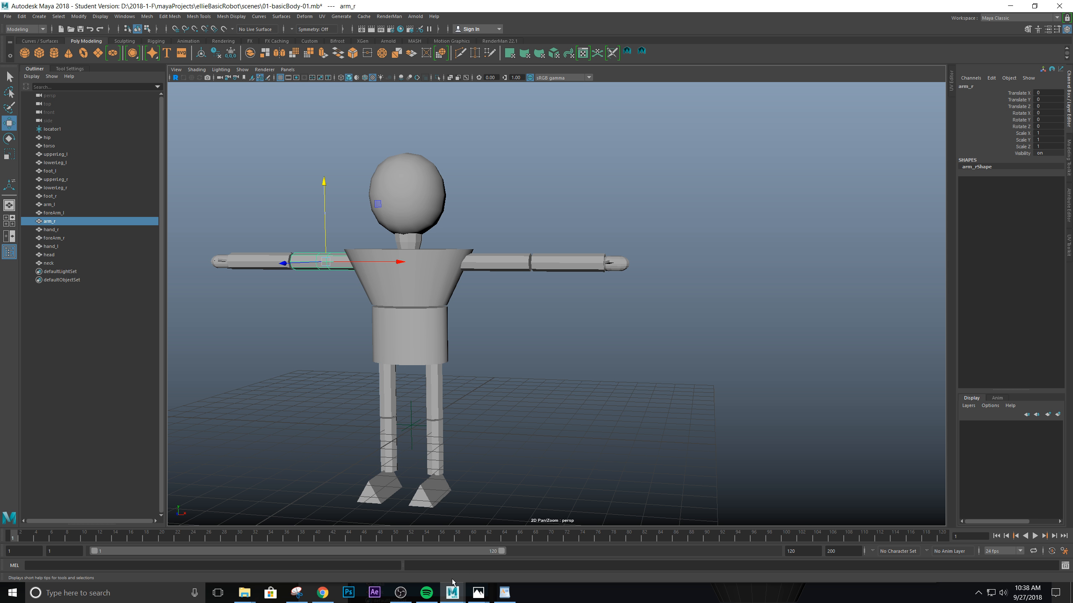
{"action": "mouse_move", "coordinate": [478, 593]}
{"action": "left_click", "coordinate": [492, 560]}
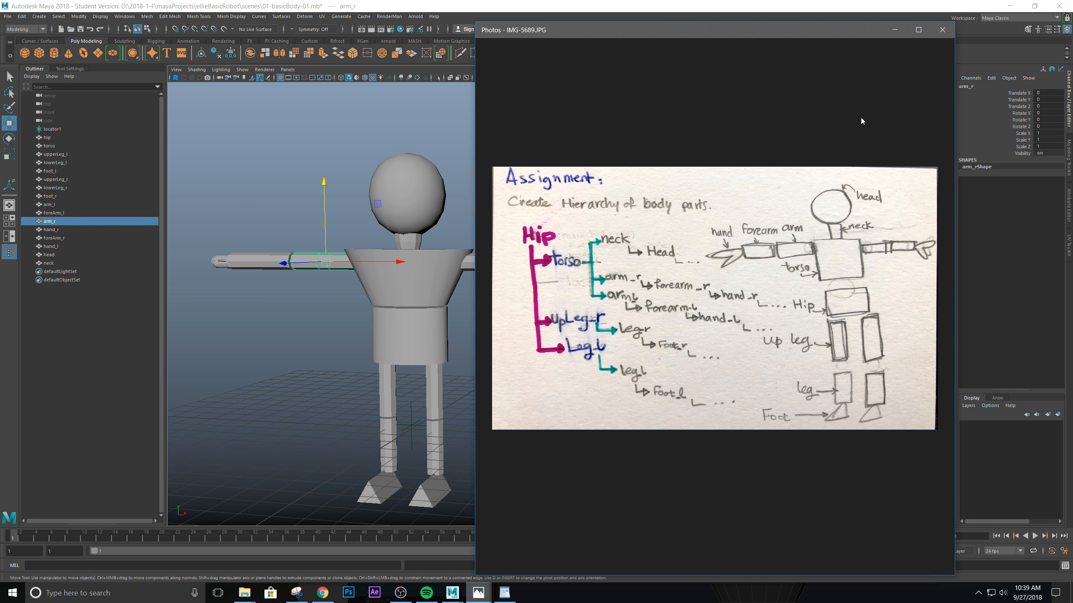
{"action": "left_click_drag", "start_coordinate": [814, 34], "coordinate": [0, 63]}
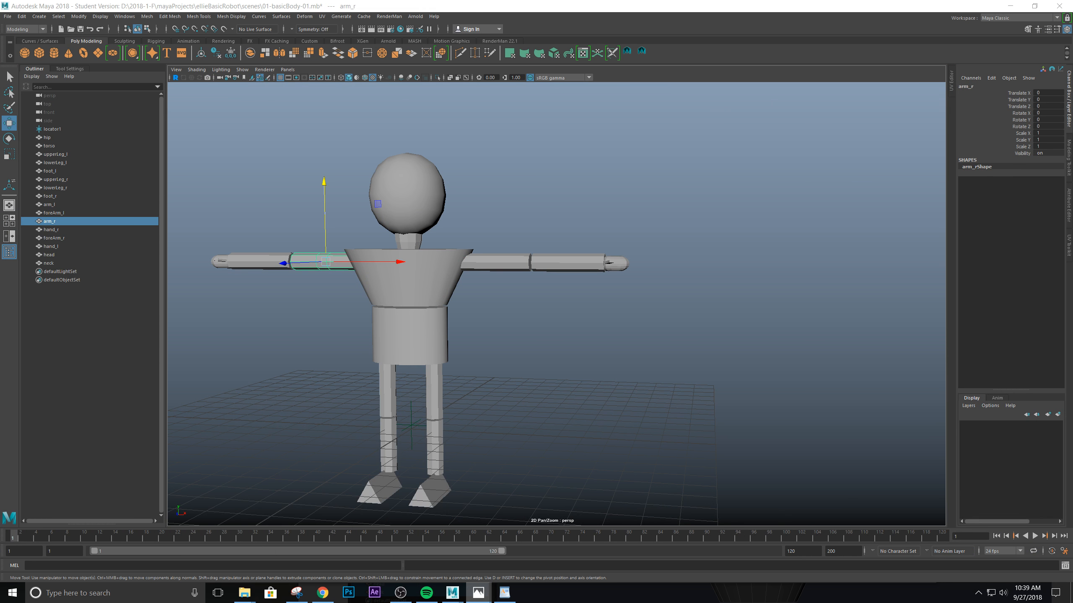
{"action": "left_click_drag", "start_coordinate": [0, 296], "coordinate": [779, 48]}
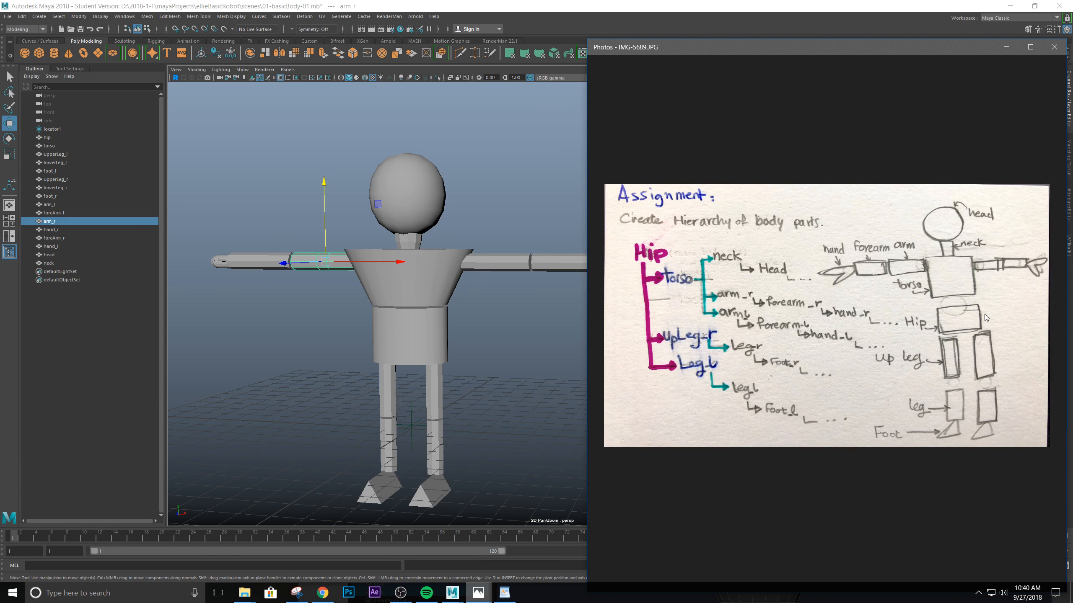
Try to move the hip forward about 4.5 units along the Z axis
{"action": "left_click", "coordinate": [434, 334]}
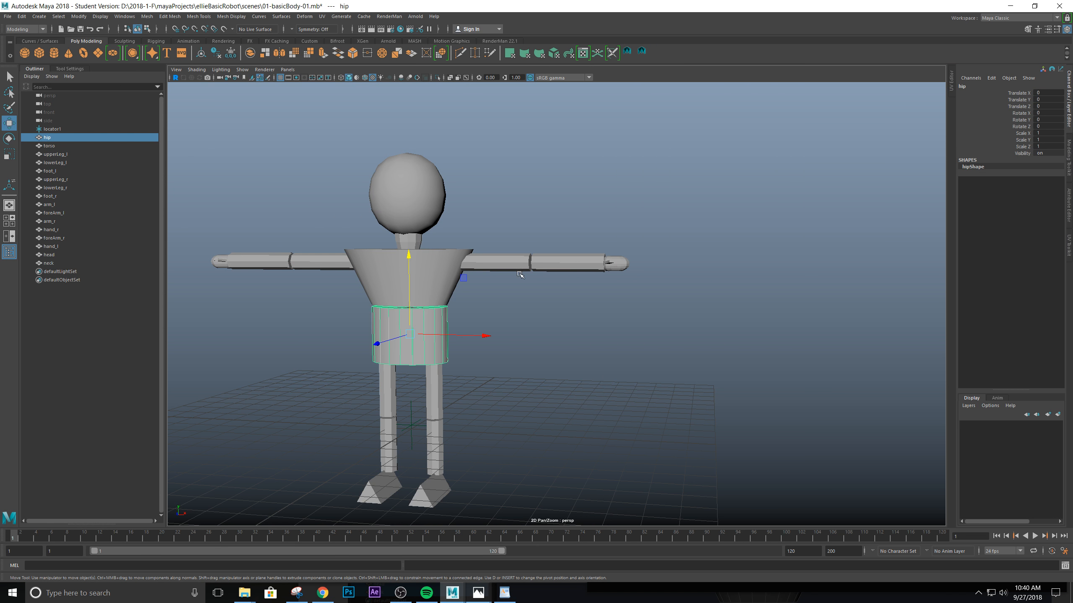
{"action": "middle_click_drag", "start_coordinate": [485, 281], "coordinate": [591, 256]}
{"action": "left_click_drag", "start_coordinate": [591, 255], "coordinate": [591, 286], "text": "alt"}
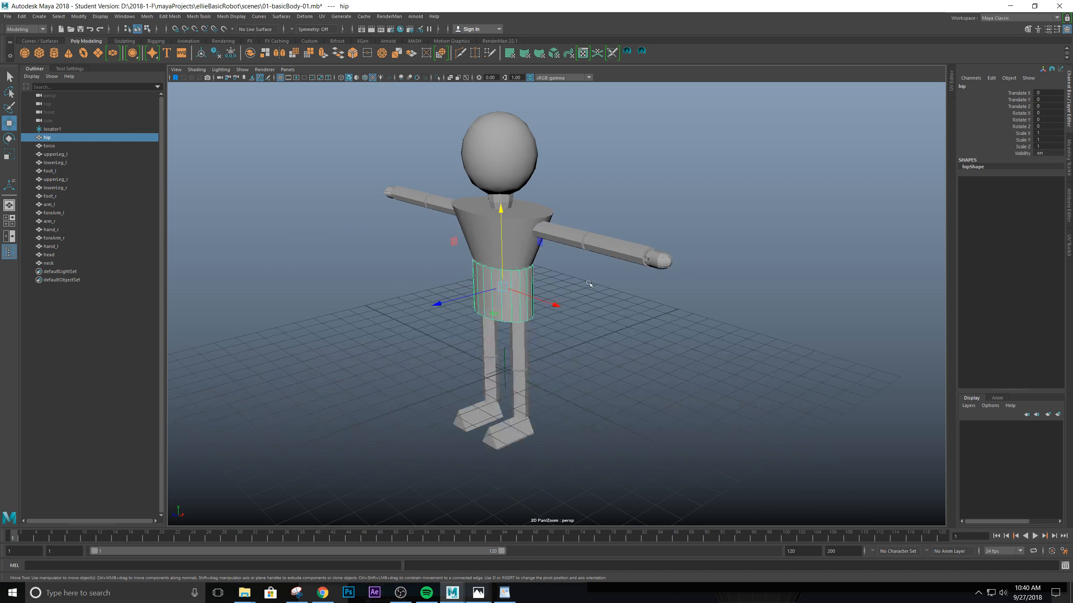
{"action": "middle_click_drag", "start_coordinate": [591, 286], "coordinate": [618, 313], "text": "alt"}
{"action": "right_click_drag", "start_coordinate": [618, 314], "coordinate": [629, 315], "text": "alt"}
{"action": "mouse_move", "coordinate": [601, 332]}
{"action": "left_mouse_down", "text": "alt"}
{"action": "mouse_move", "coordinate": [613, 323]}
{"action": "mouse_move", "coordinate": [604, 329]}
{"action": "left_mouse_up", "text": "alt"}
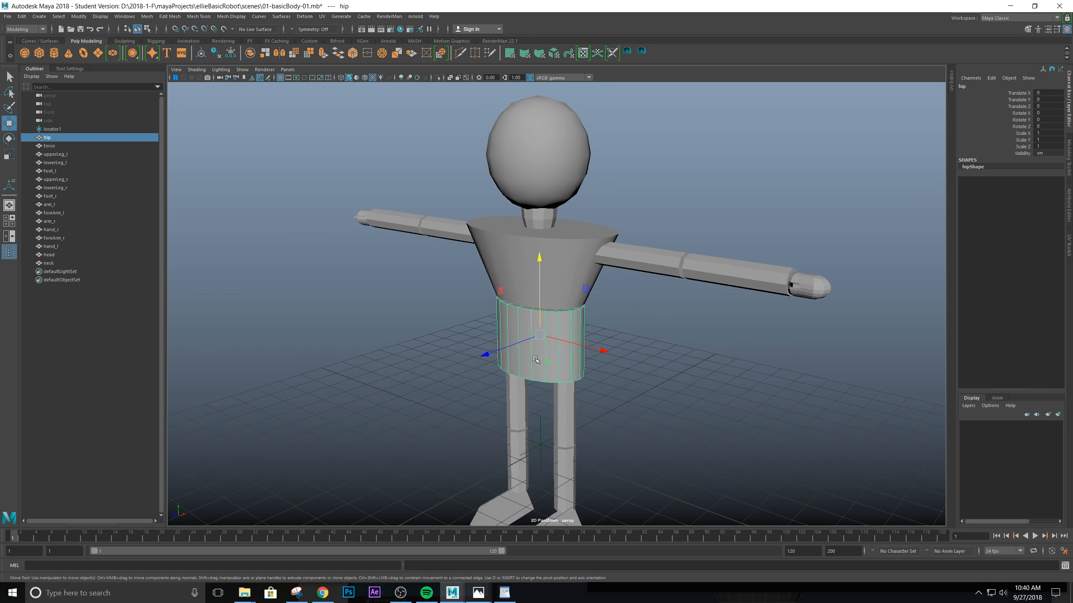
{"action": "left_click_drag", "start_coordinate": [499, 349], "coordinate": [387, 389]}
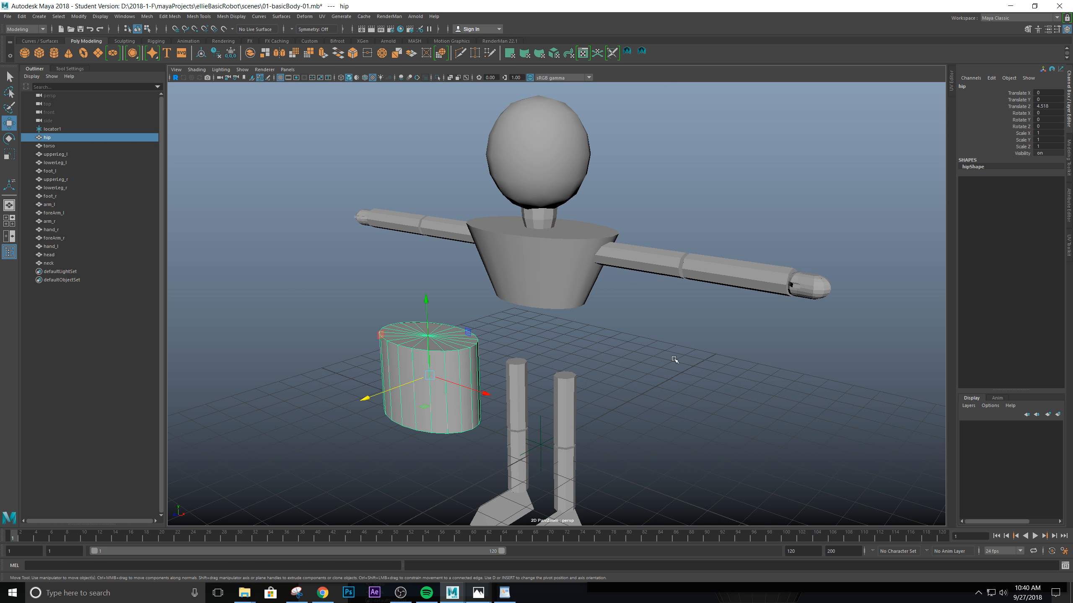
{"action": "key", "text": "ctrl+z"}
Examine where the hip meets the torso and upper legs from several angles
{"action": "left_click_drag", "start_coordinate": [625, 316], "coordinate": [647, 312], "text": "alt"}
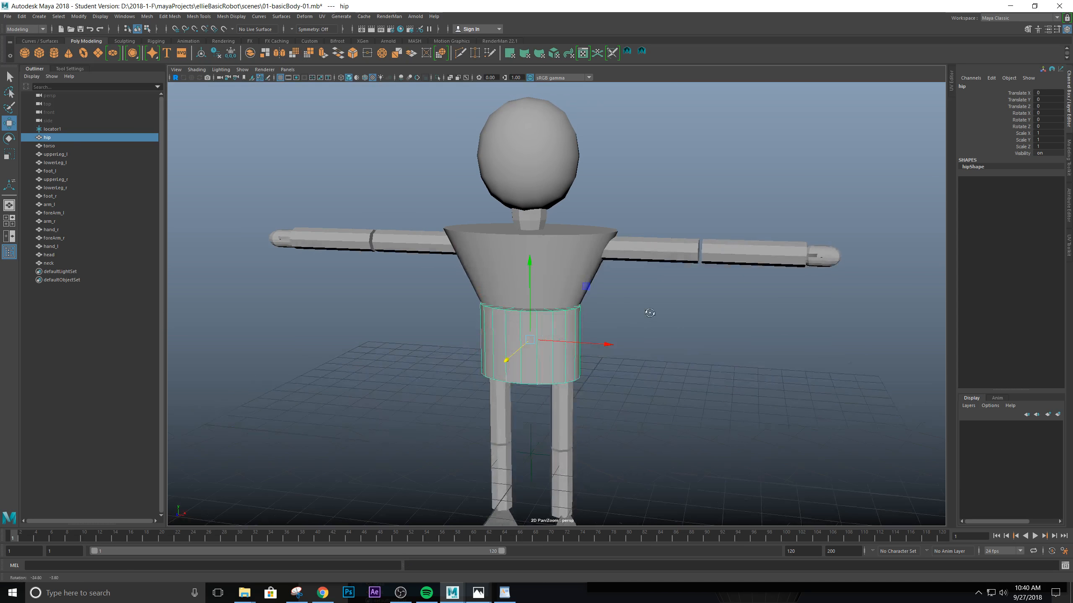
{"action": "middle_click_drag", "start_coordinate": [648, 365], "coordinate": [642, 329], "text": "alt"}
{"action": "left_click_drag", "start_coordinate": [642, 329], "coordinate": [660, 302], "text": "alt"}
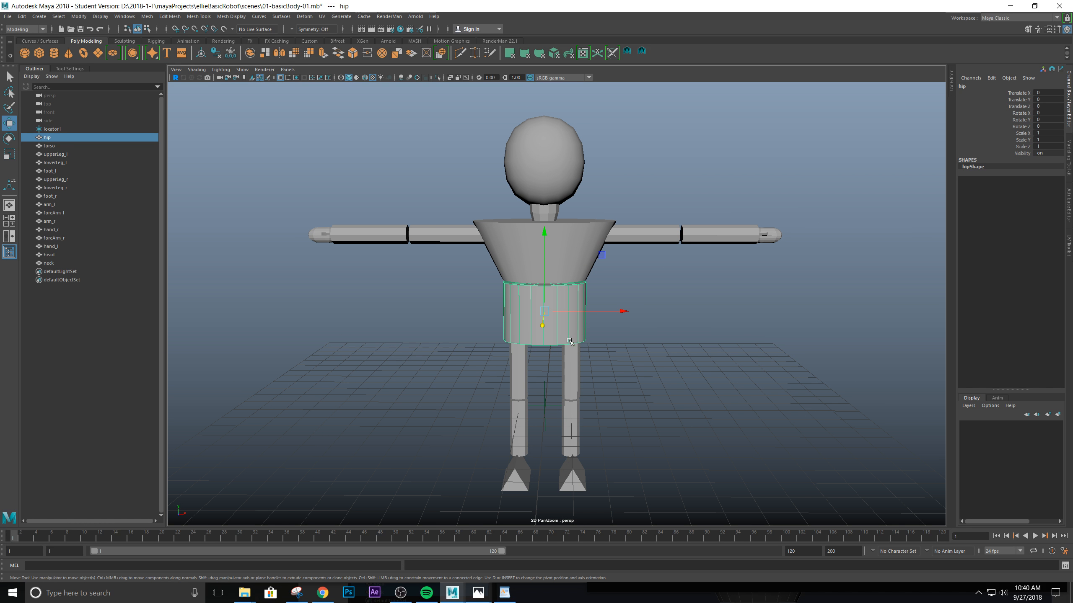
{"action": "scroll", "coordinate": [570, 340], "scroll_direction": "down", "scroll_amount": 2}
{"action": "scroll", "coordinate": [569, 341], "scroll_direction": "up", "scroll_amount": 2}
{"action": "scroll", "coordinate": [608, 339], "scroll_direction": "down", "scroll_amount": 1}
{"action": "left_click_drag", "start_coordinate": [608, 340], "coordinate": [610, 380], "text": "alt"}
{"action": "scroll", "coordinate": [540, 312], "scroll_direction": "up", "scroll_amount": 3}
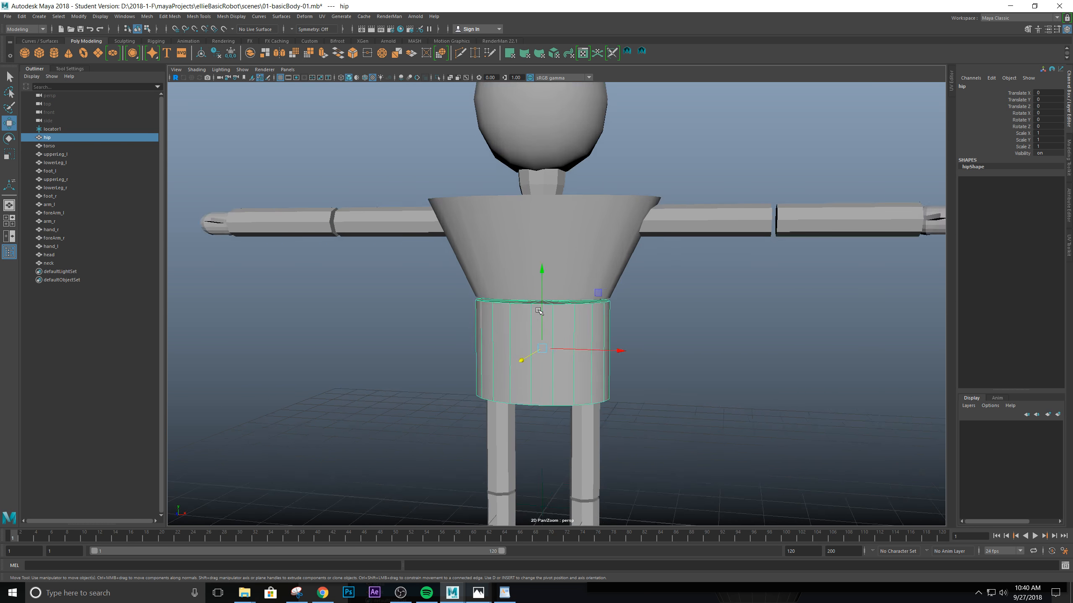
{"action": "mouse_move", "coordinate": [568, 329]}
{"action": "left_mouse_down", "text": "alt"}
{"action": "mouse_move", "coordinate": [539, 311]}
{"action": "mouse_move", "coordinate": [555, 314]}
{"action": "left_mouse_up", "text": "alt"}
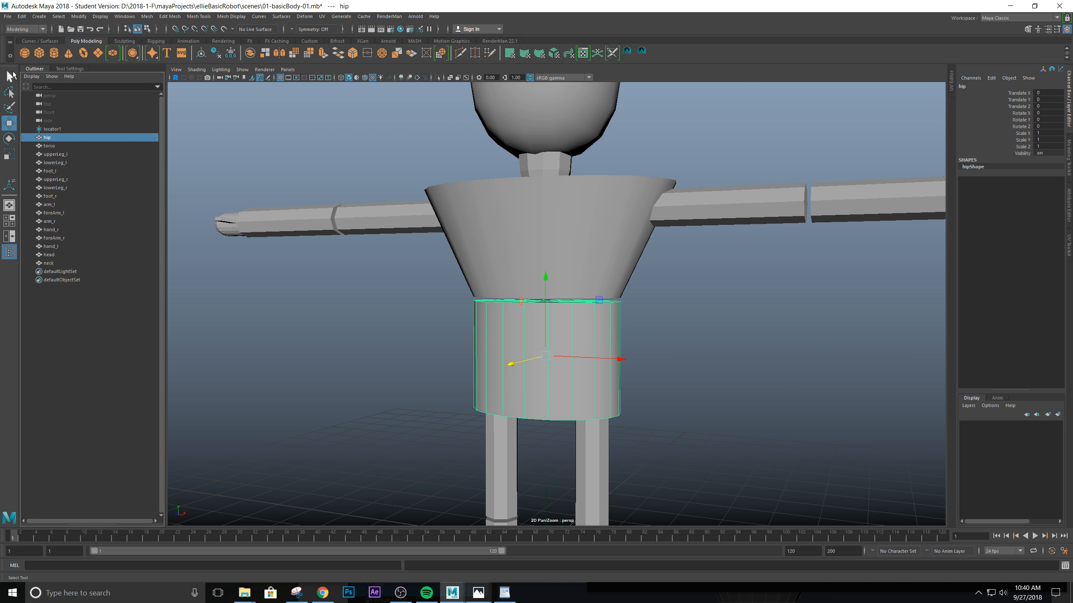
{"action": "left_click", "coordinate": [9, 253]}
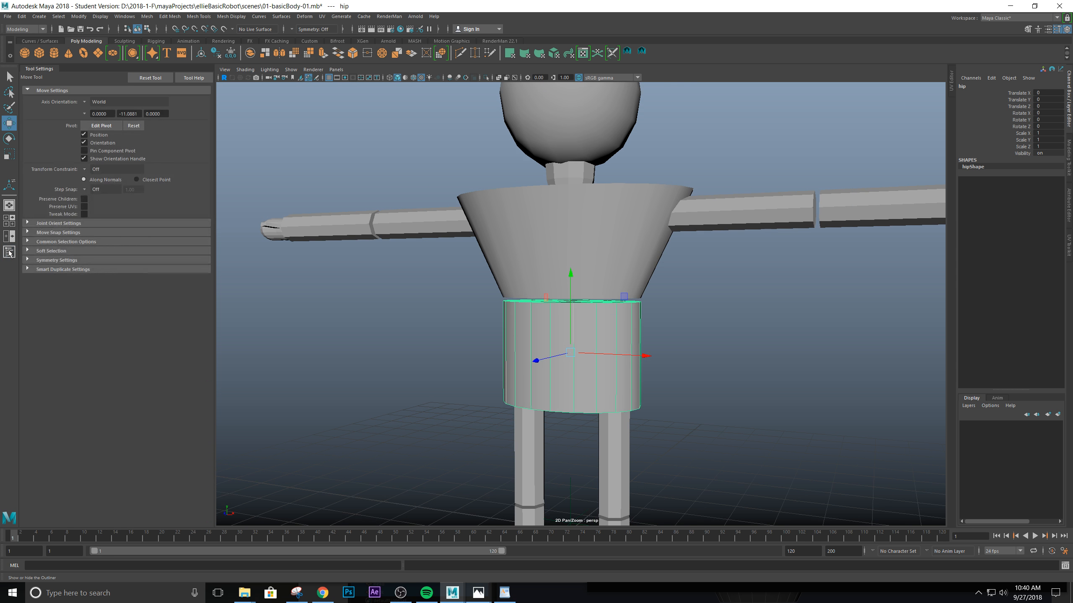
{"action": "left_click", "coordinate": [9, 253]}
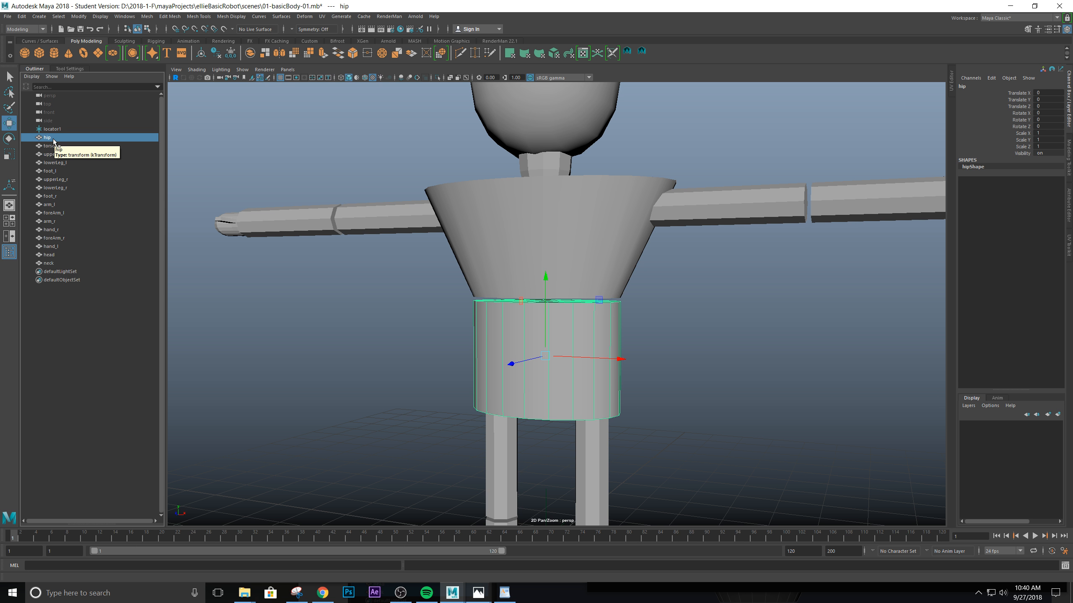
Try to pull the hip out of the body about 4.4 units along Z
{"action": "scroll", "coordinate": [558, 374], "scroll_direction": "down", "scroll_amount": 5}
{"action": "scroll", "coordinate": [558, 373], "scroll_direction": "up", "scroll_amount": 5}
{"action": "left_click_drag", "start_coordinate": [558, 374], "coordinate": [555, 403], "text": "alt"}
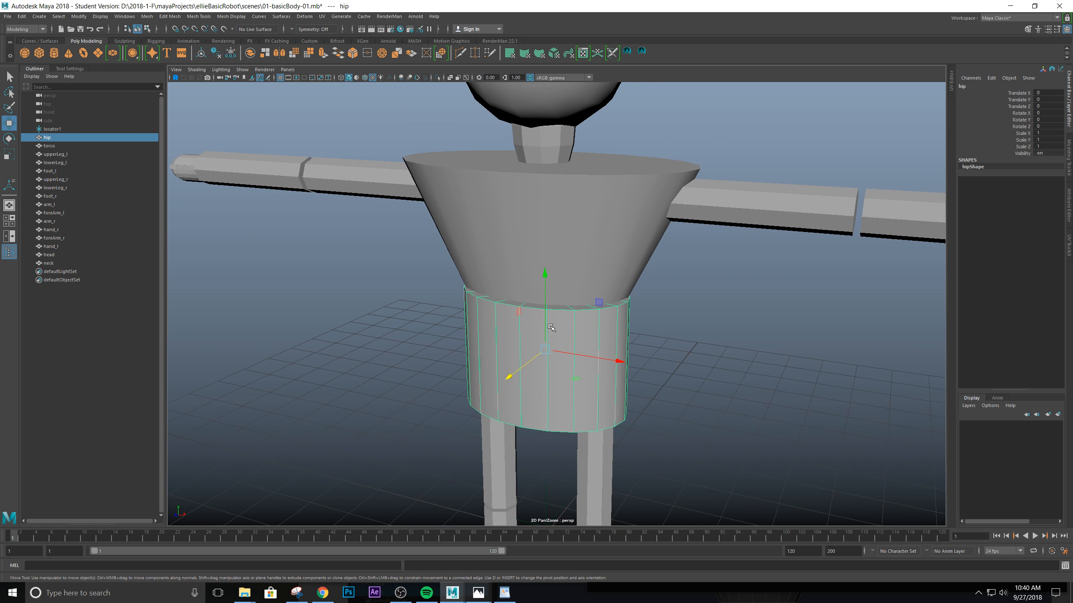
{"action": "left_click_drag", "start_coordinate": [551, 327], "coordinate": [411, 409], "text": "alt"}
{"action": "scroll", "coordinate": [626, 377], "scroll_direction": "down", "scroll_amount": 5}
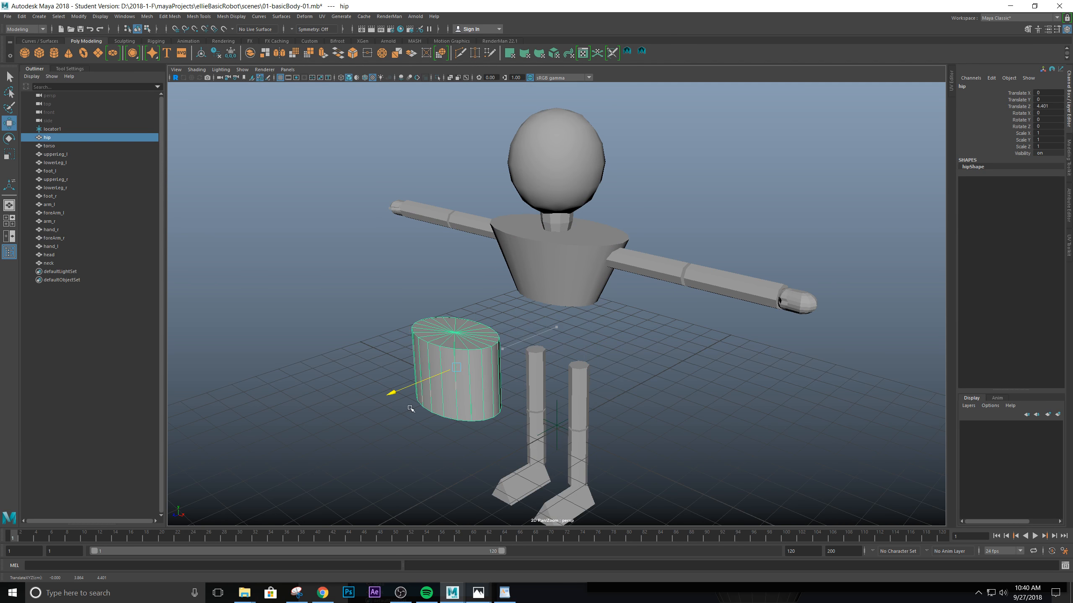
{"action": "key", "text": "ctrl+z"}
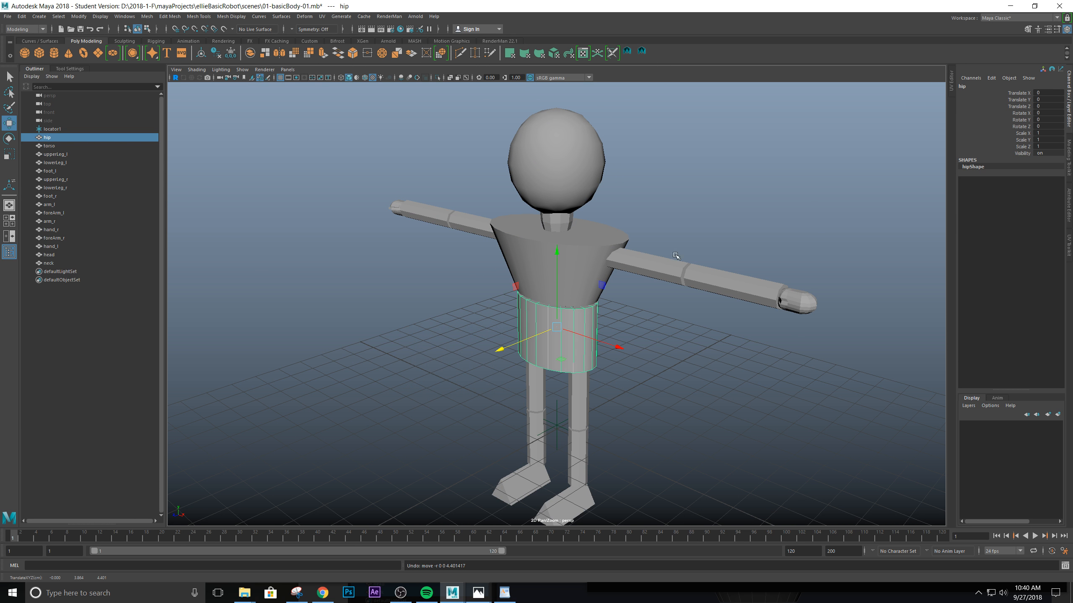
{"action": "left_click_drag", "start_coordinate": [486, 338], "coordinate": [549, 310], "text": "alt"}
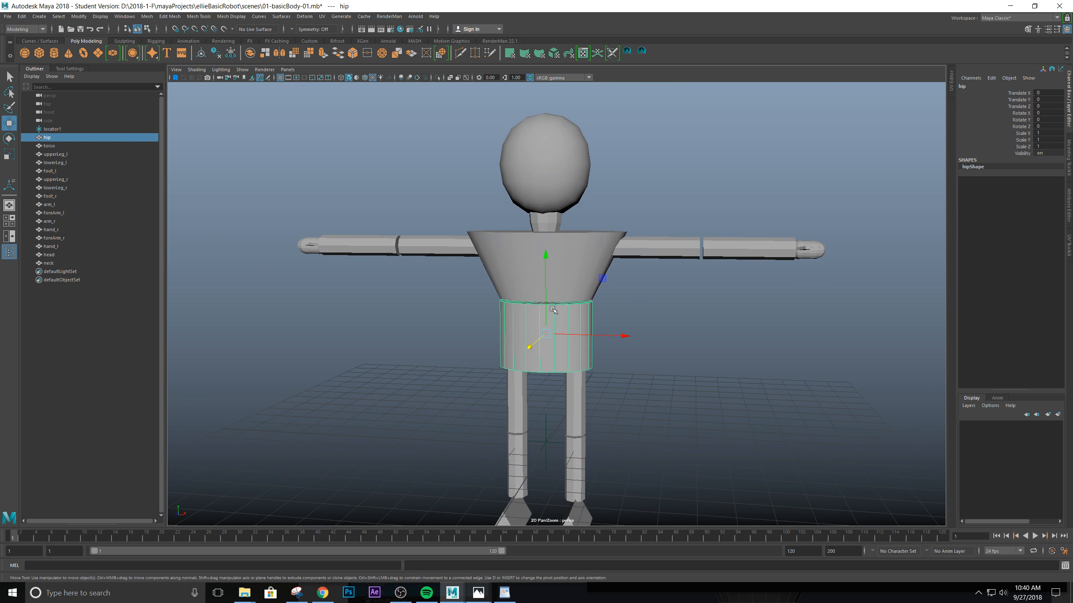
{"action": "scroll", "coordinate": [677, 347], "scroll_direction": "down", "scroll_amount": 4}
{"action": "left_click_drag", "start_coordinate": [648, 371], "coordinate": [642, 350], "text": "alt"}
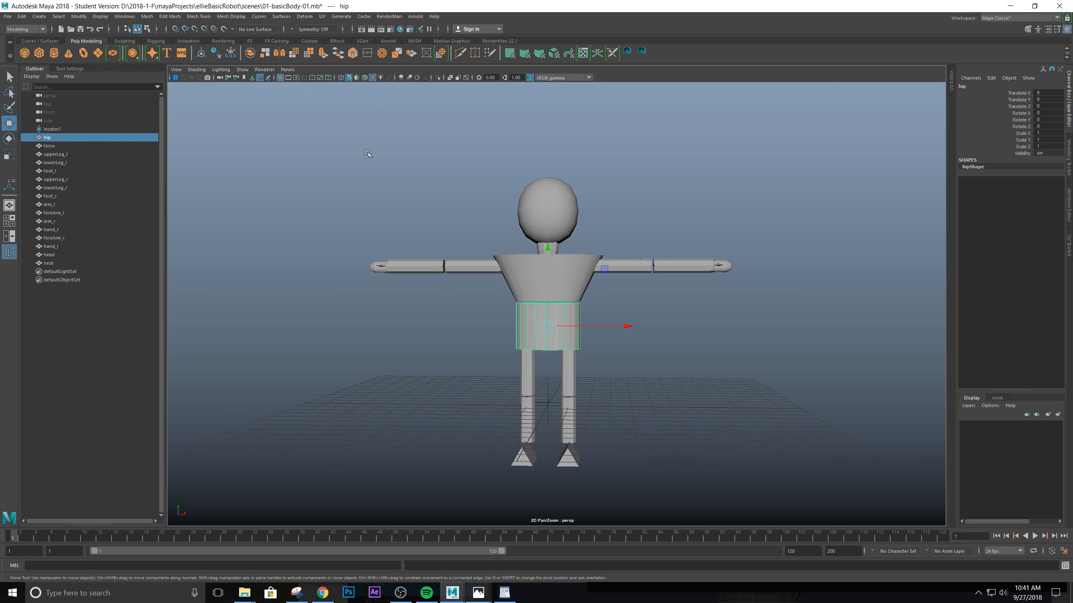
{"action": "left_click_drag", "start_coordinate": [371, 147], "coordinate": [692, 464]}
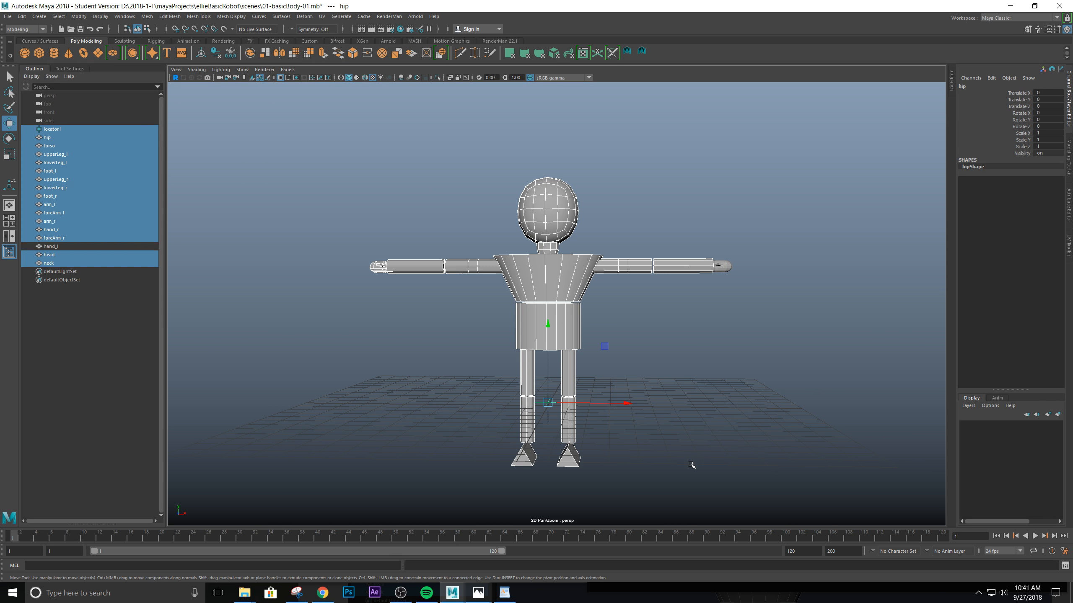
{"action": "key", "text": "q"}
{"action": "left_click", "coordinate": [550, 404], "text": "shift"}
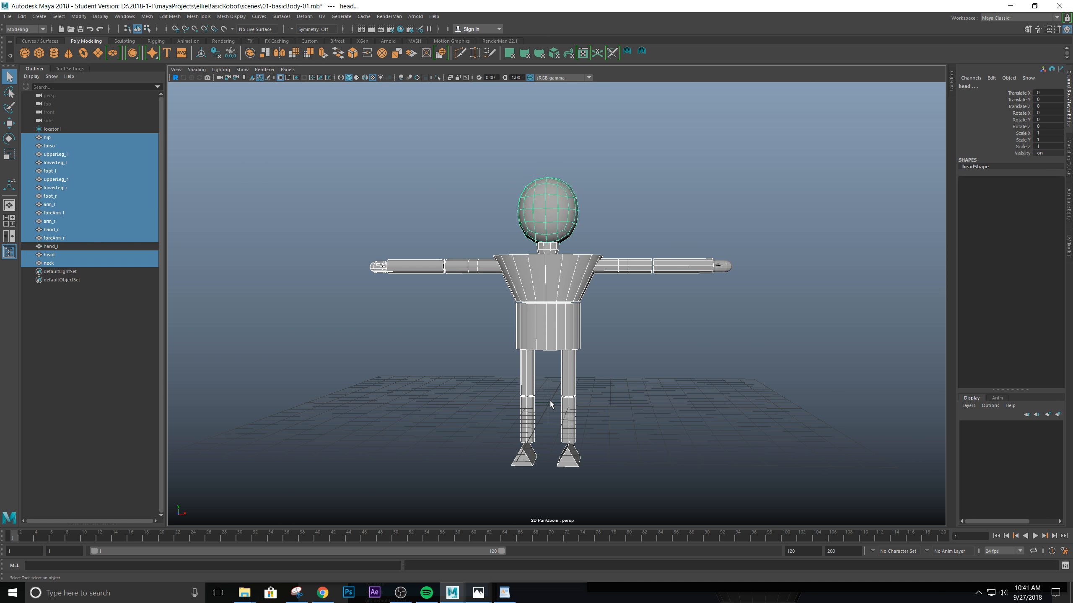
{"action": "scroll", "coordinate": [616, 266], "scroll_direction": "up", "scroll_amount": 3}
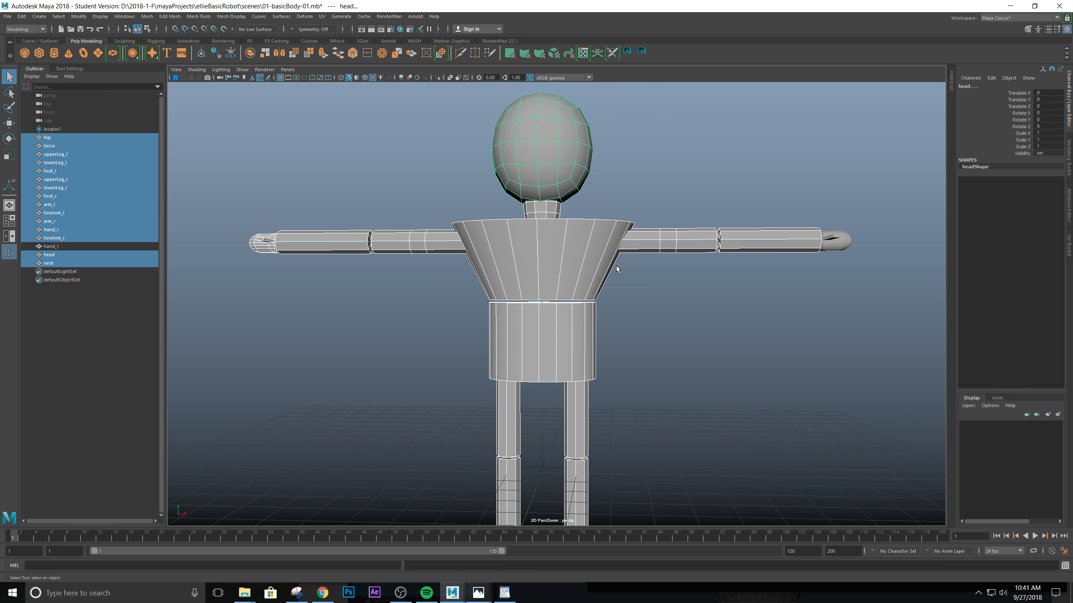
{"action": "left_click", "coordinate": [695, 317]}
{"action": "scroll", "coordinate": [564, 324], "scroll_direction": "down", "scroll_amount": 3}
{"action": "left_click", "coordinate": [571, 347]}
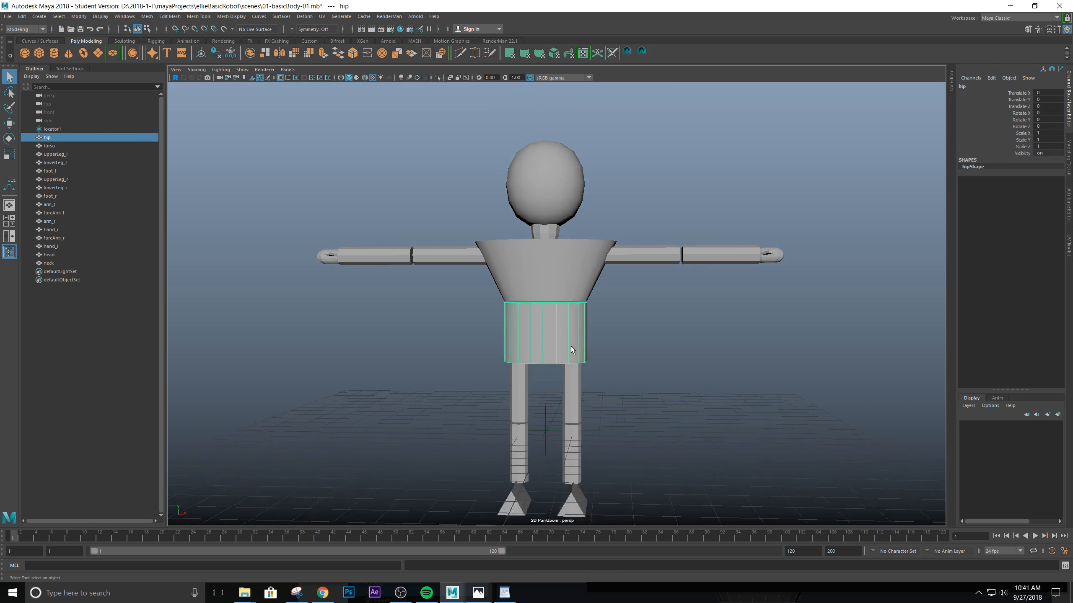
Select the robot's body parts together and exclude the locator from the selection
{"action": "scroll", "coordinate": [586, 249], "scroll_direction": "up", "scroll_amount": 2}
{"action": "mouse_move", "coordinate": [586, 249]}
{"action": "left_mouse_down", "text": "alt"}
{"action": "mouse_move", "coordinate": [528, 258]}
{"action": "mouse_move", "coordinate": [583, 254]}
{"action": "mouse_move", "coordinate": [572, 260]}
{"action": "mouse_move", "coordinate": [589, 267]}
{"action": "left_mouse_up", "text": "alt"}
{"action": "scroll", "coordinate": [680, 367], "scroll_direction": "down", "scroll_amount": 3}
{"action": "left_click_drag", "start_coordinate": [679, 366], "coordinate": [657, 348], "text": "alt"}
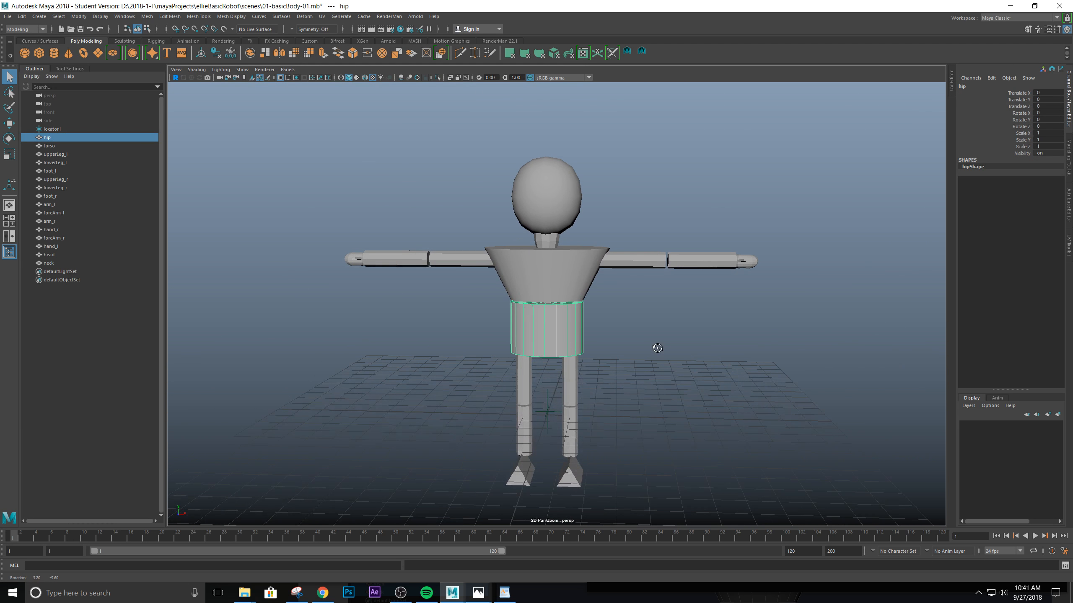
{"action": "left_click_drag", "start_coordinate": [388, 163], "coordinate": [732, 467]}
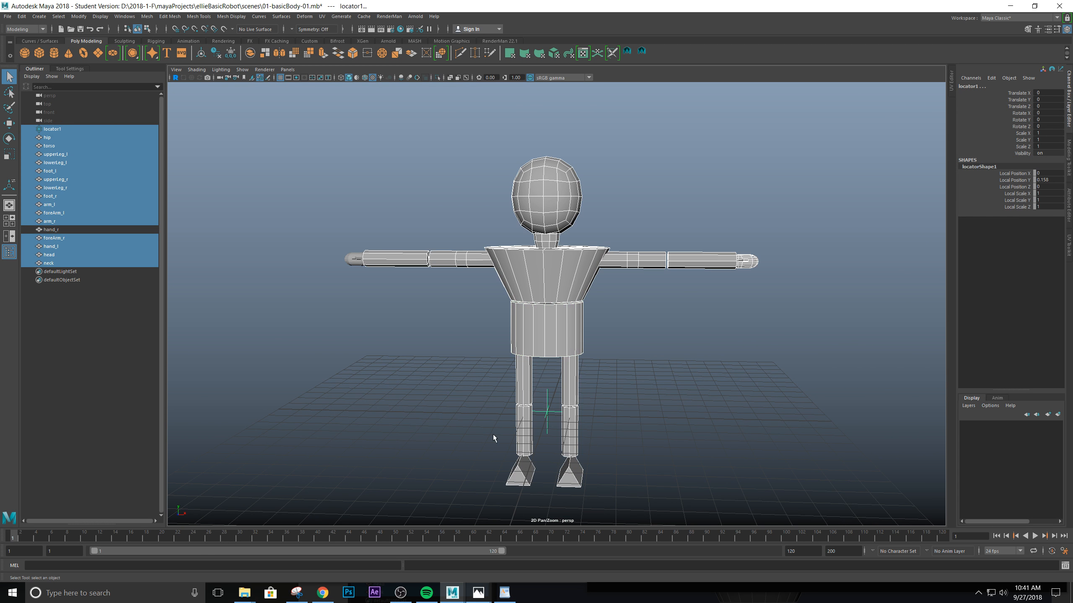
{"action": "left_click", "coordinate": [546, 398], "text": "ctrl"}
{"action": "scroll", "coordinate": [574, 390], "scroll_direction": "down", "scroll_amount": 2}
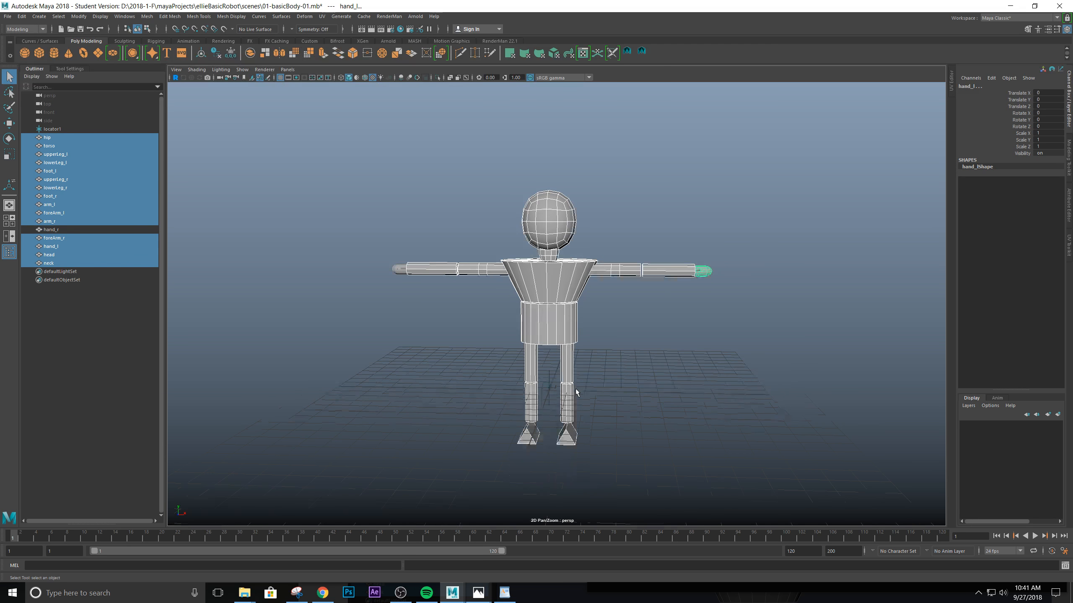
{"action": "scroll", "coordinate": [663, 354], "scroll_direction": "up", "scroll_amount": 3}
{"action": "left_click_drag", "start_coordinate": [663, 354], "coordinate": [624, 306], "text": "alt"}
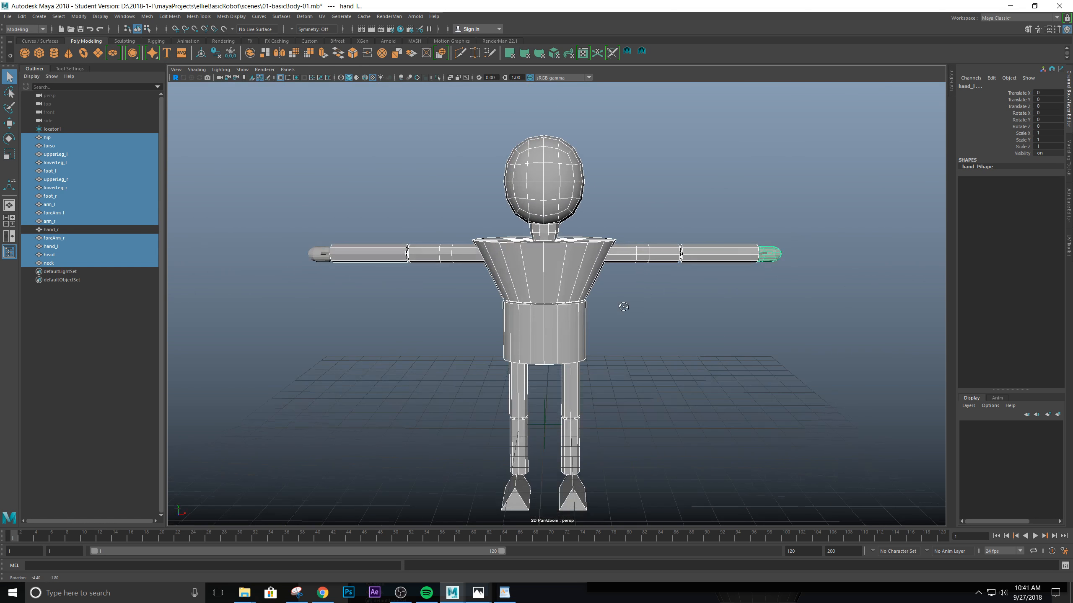
Add the missing right hand to the selected body parts
{"action": "scroll", "coordinate": [557, 278], "scroll_direction": "down", "scroll_amount": 2}
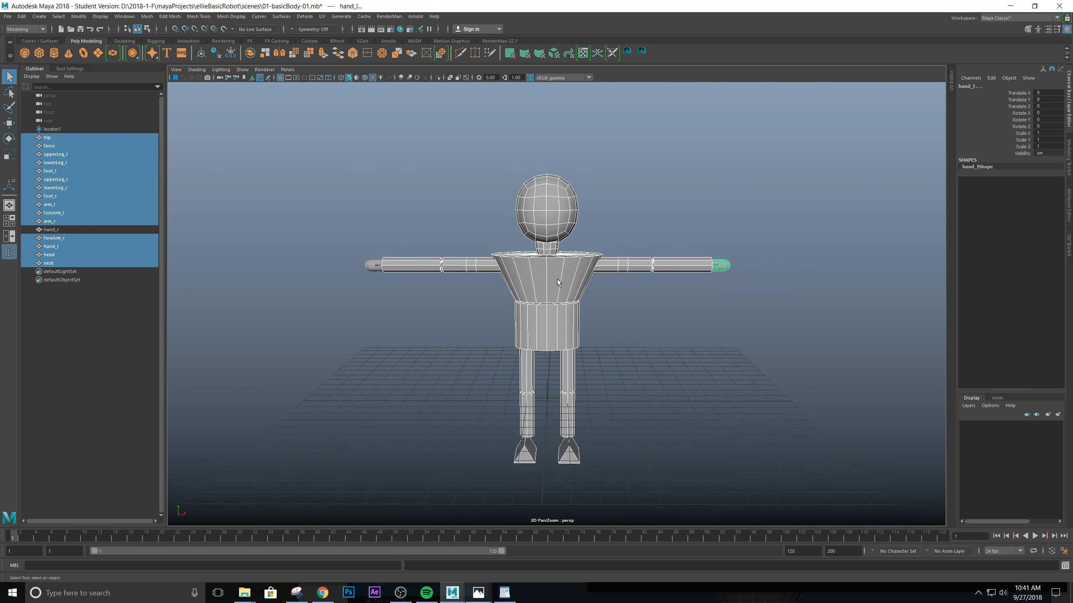
{"action": "scroll", "coordinate": [596, 280], "scroll_direction": "up", "scroll_amount": 3}
{"action": "left_click_drag", "start_coordinate": [596, 282], "coordinate": [543, 286], "text": "alt"}
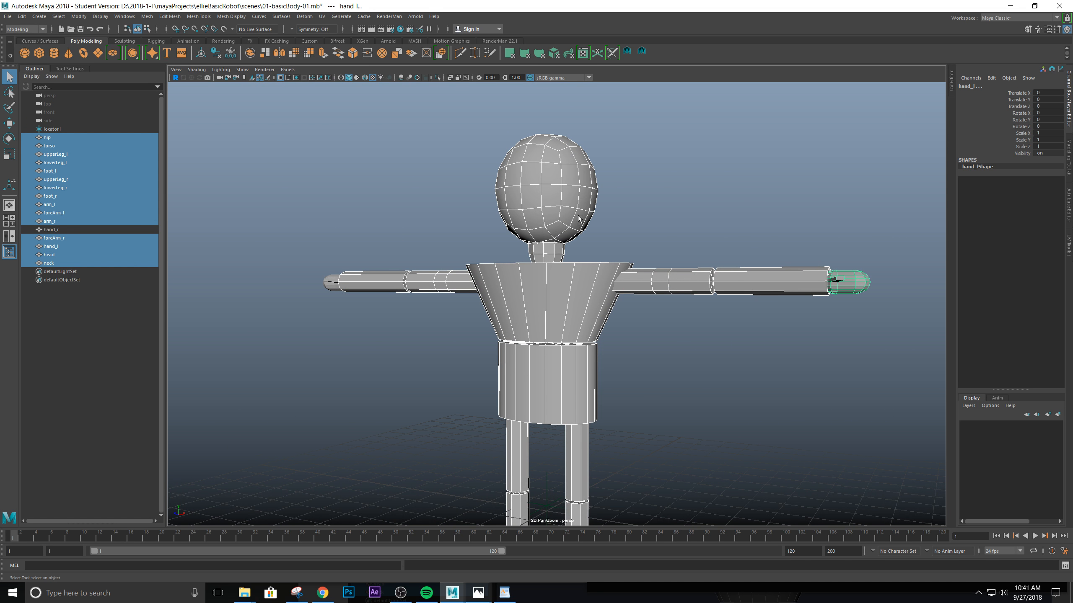
{"action": "scroll", "coordinate": [514, 248], "scroll_direction": "down", "scroll_amount": 1}
{"action": "left_click_drag", "start_coordinate": [418, 290], "coordinate": [331, 284], "text": "alt"}
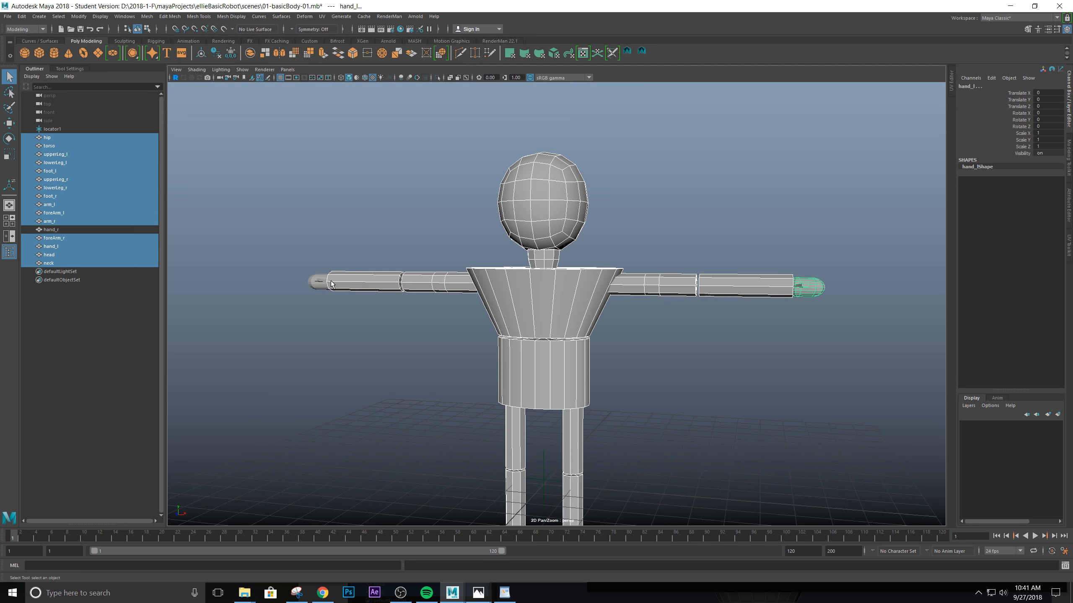
{"action": "left_click", "coordinate": [315, 283]}
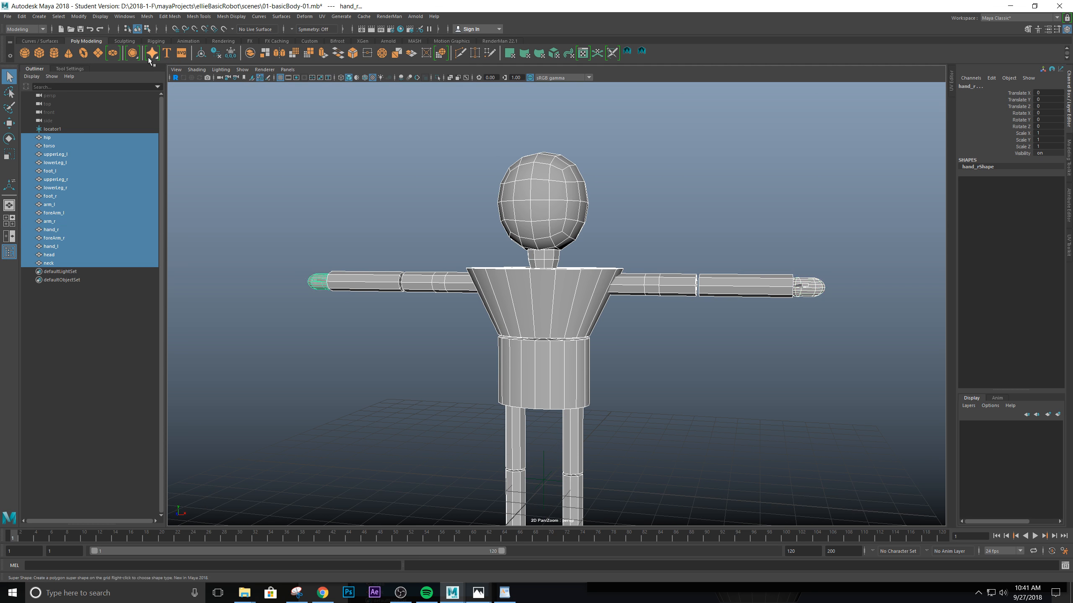
Center the pivots of all selected body parts
{"action": "left_click", "coordinate": [78, 17]}
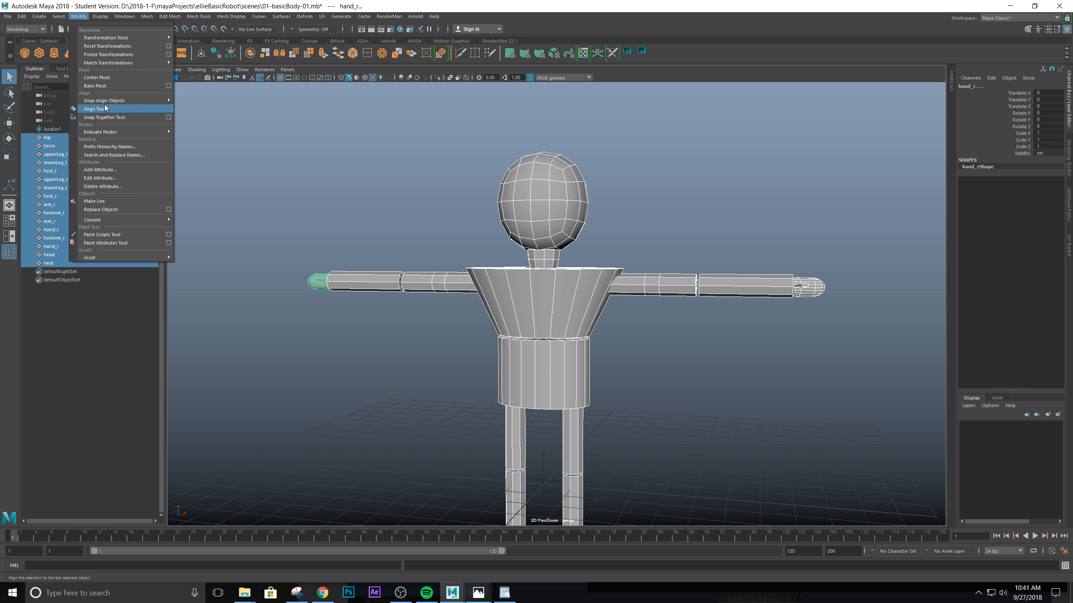
{"action": "left_click", "coordinate": [97, 78]}
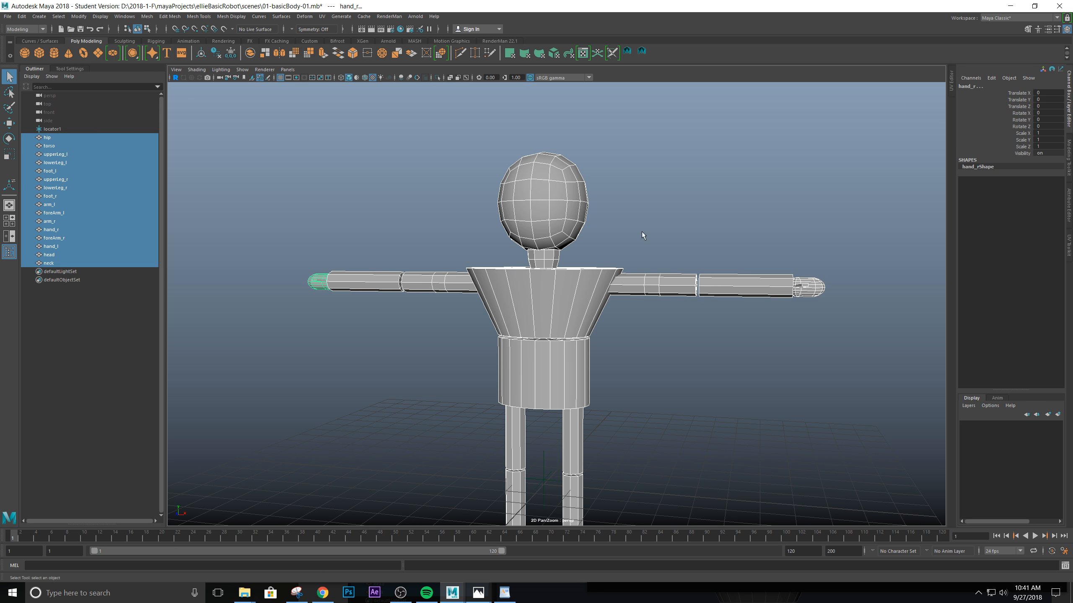
{"action": "middle_click_drag", "start_coordinate": [575, 353], "coordinate": [591, 257], "text": "alt"}
{"action": "mouse_move", "coordinate": [528, 258]}
{"action": "left_mouse_down", "text": "alt"}
{"action": "mouse_move", "coordinate": [566, 256]}
{"action": "mouse_move", "coordinate": [525, 259]}
{"action": "left_mouse_up", "text": "alt"}
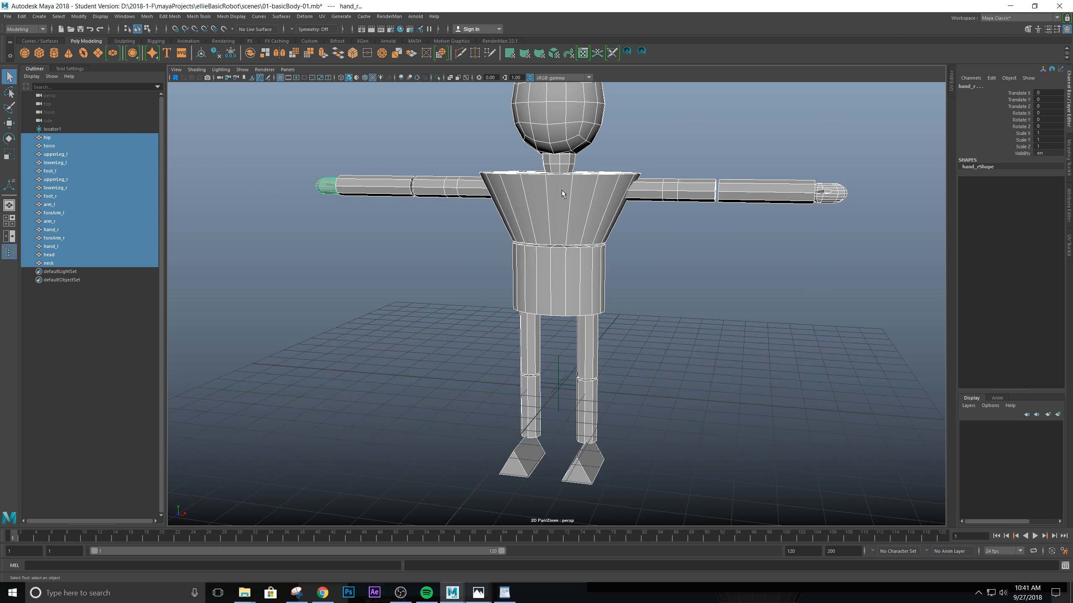
Inspect the centered pivots of the torso, hip and both upper arms by selecting each part in turn
{"action": "left_click", "coordinate": [588, 218]}
{"action": "middle_click_drag", "start_coordinate": [589, 218], "coordinate": [583, 274], "text": "alt"}
{"action": "key", "text": "w"}
{"action": "scroll", "coordinate": [594, 290], "scroll_direction": "down", "scroll_amount": 3}
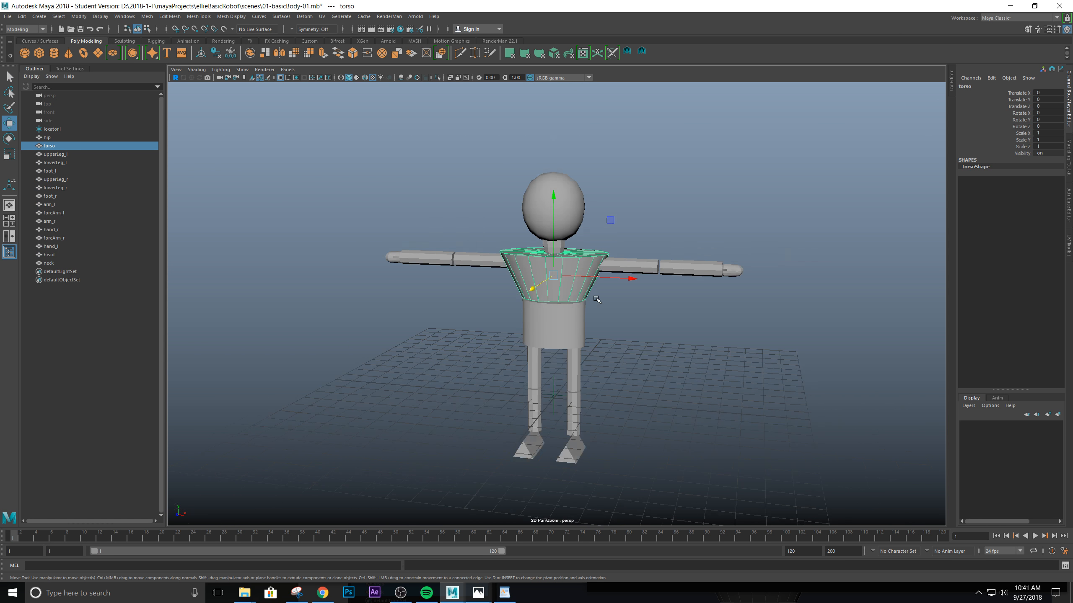
{"action": "scroll", "coordinate": [595, 290], "scroll_direction": "up", "scroll_amount": 3}
{"action": "left_click_drag", "start_coordinate": [585, 267], "coordinate": [551, 335], "text": "alt"}
{"action": "left_click", "coordinate": [551, 335]}
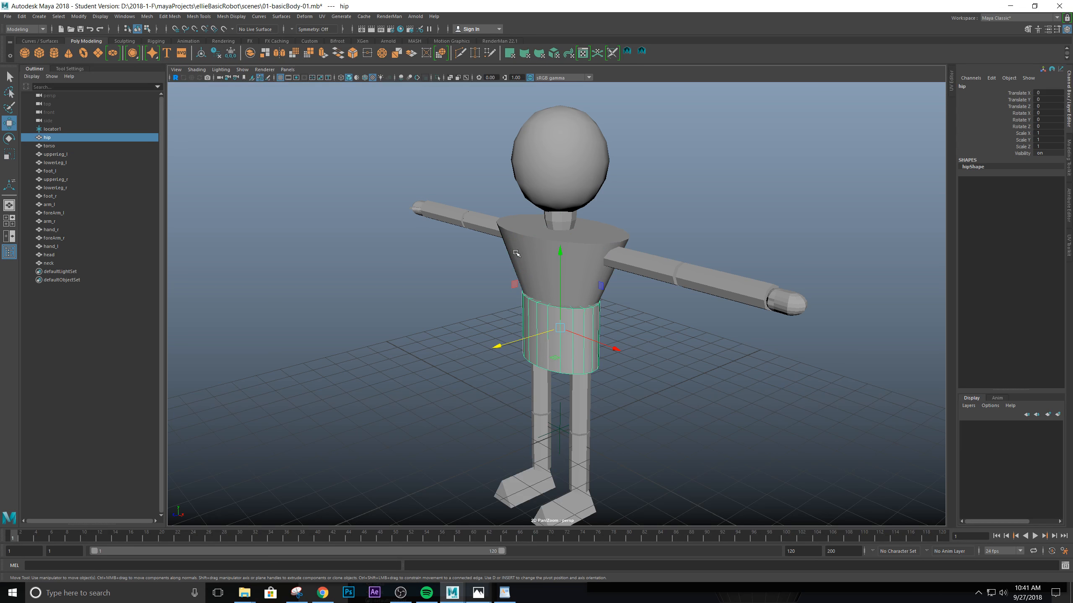
{"action": "left_click", "coordinate": [471, 231]}
{"action": "left_click", "coordinate": [643, 274]}
{"action": "left_click_drag", "start_coordinate": [642, 274], "coordinate": [435, 237], "text": "alt"}
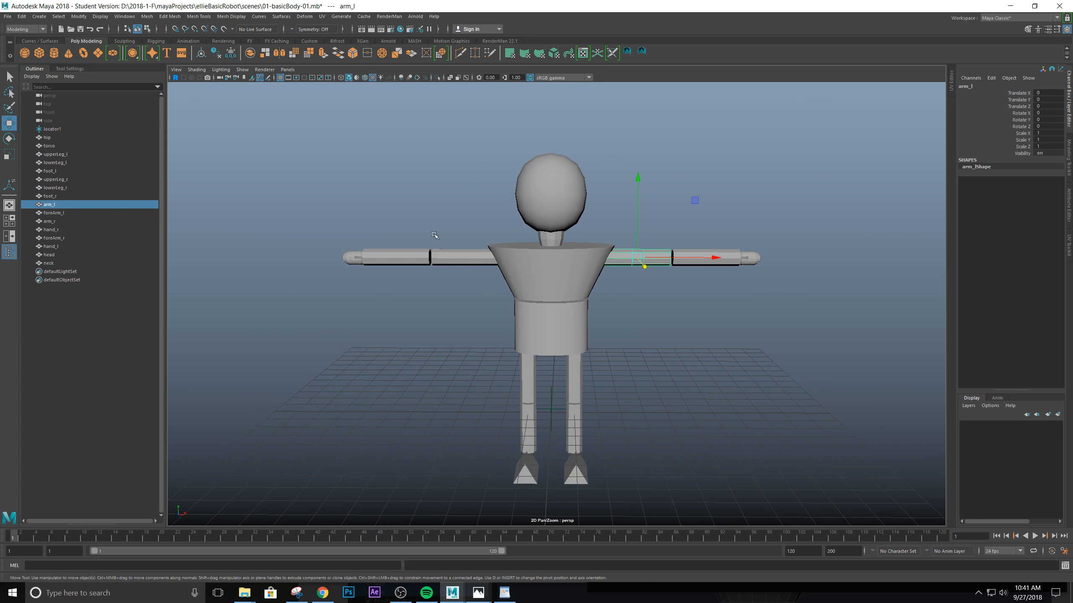
{"action": "left_click_drag", "start_coordinate": [513, 203], "coordinate": [591, 349], "text": "alt"}
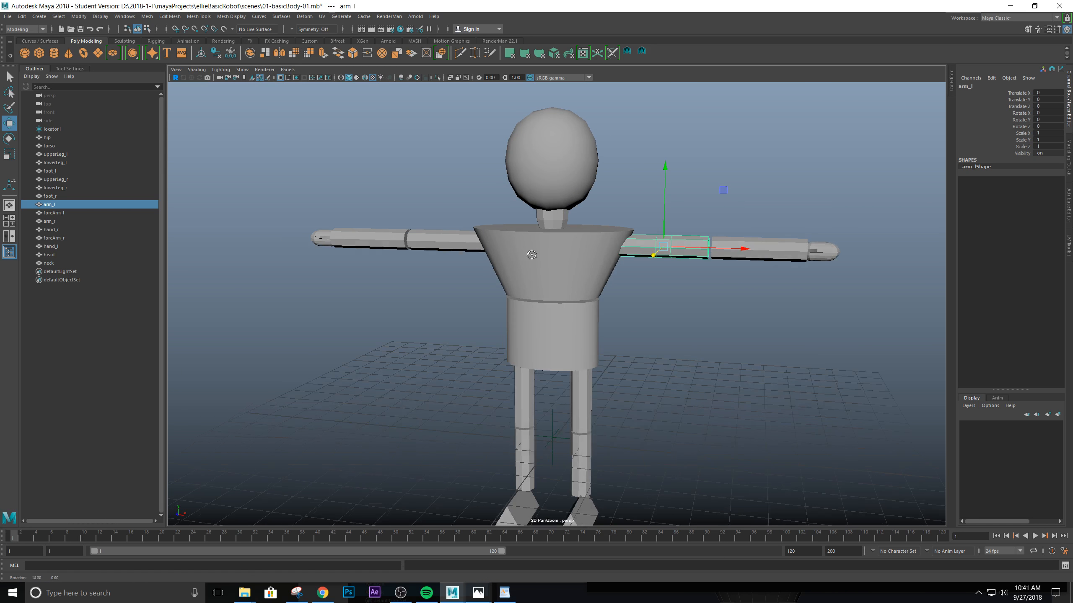
{"action": "left_click", "coordinate": [592, 349]}
{"action": "right_click_drag", "start_coordinate": [536, 195], "coordinate": [501, 261], "text": "alt"}
{"action": "middle_click_drag", "start_coordinate": [520, 229], "coordinate": [506, 266], "text": "alt"}
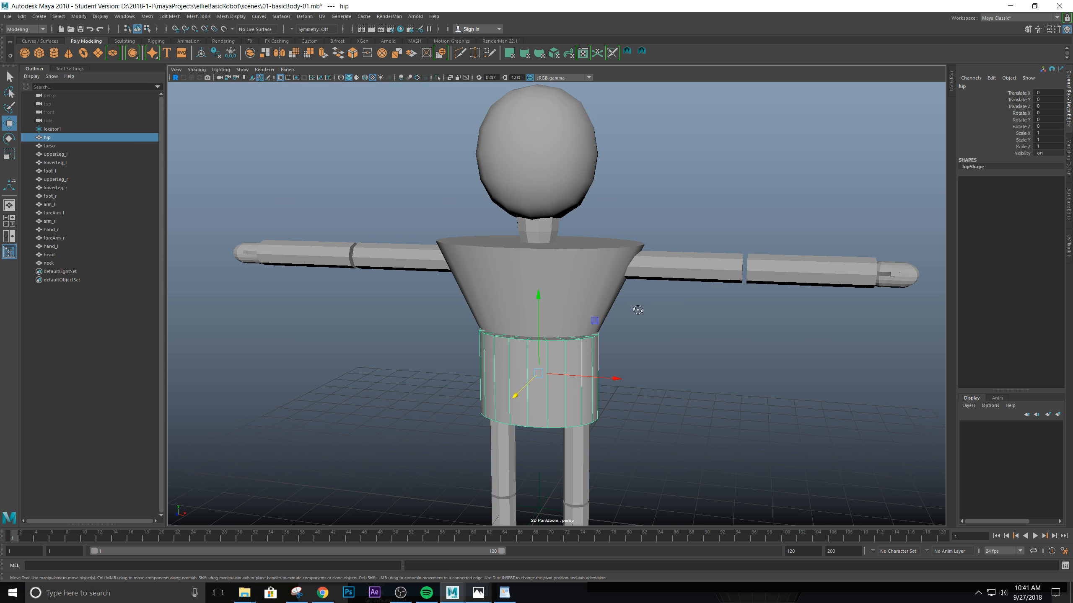
Select the torso and each upper leg in turn to check the parts that adjoin the hip
{"action": "left_click_drag", "start_coordinate": [638, 310], "coordinate": [704, 360], "text": "alt"}
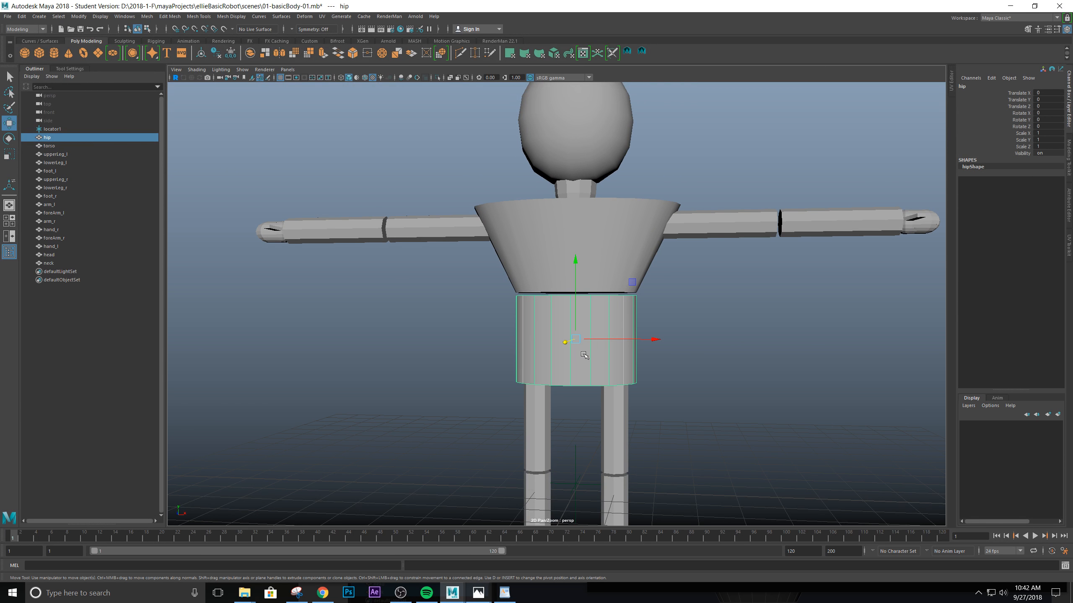
{"action": "left_click", "coordinate": [599, 229]}
{"action": "left_click", "coordinate": [523, 410]}
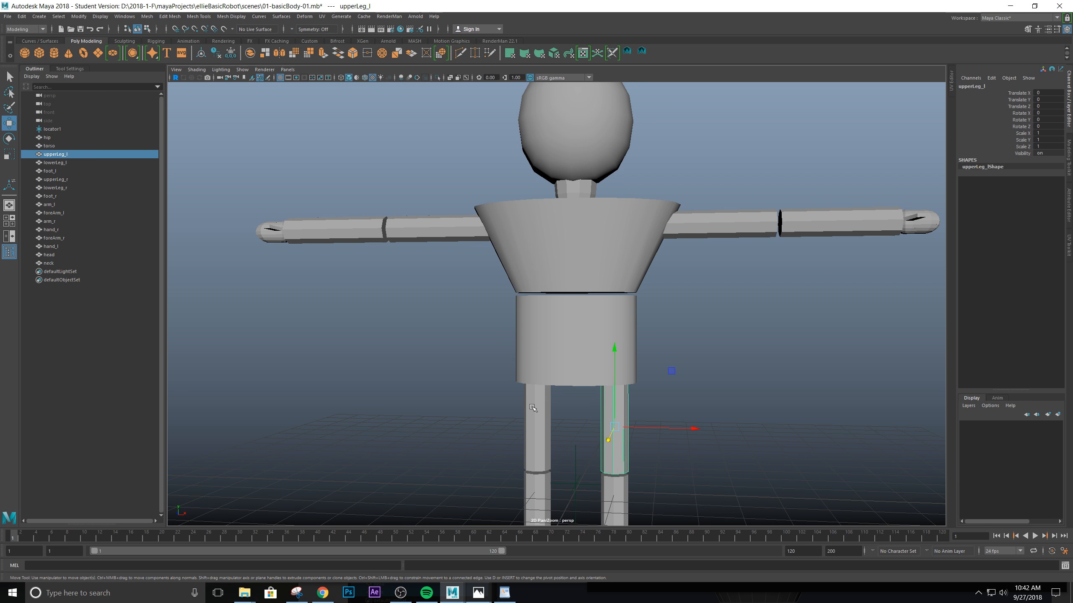
{"action": "left_click", "coordinate": [533, 409]}
{"action": "left_click", "coordinate": [571, 280]}
Try pulling the hip about 2.7 units along Z, away from the unparented torso and upper legs
{"action": "left_click", "coordinate": [611, 353]}
{"action": "left_click_drag", "start_coordinate": [594, 324], "coordinate": [441, 346], "text": "alt"}
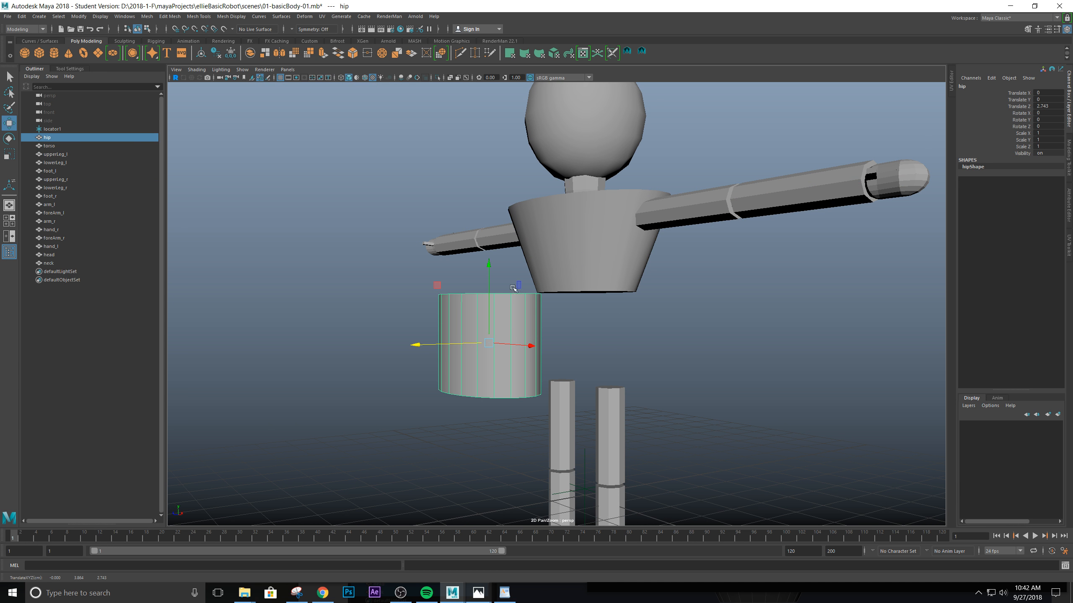
{"action": "left_click", "coordinate": [560, 257]}
{"action": "left_click", "coordinate": [607, 394]}
{"action": "left_click", "coordinate": [562, 400]}
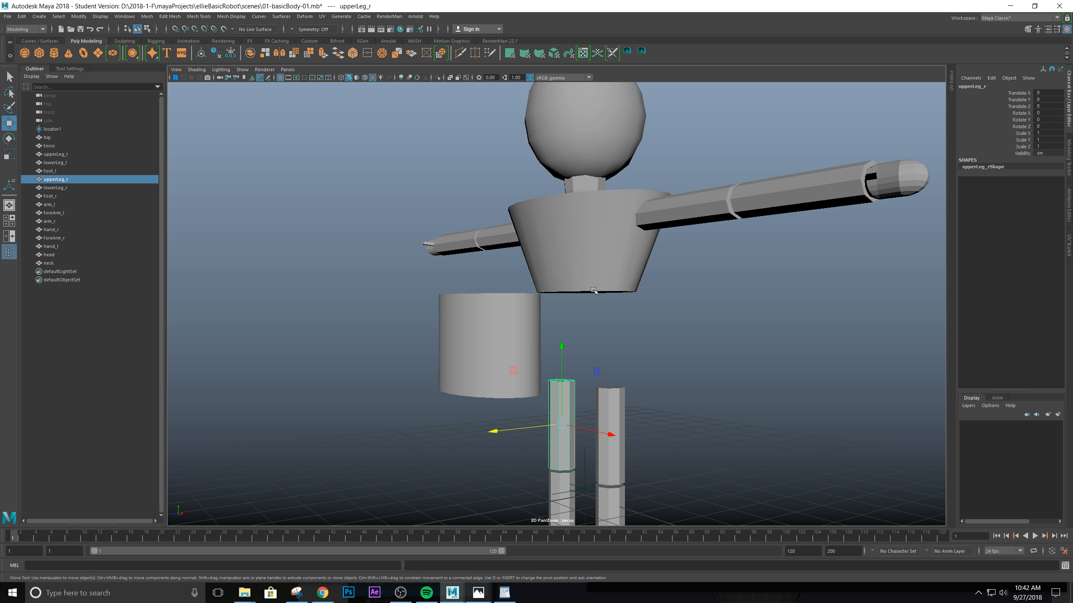
{"action": "key", "text": "ctrl+z"}
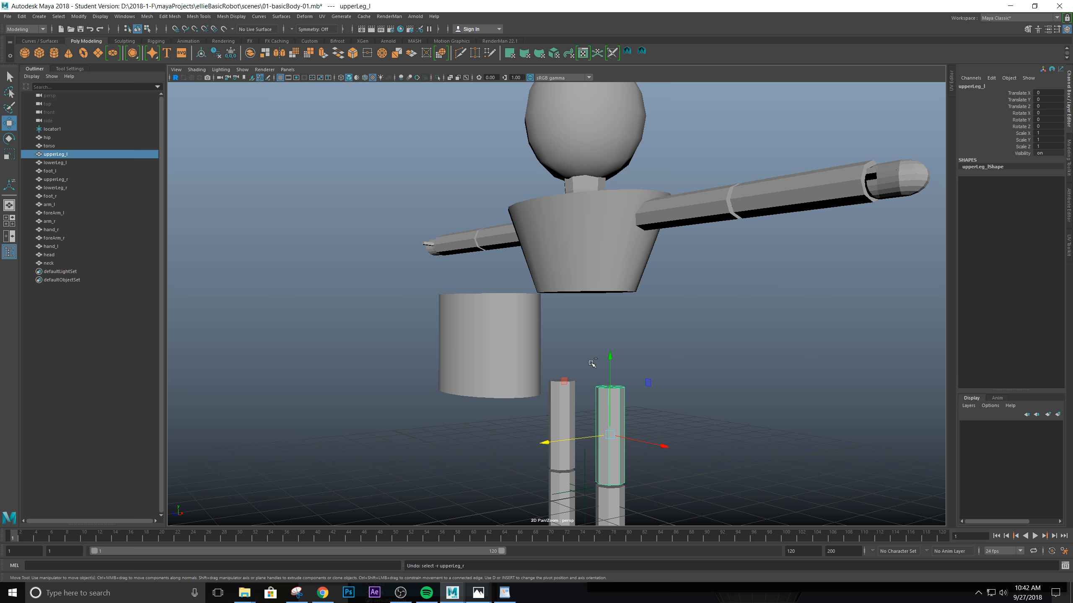
{"action": "key", "text": "ctrl+z"}
{"action": "key", "text": "ctrl+z"}
{"action": "key", "text": "ctrl+z"}
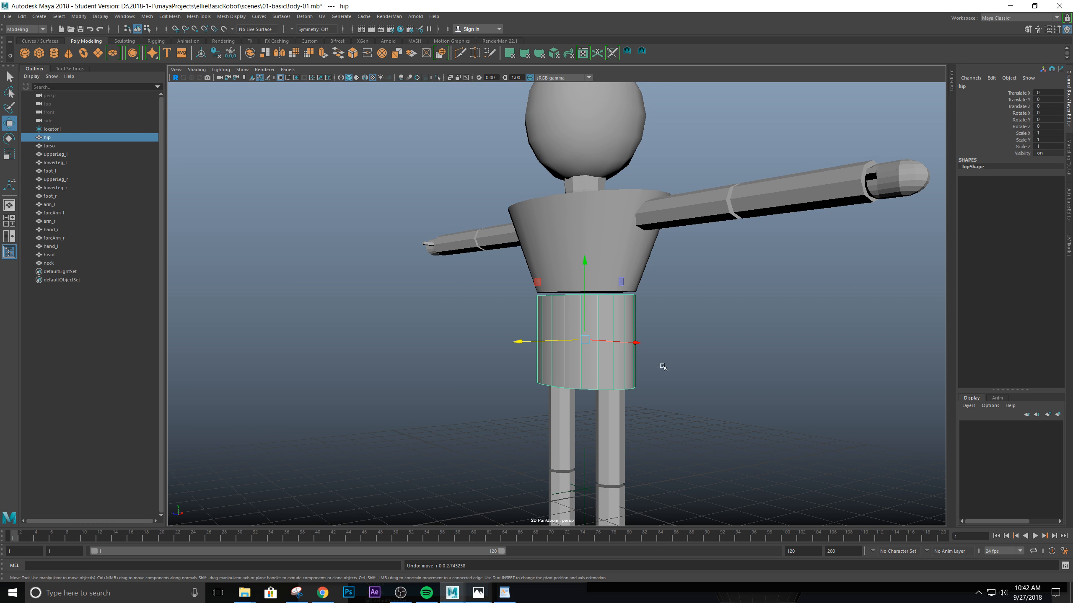
Select all the robot's body parts together with the locator and freeze their transformations
{"action": "scroll", "coordinate": [663, 367], "scroll_direction": "down", "scroll_amount": 10}
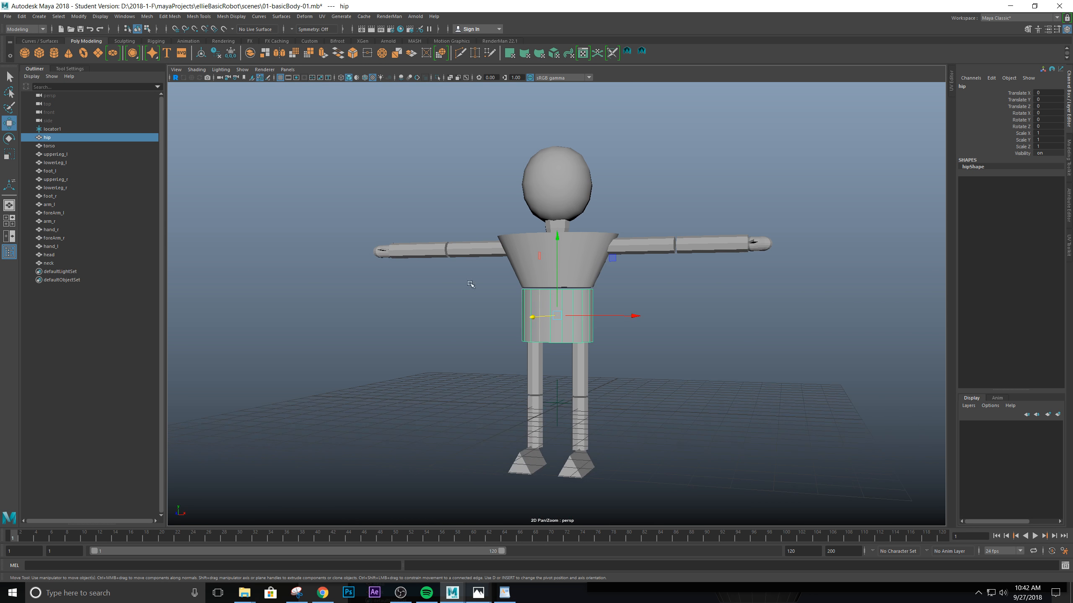
{"action": "left_click_drag", "start_coordinate": [407, 146], "coordinate": [813, 491]}
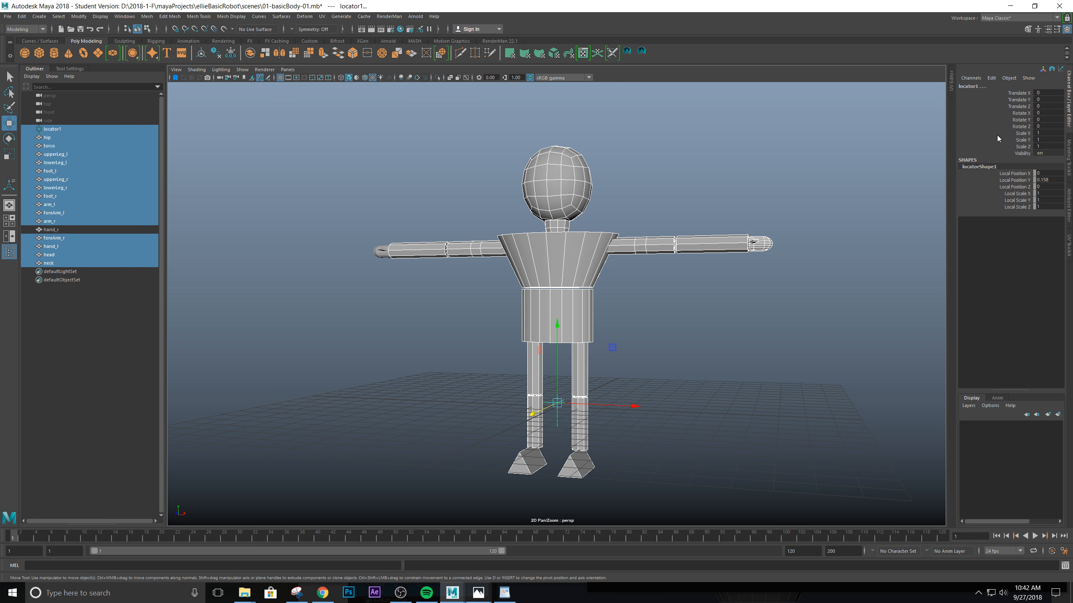
{"action": "left_click_drag", "start_coordinate": [327, 130], "coordinate": [871, 483]}
{"action": "scroll", "coordinate": [532, 269], "scroll_direction": "up", "scroll_amount": 2}
{"action": "left_click_drag", "start_coordinate": [532, 270], "coordinate": [585, 269], "text": "alt"}
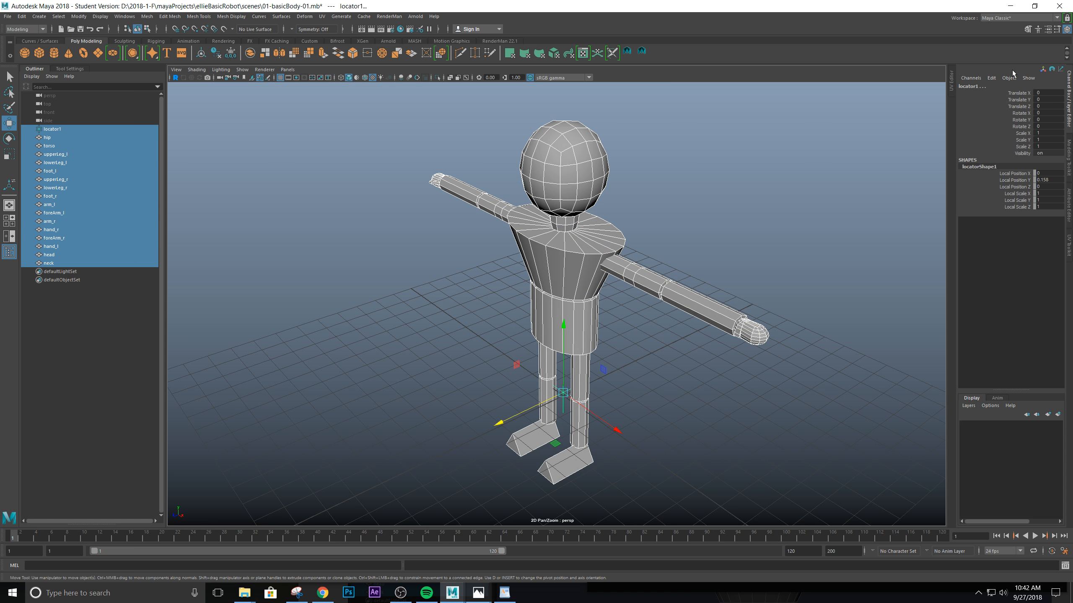
{"action": "left_click", "coordinate": [72, 17]}
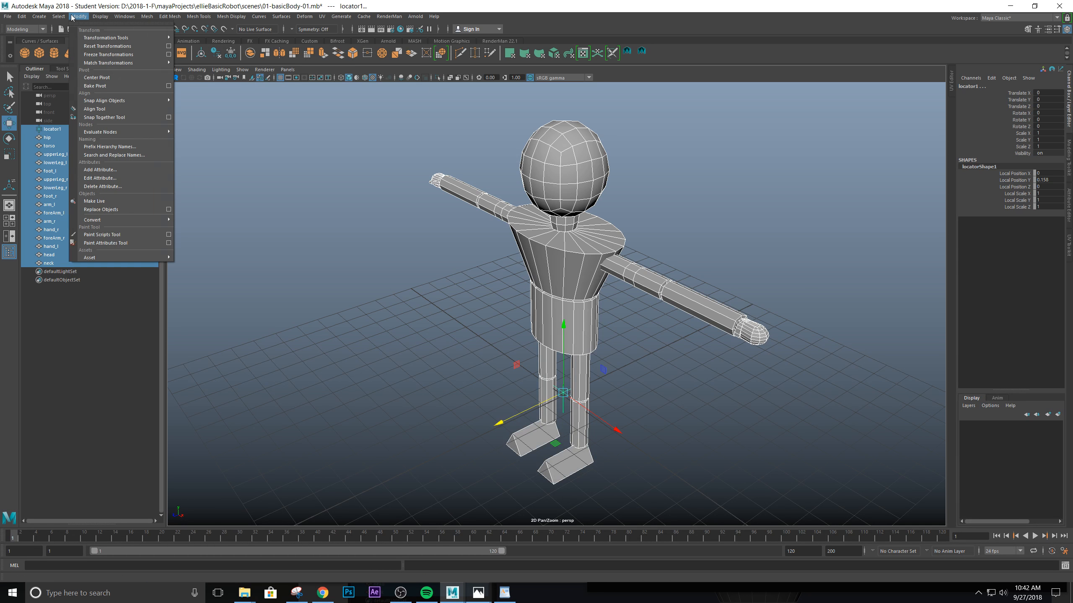
{"action": "left_click", "coordinate": [88, 55]}
{"action": "scroll", "coordinate": [693, 223], "scroll_direction": "down", "scroll_amount": 5}
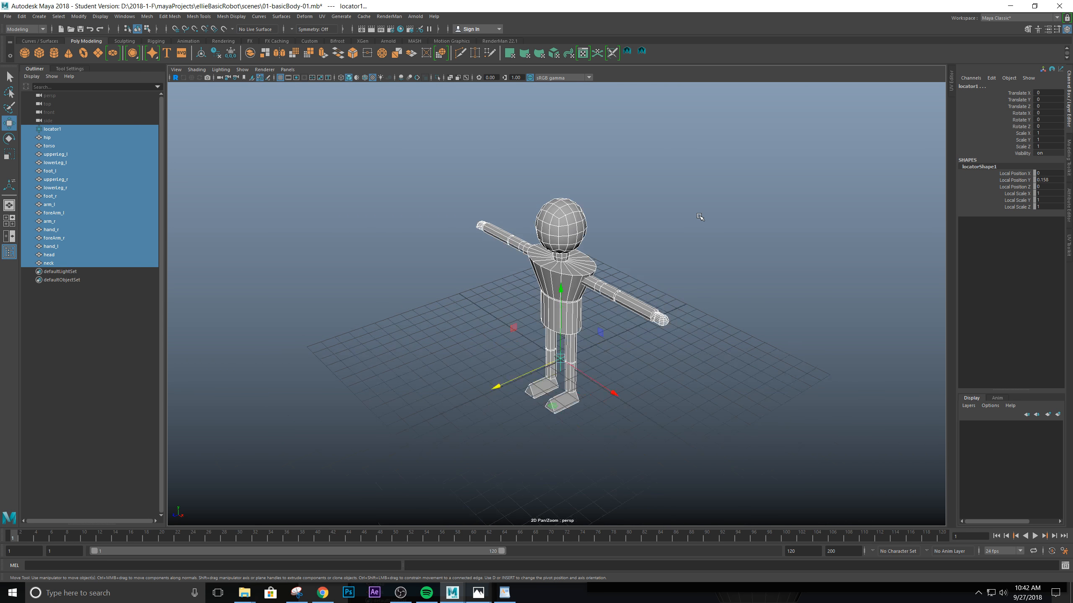
Parent the torso to the hip in the Outliner and expand the hip's hierarchy
{"action": "scroll", "coordinate": [699, 216], "scroll_direction": "up", "scroll_amount": 6}
{"action": "left_click_drag", "start_coordinate": [630, 323], "coordinate": [670, 305], "text": "alt"}
{"action": "left_click", "coordinate": [578, 274]}
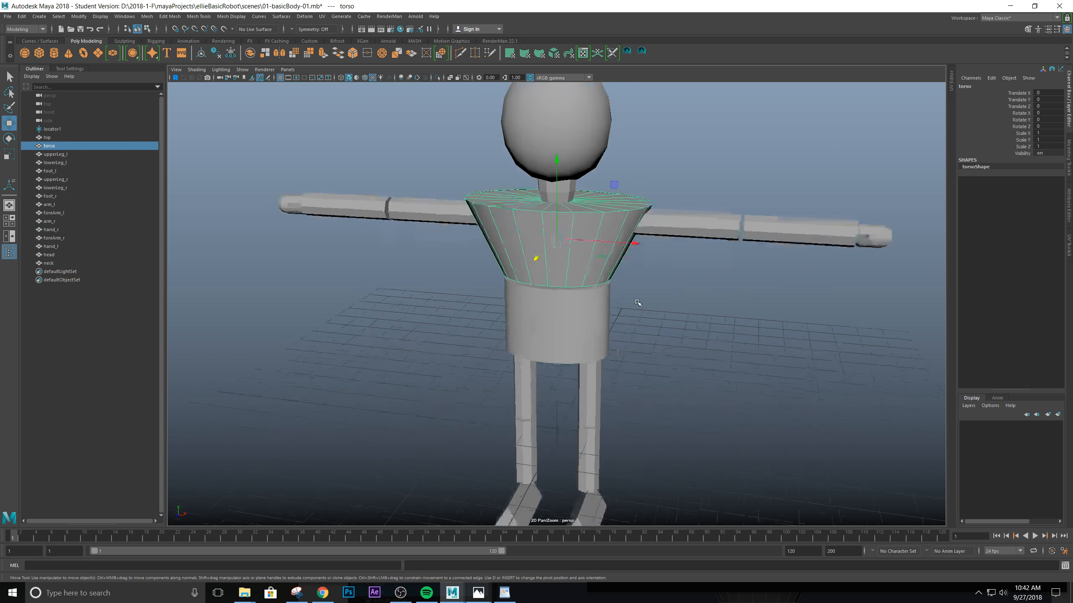
{"action": "scroll", "coordinate": [655, 313], "scroll_direction": "up", "scroll_amount": 5}
{"action": "left_click", "coordinate": [555, 338]}
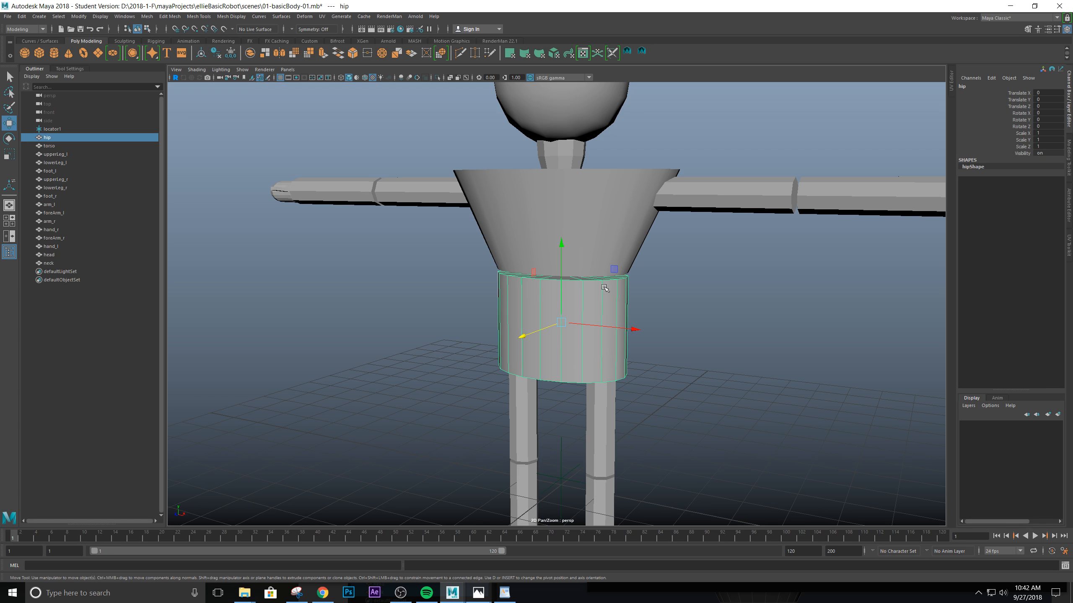
{"action": "left_click", "coordinate": [616, 212]}
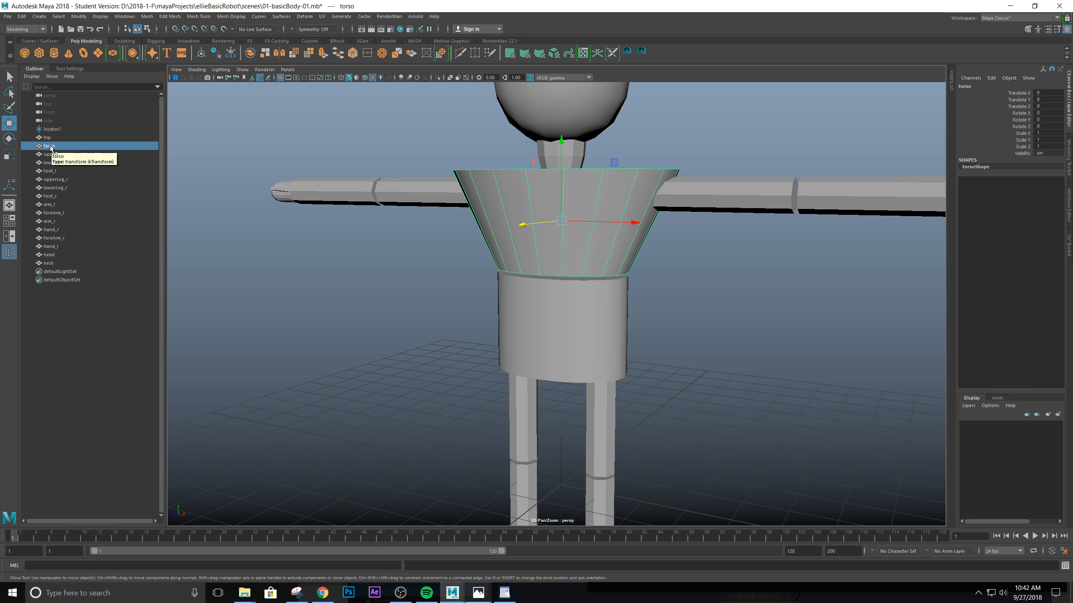
{"action": "middle_click_drag", "start_coordinate": [50, 145], "coordinate": [47, 140]}
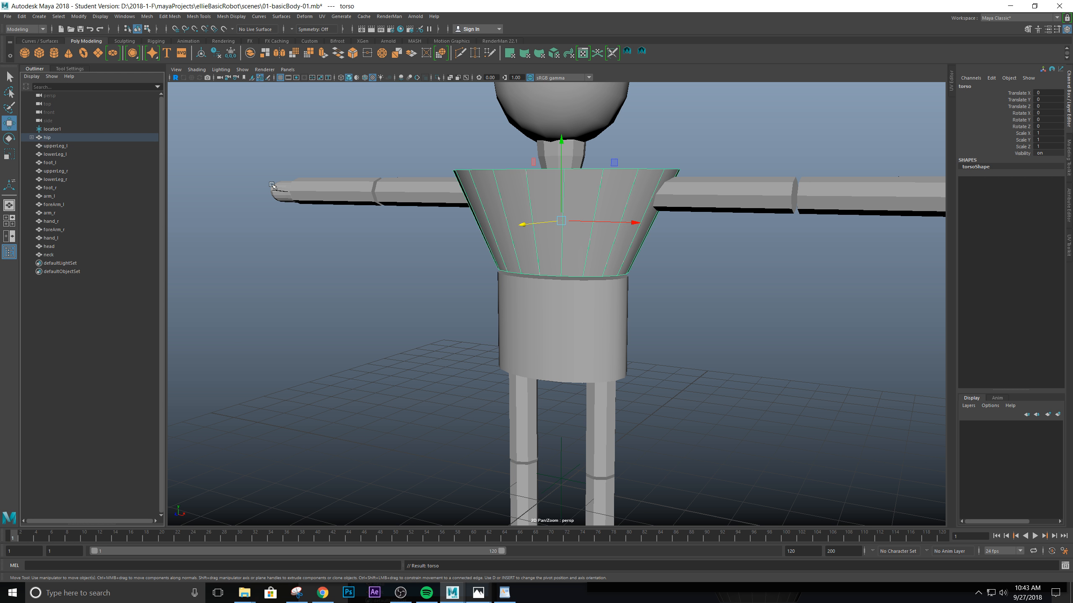
{"action": "left_click", "coordinate": [31, 138]}
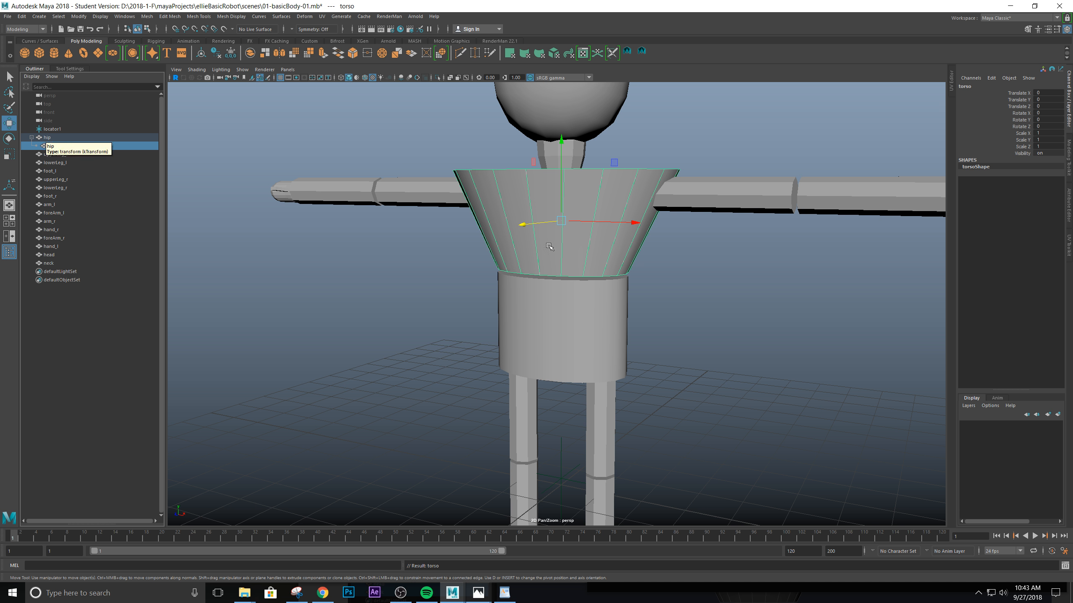
Try moving the hip to test whether its child torso follows
{"action": "left_click", "coordinate": [47, 139]}
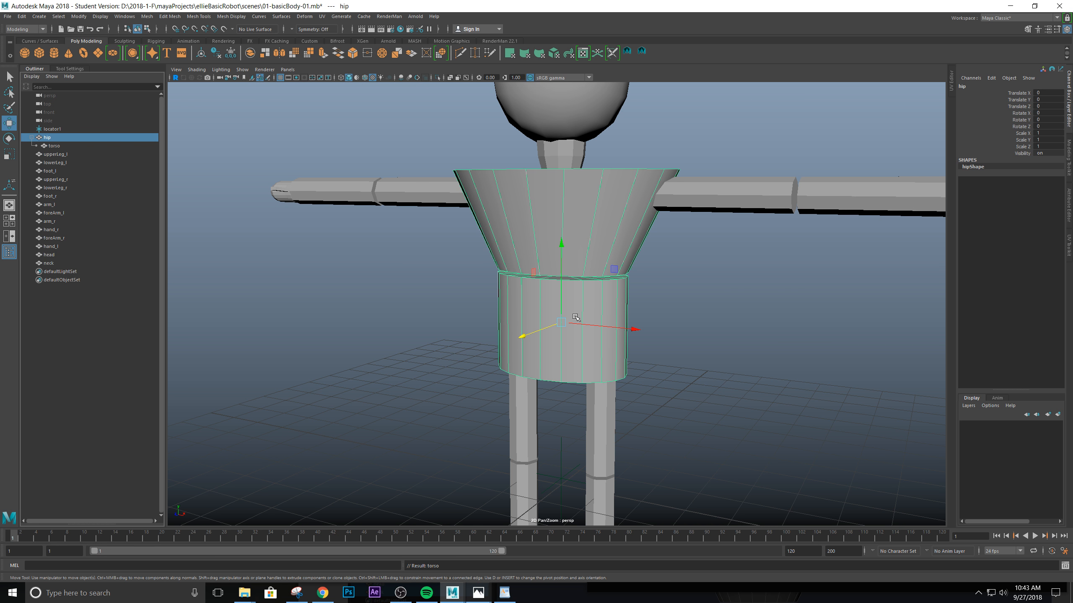
{"action": "left_click", "coordinate": [799, 345]}
{"action": "left_click", "coordinate": [606, 350]}
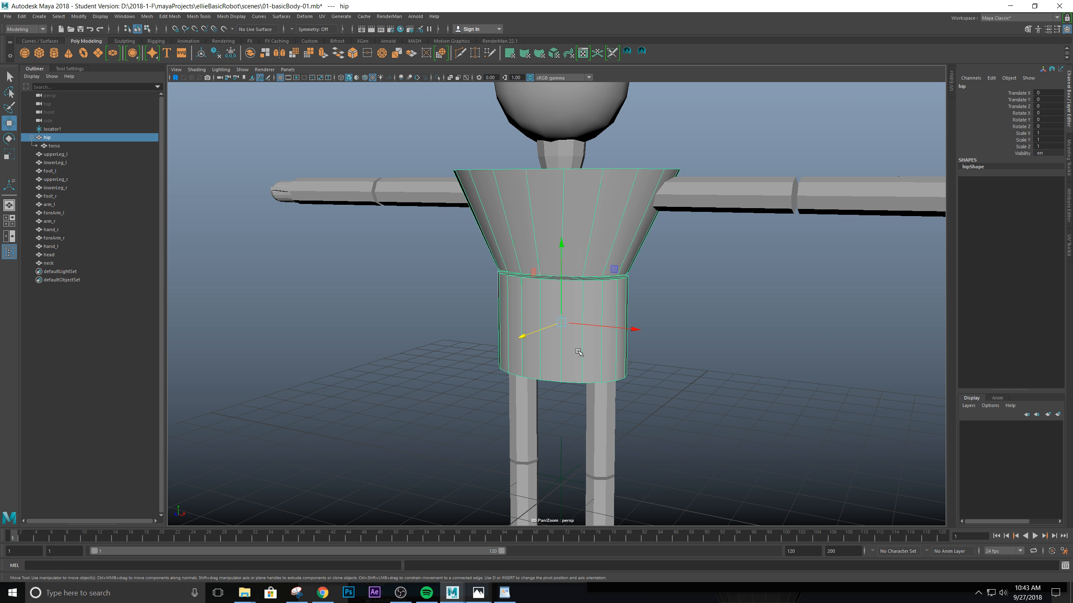
{"action": "left_click_drag", "start_coordinate": [531, 334], "coordinate": [704, 283]}
{"action": "key", "text": "ctrl+z"}
{"action": "scroll", "coordinate": [629, 285], "scroll_direction": "down", "scroll_amount": 5}
{"action": "scroll", "coordinate": [629, 286], "scroll_direction": "up", "scroll_amount": 5}
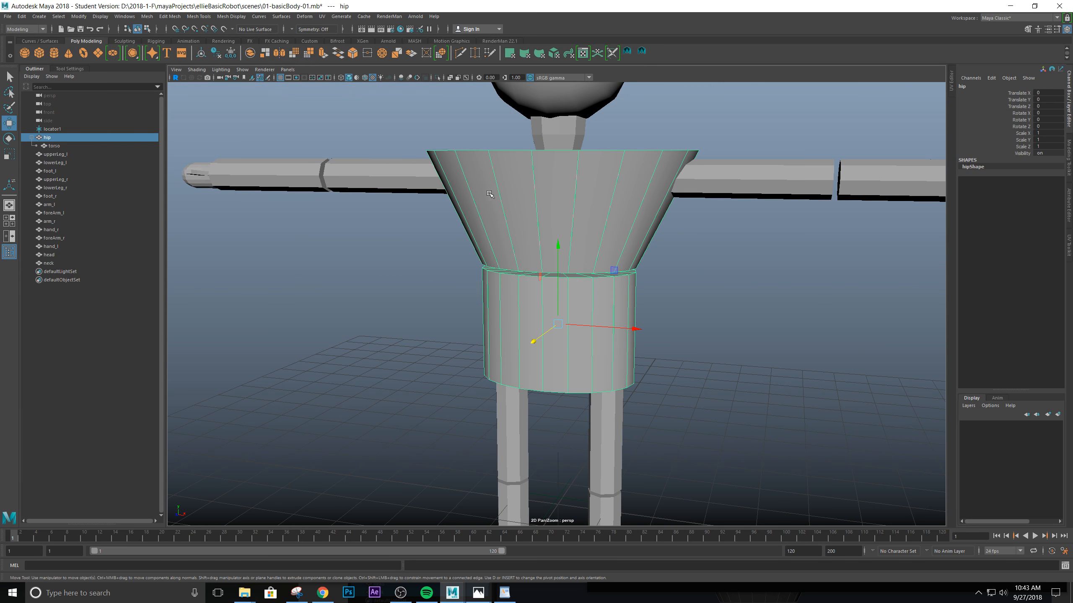
Try moving the torso alone about 2 units along Z and rotating it about 40 degrees around X
{"action": "left_click", "coordinate": [561, 204]}
{"action": "left_click_drag", "start_coordinate": [622, 231], "coordinate": [448, 215], "text": "alt"}
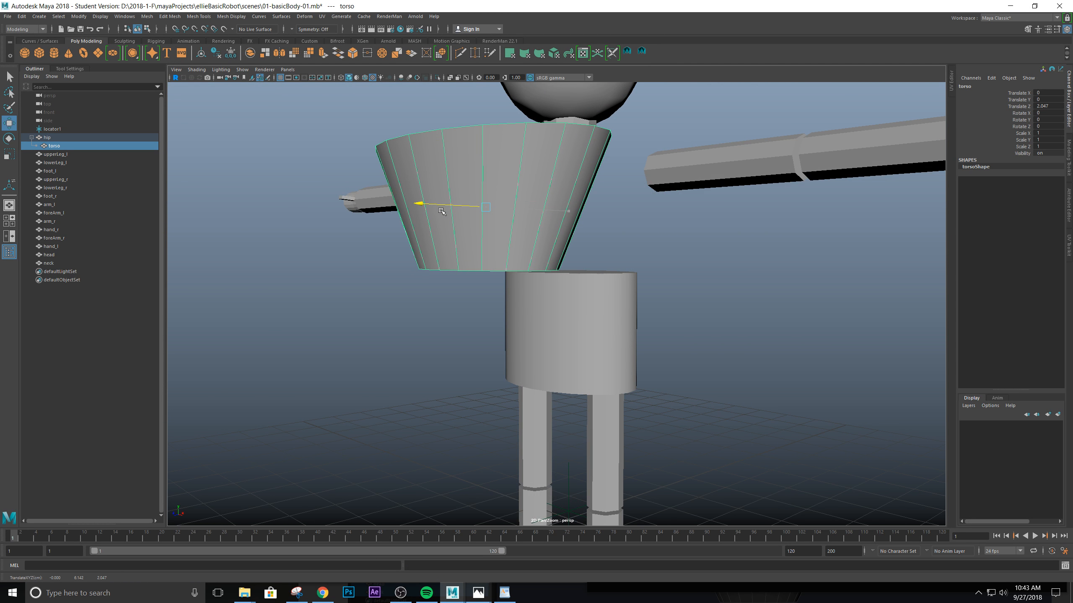
{"action": "key", "text": "ctrl+z"}
{"action": "key", "text": "e"}
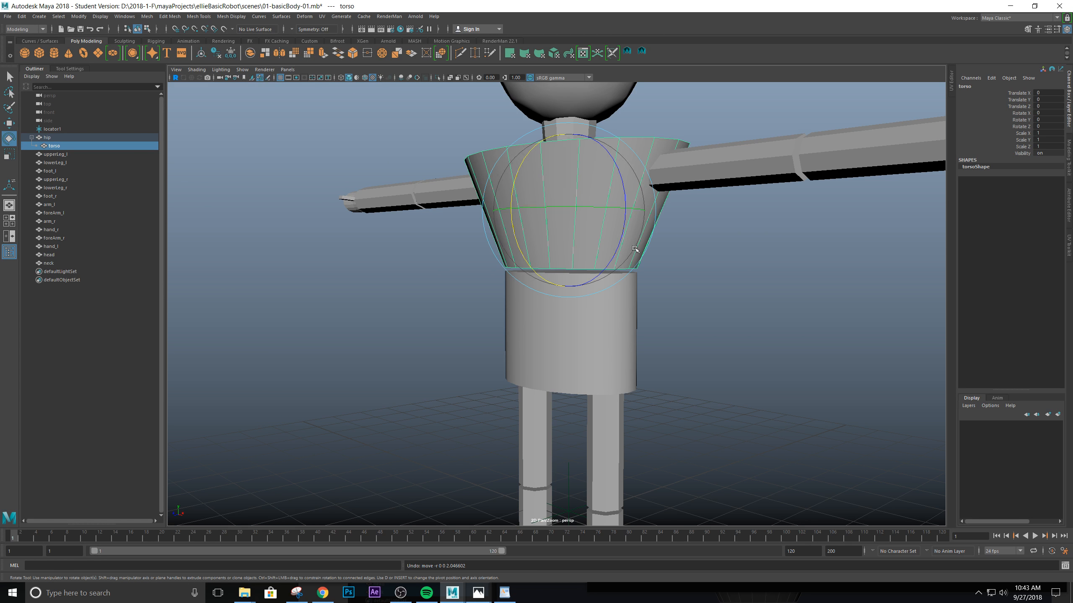
{"action": "left_click_drag", "start_coordinate": [534, 161], "coordinate": [499, 207]}
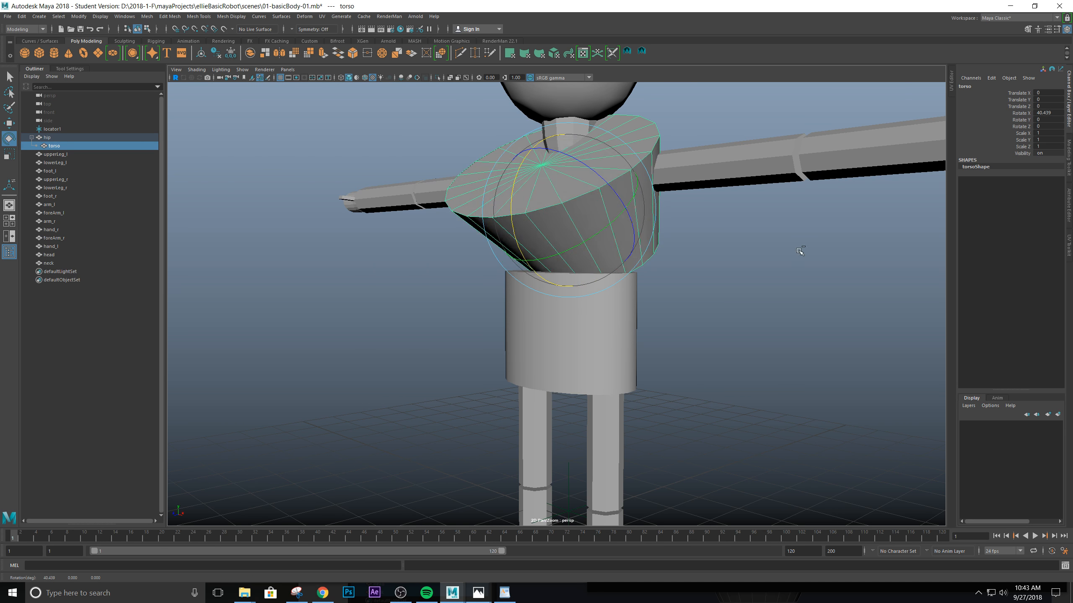
{"action": "key", "text": "ctrl+z"}
Examine the waist joint between the torso and the hip from several angles
{"action": "scroll", "coordinate": [845, 269], "scroll_direction": "down", "scroll_amount": 1}
{"action": "scroll", "coordinate": [850, 273], "scroll_direction": "up", "scroll_amount": 4}
{"action": "left_click_drag", "start_coordinate": [697, 258], "coordinate": [761, 259], "text": "alt"}
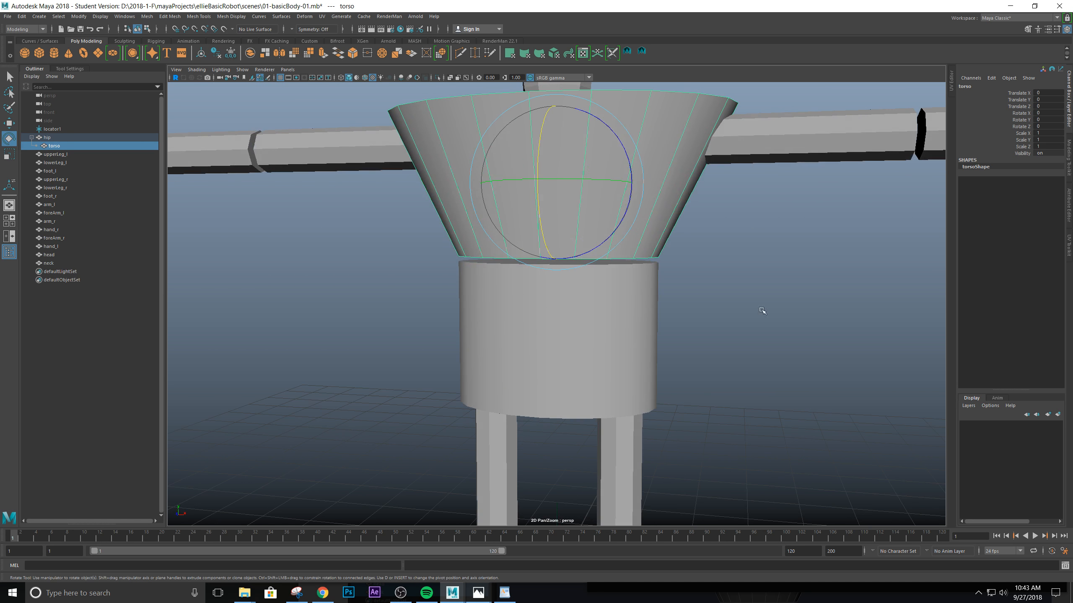
{"action": "middle_click_drag", "start_coordinate": [694, 210], "coordinate": [748, 263], "text": "alt"}
{"action": "left_click_drag", "start_coordinate": [802, 322], "coordinate": [779, 364], "text": "alt"}
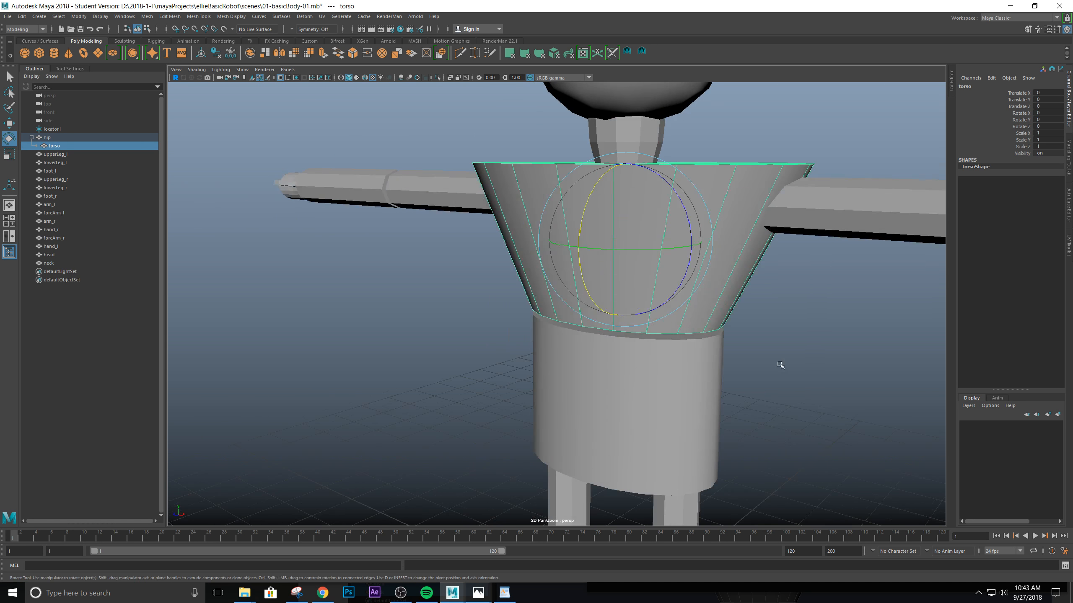
{"action": "middle_click_drag", "start_coordinate": [779, 364], "coordinate": [781, 215], "text": "alt"}
{"action": "left_click_drag", "start_coordinate": [777, 237], "coordinate": [728, 258], "text": "alt"}
{"action": "middle_click_drag", "start_coordinate": [750, 202], "coordinate": [754, 254], "text": "alt"}
{"action": "mouse_move", "coordinate": [680, 317]}
{"action": "left_mouse_down", "text": "alt"}
{"action": "mouse_move", "coordinate": [649, 305]}
{"action": "mouse_move", "coordinate": [678, 309]}
{"action": "left_mouse_up", "text": "alt"}
{"action": "scroll", "coordinate": [678, 309], "scroll_direction": "down", "scroll_amount": 3}
Try moving the hip again to test the parent-child link with the torso
{"action": "left_click", "coordinate": [653, 331]}
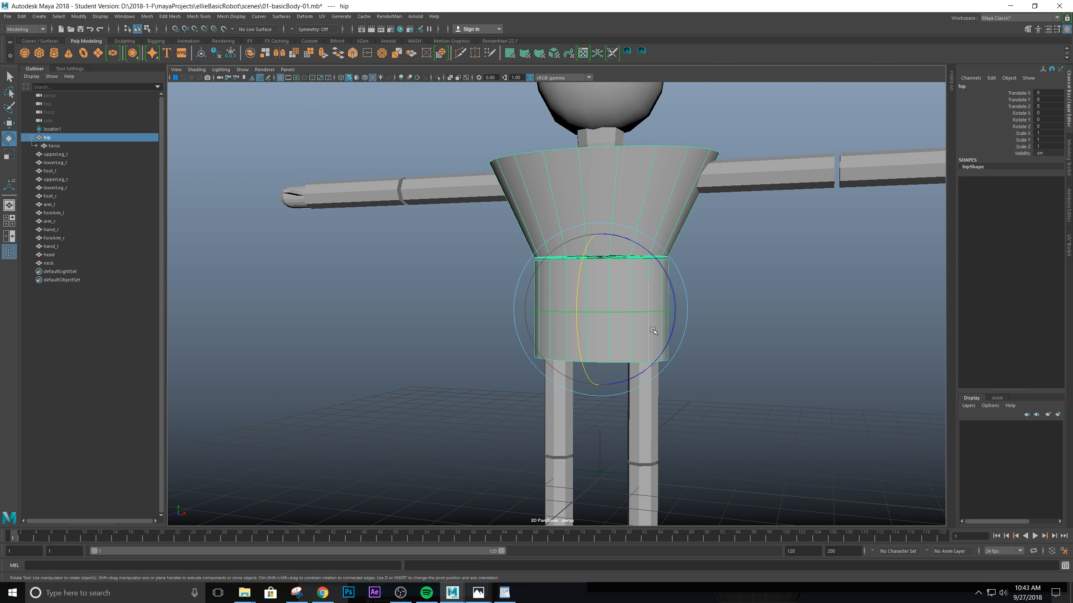
{"action": "left_click", "coordinate": [823, 333]}
{"action": "left_click", "coordinate": [614, 321]}
{"action": "key", "text": "w"}
{"action": "left_click_drag", "start_coordinate": [616, 324], "coordinate": [418, 319], "text": "alt"}
{"action": "key", "text": "ctrl+z"}
{"action": "scroll", "coordinate": [750, 350], "scroll_direction": "down", "scroll_amount": 3}
{"action": "scroll", "coordinate": [750, 350], "scroll_direction": "up", "scroll_amount": 5}
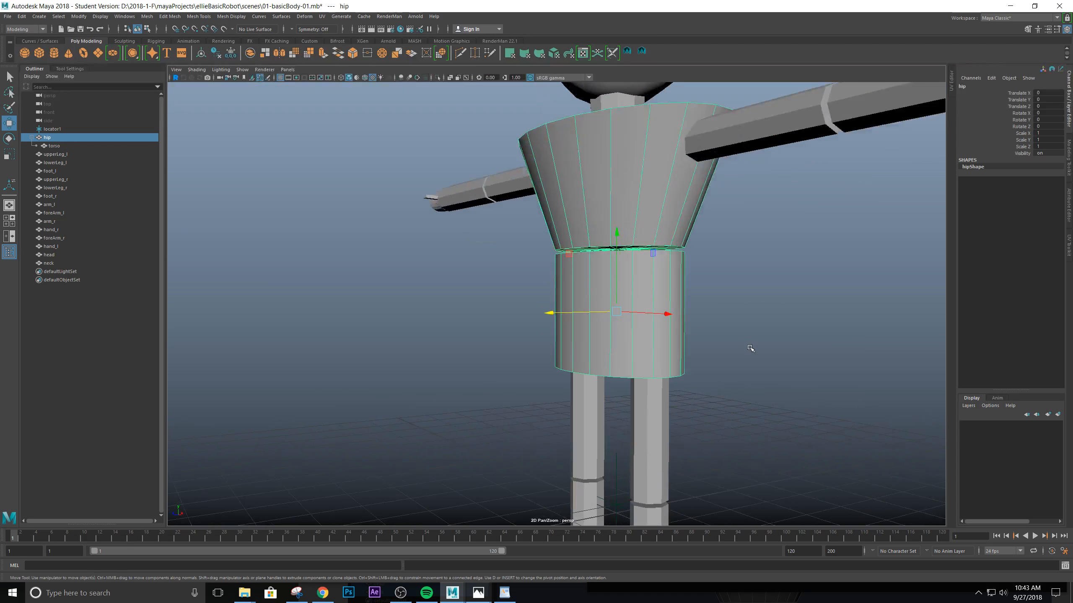
Try pulling the hip with its torso about 1.75 units along Z, away from the unparented legs
{"action": "left_click_drag", "start_coordinate": [623, 325], "coordinate": [664, 320], "text": "alt"}
{"action": "middle_click_drag", "start_coordinate": [686, 362], "coordinate": [687, 284], "text": "alt"}
{"action": "left_click_drag", "start_coordinate": [677, 321], "coordinate": [708, 285], "text": "alt"}
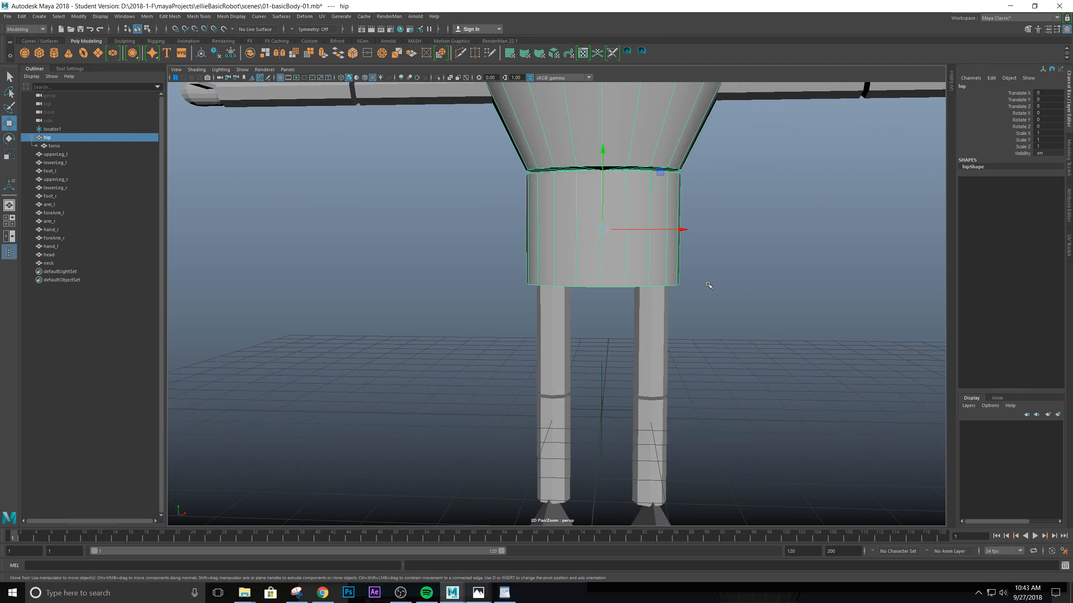
{"action": "middle_click_drag", "start_coordinate": [722, 291], "coordinate": [735, 338], "text": "alt"}
{"action": "left_click_drag", "start_coordinate": [735, 338], "coordinate": [593, 364], "text": "alt"}
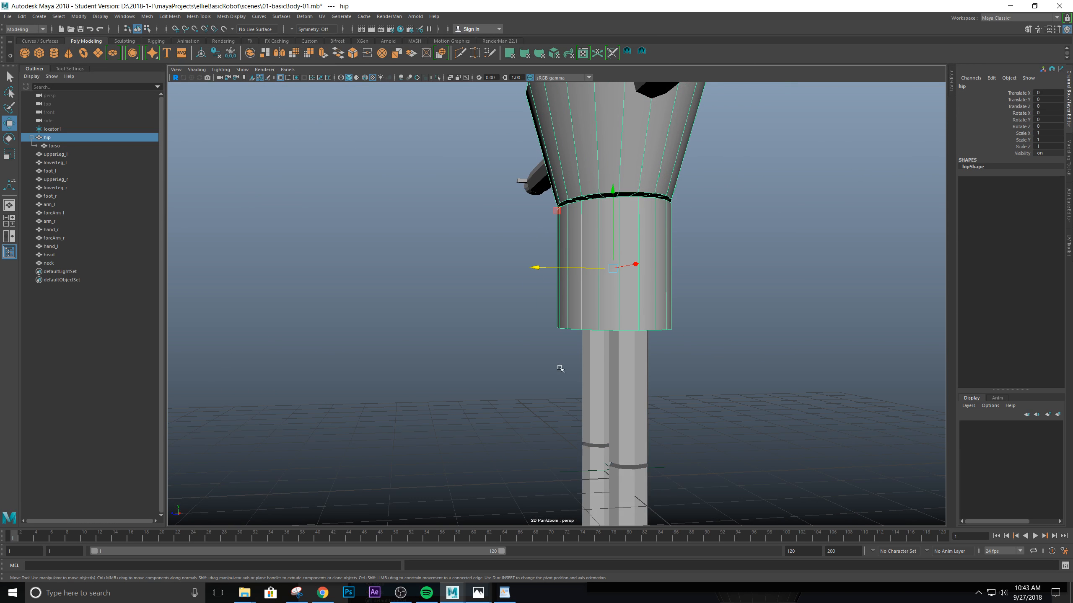
{"action": "left_click_drag", "start_coordinate": [549, 269], "coordinate": [452, 267]}
{"action": "key", "text": "ctrl+z"}
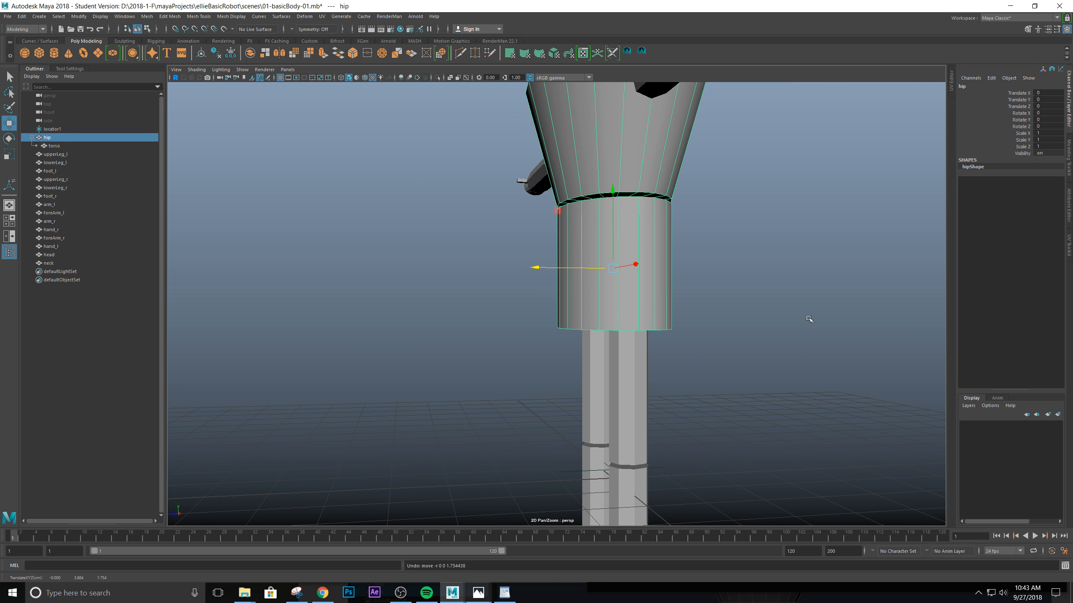
{"action": "left_click_drag", "start_coordinate": [552, 316], "coordinate": [585, 297], "text": "alt"}
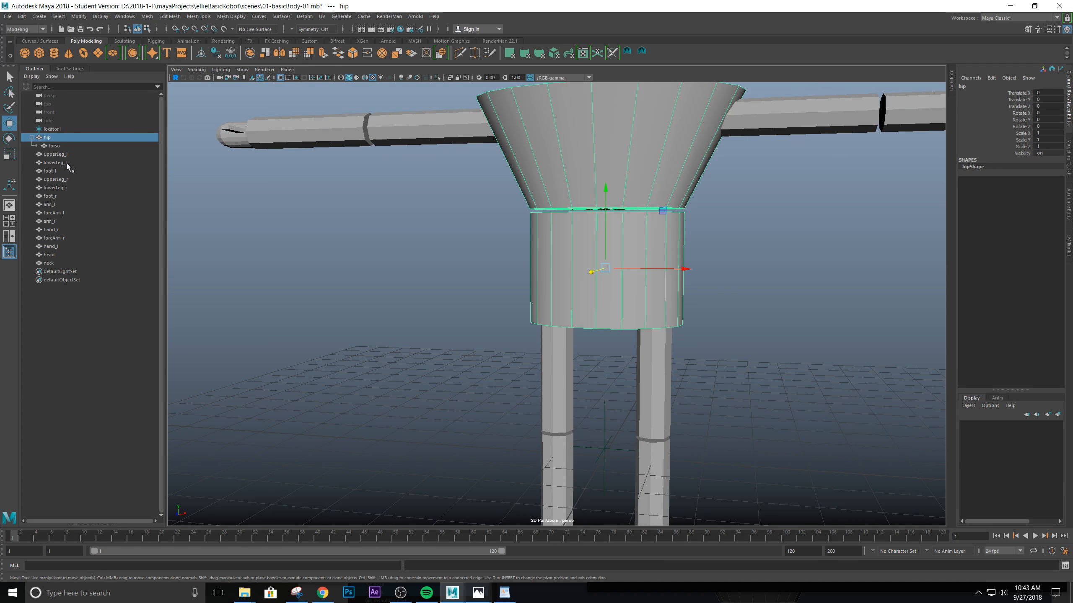
Parent upperLeg_l under the hip in the scene hierarchy
{"action": "left_click", "coordinate": [58, 154]}
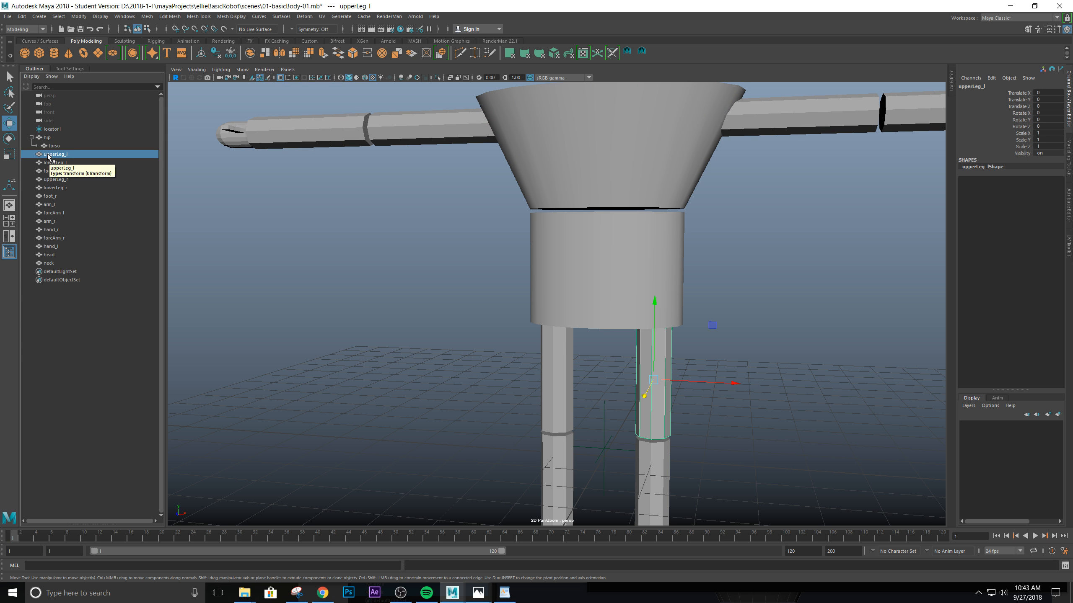
{"action": "middle_click_drag", "start_coordinate": [48, 154], "coordinate": [39, 139]}
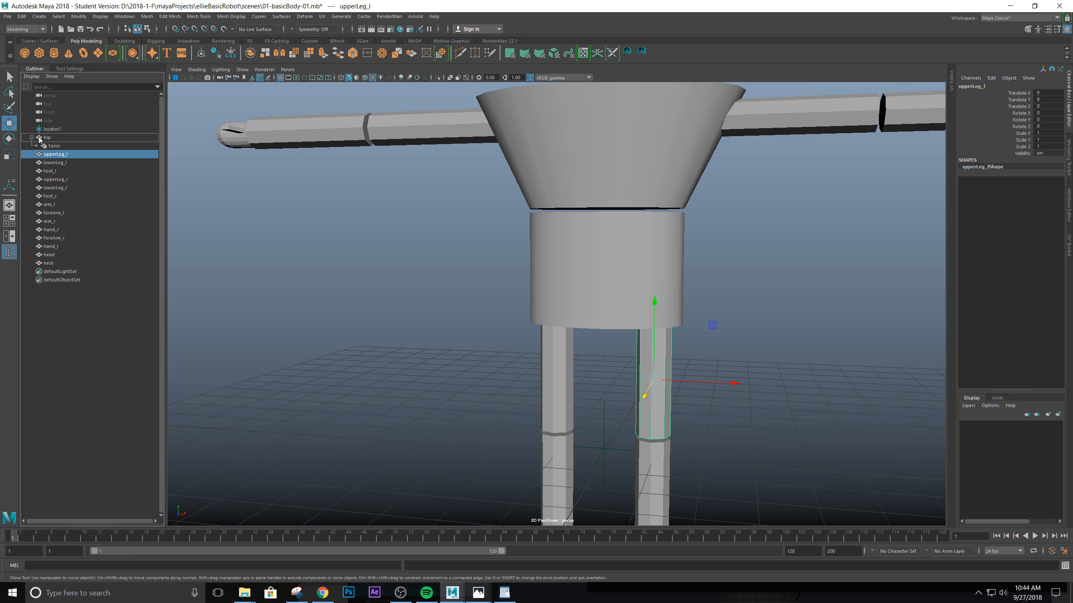
{"action": "middle_click_drag", "start_coordinate": [40, 139], "coordinate": [39, 139]}
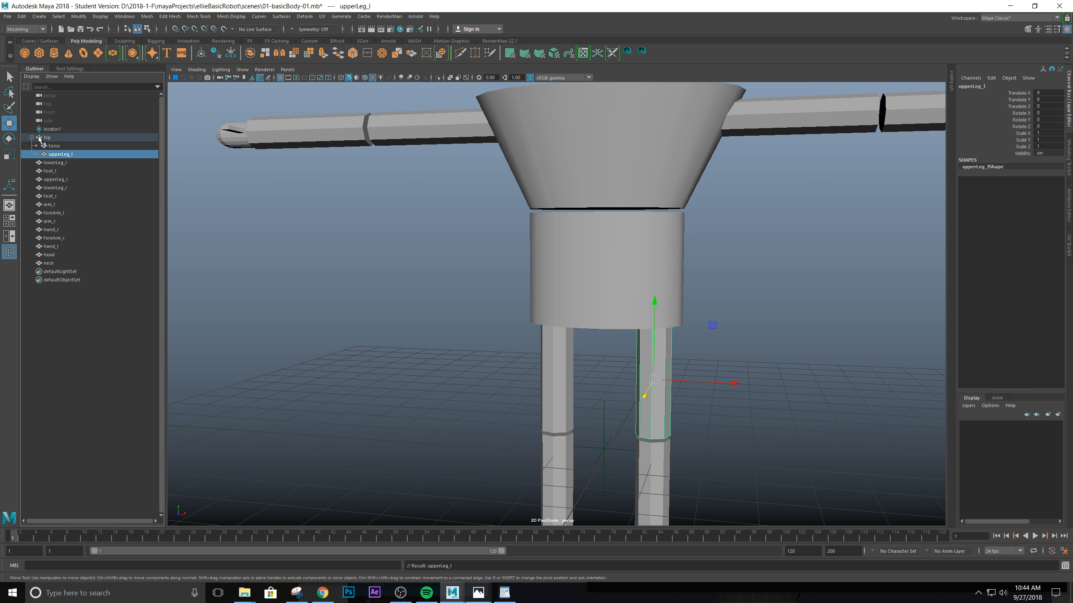
Try rotating the torso about 36 degrees around X to test its independence from the upper leg, and undo the rotation
{"action": "left_click", "coordinate": [578, 203]}
{"action": "left_click_drag", "start_coordinate": [665, 245], "coordinate": [602, 185], "text": "alt"}
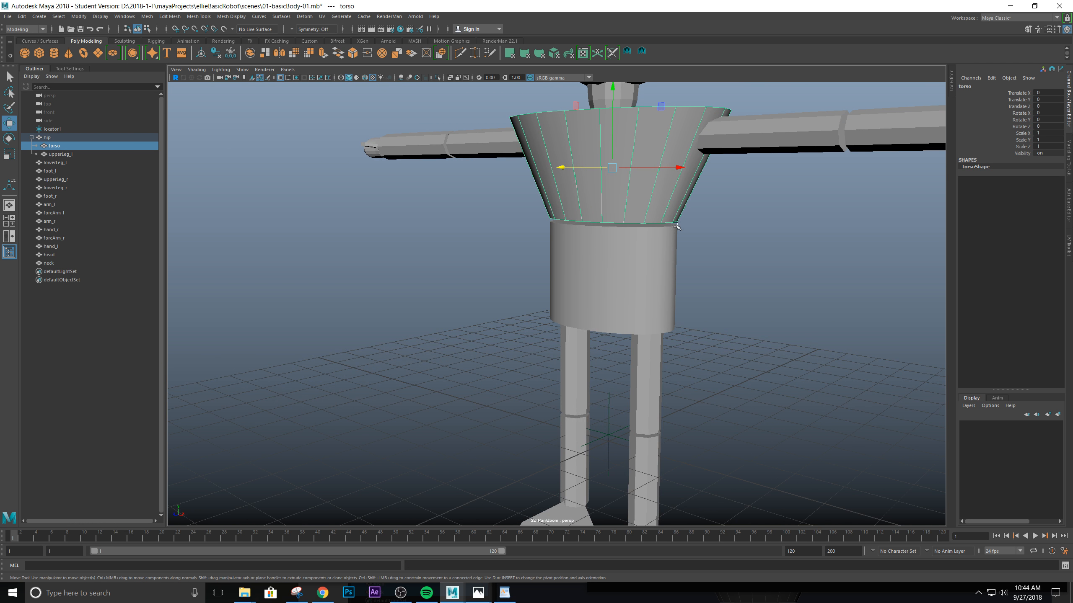
{"action": "key", "text": "e"}
{"action": "left_click_drag", "start_coordinate": [566, 134], "coordinate": [551, 183]}
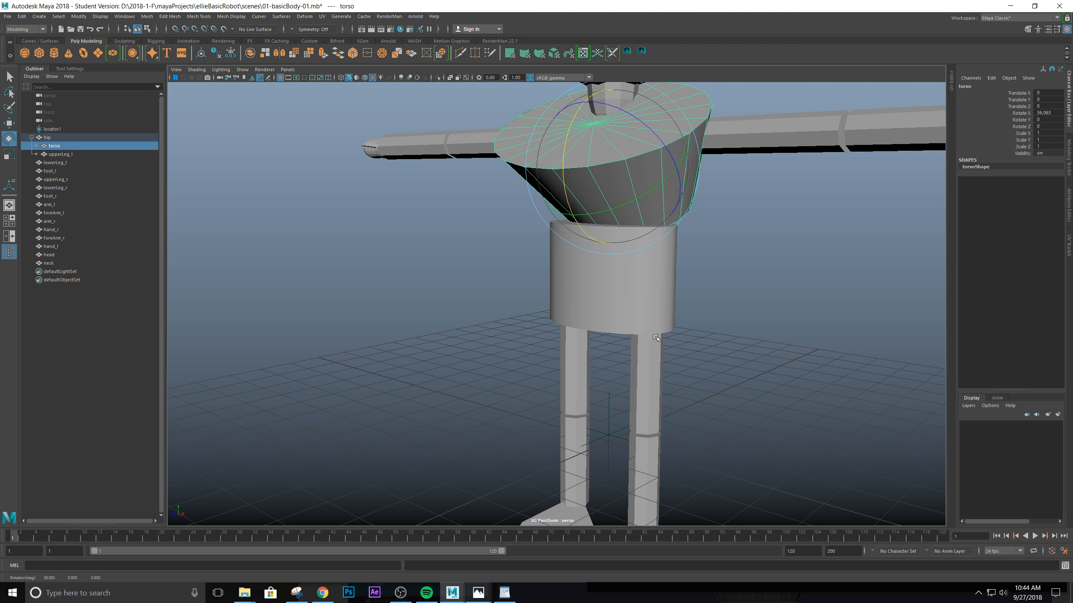
{"action": "key", "text": "ctrl+z"}
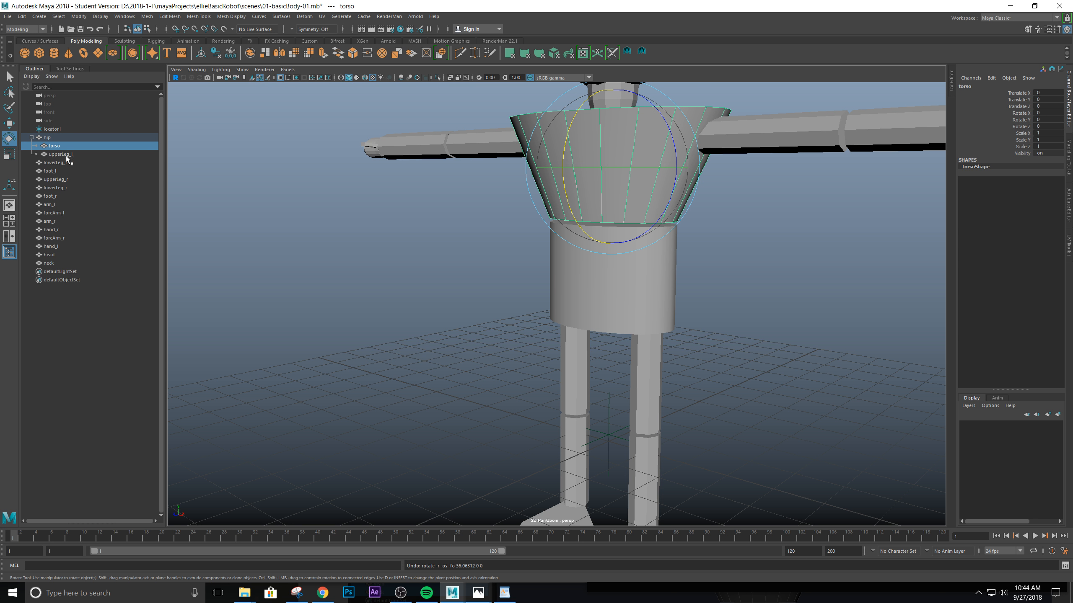
Try moving the hip about 2.6 units along Z to test its link with the torso and upperLeg_l, and undo it
{"action": "right_click_drag", "start_coordinate": [529, 261], "coordinate": [615, 306], "text": "alt"}
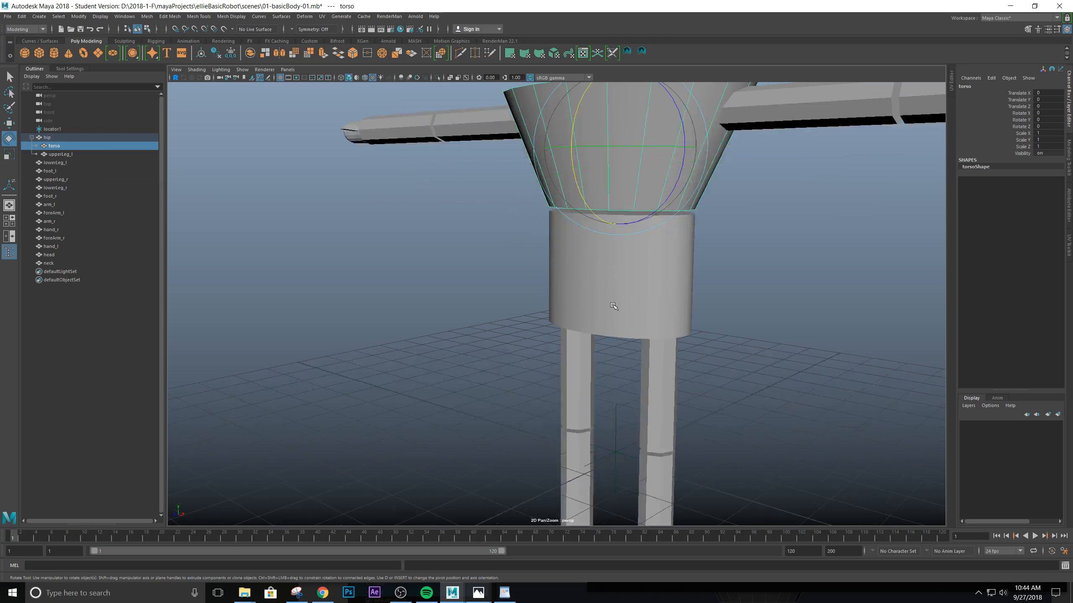
{"action": "left_click_drag", "start_coordinate": [562, 256], "coordinate": [545, 174], "text": "alt"}
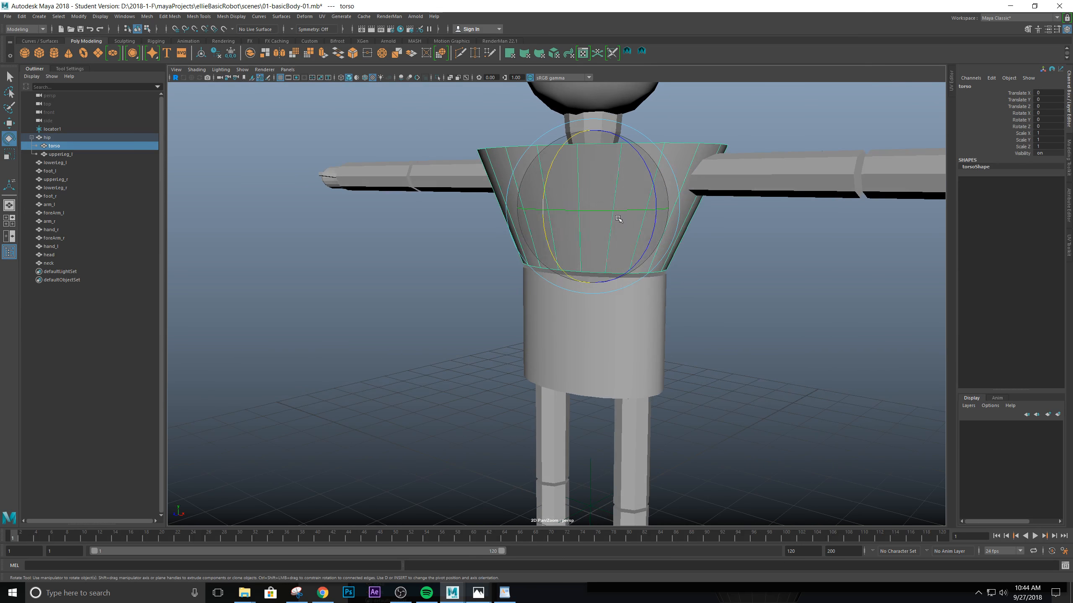
{"action": "left_click_drag", "start_coordinate": [641, 413], "coordinate": [634, 353], "text": "alt"}
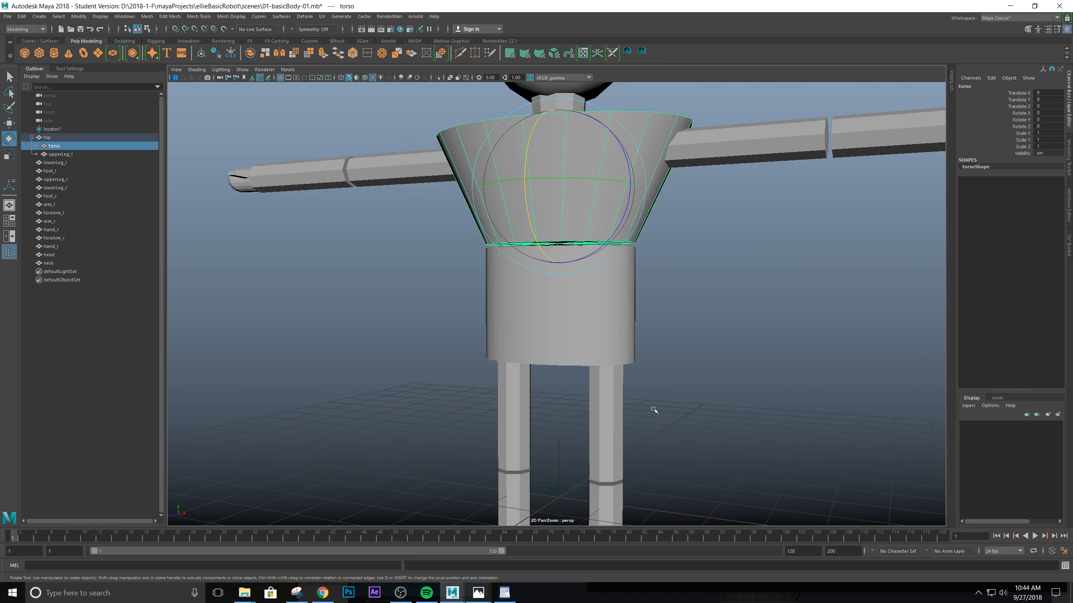
{"action": "left_click_drag", "start_coordinate": [655, 409], "coordinate": [604, 357], "text": "alt"}
{"action": "scroll", "coordinate": [760, 363], "scroll_direction": "down", "scroll_amount": 3}
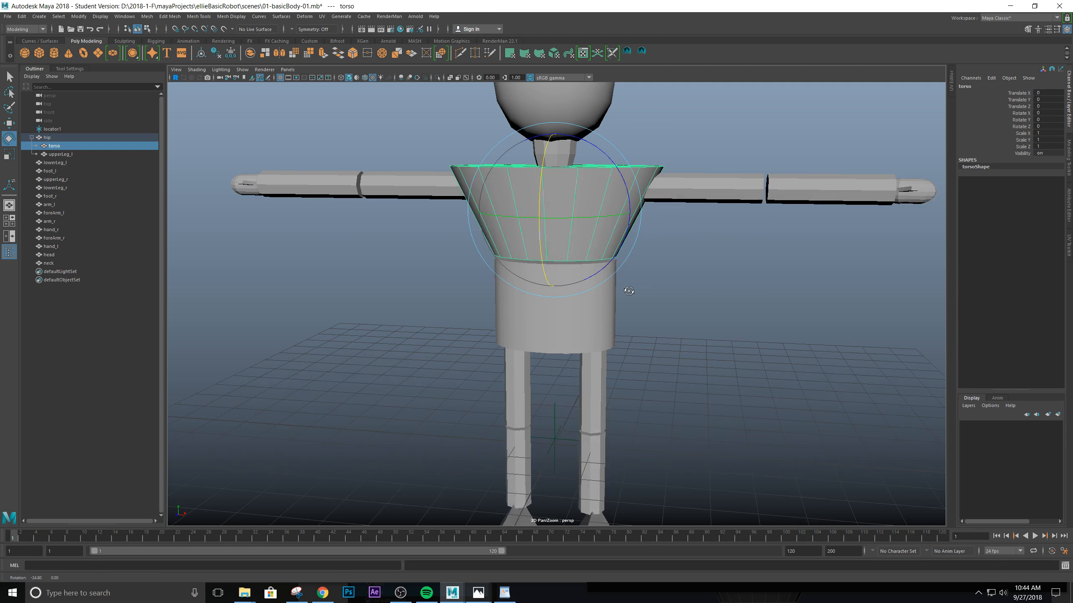
{"action": "left_click", "coordinate": [64, 155]}
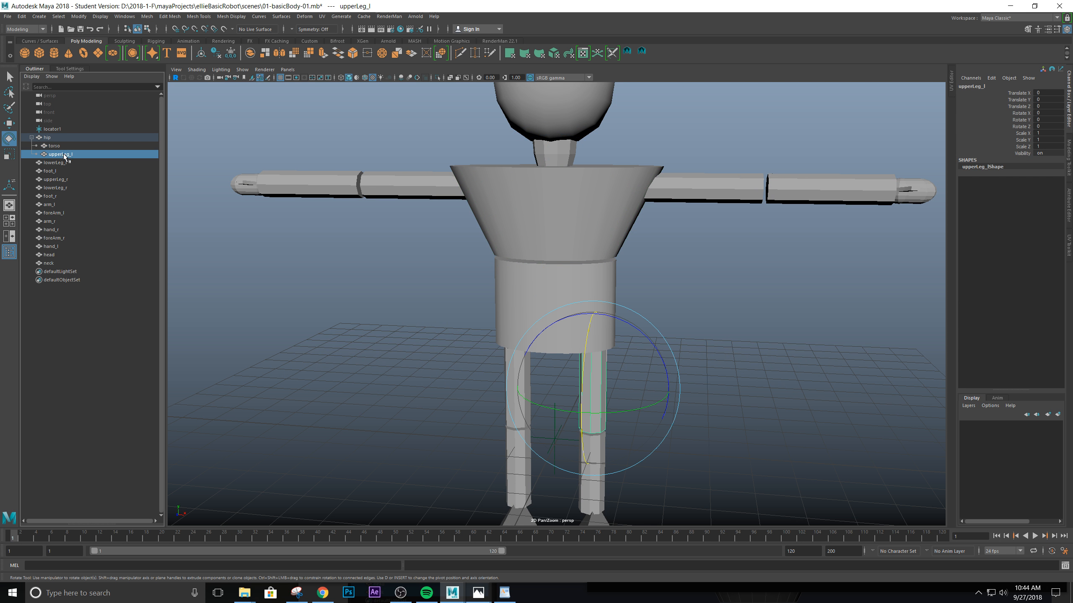
{"action": "scroll", "coordinate": [710, 328], "scroll_direction": "up", "scroll_amount": 2}
{"action": "left_click", "coordinate": [536, 278]}
{"action": "left_click_drag", "start_coordinate": [680, 274], "coordinate": [647, 284], "text": "alt"}
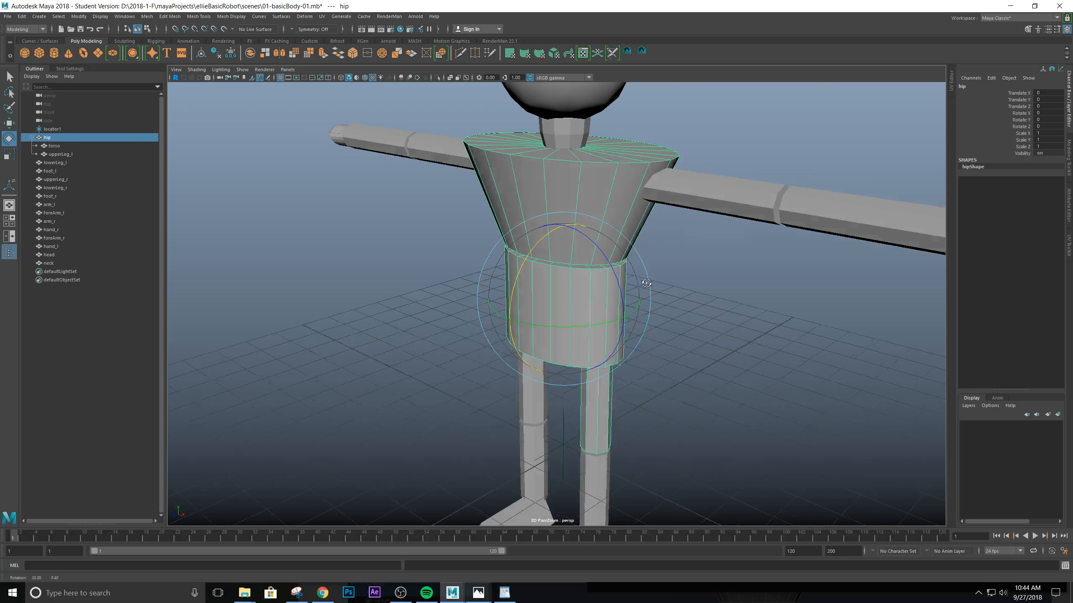
{"action": "key", "text": "w"}
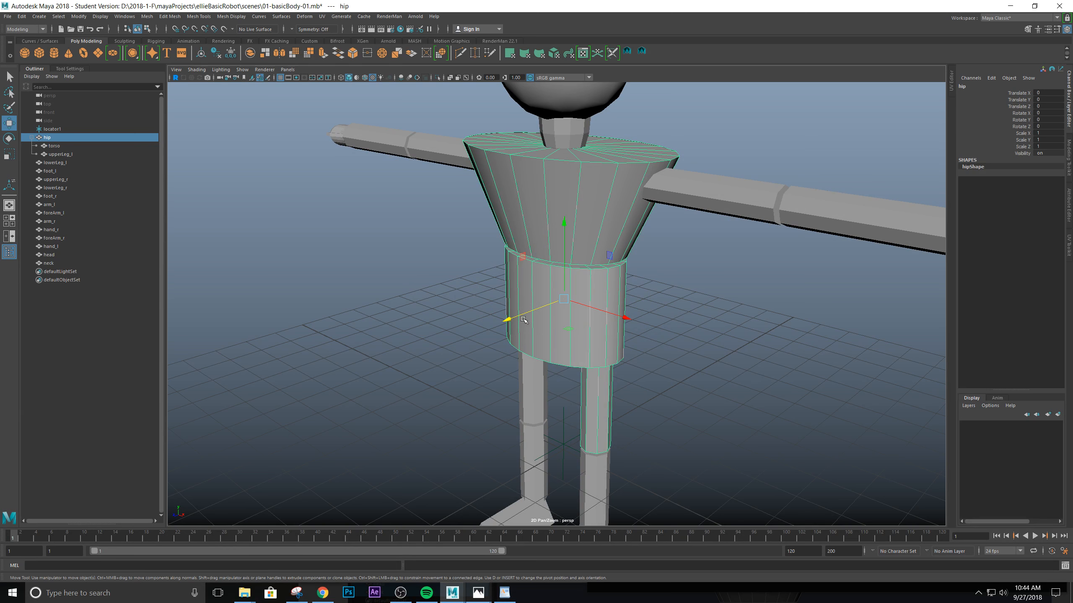
{"action": "left_click_drag", "start_coordinate": [525, 320], "coordinate": [431, 344]}
{"action": "key", "text": "ctrl+z"}
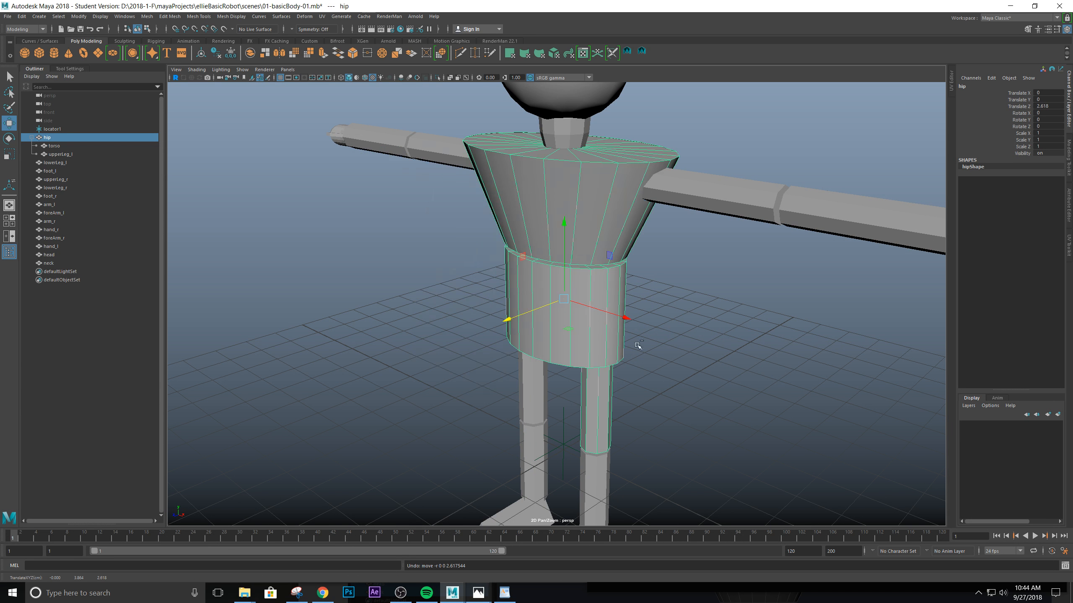
Try parenting upperLeg_r under the torso instead of directly under the hip
{"action": "scroll", "coordinate": [824, 365], "scroll_direction": "down", "scroll_amount": 4}
{"action": "scroll", "coordinate": [824, 366], "scroll_direction": "up", "scroll_amount": 5}
{"action": "middle_click_drag", "start_coordinate": [757, 392], "coordinate": [752, 271], "text": "alt"}
{"action": "left_click_drag", "start_coordinate": [753, 270], "coordinate": [663, 309], "text": "alt"}
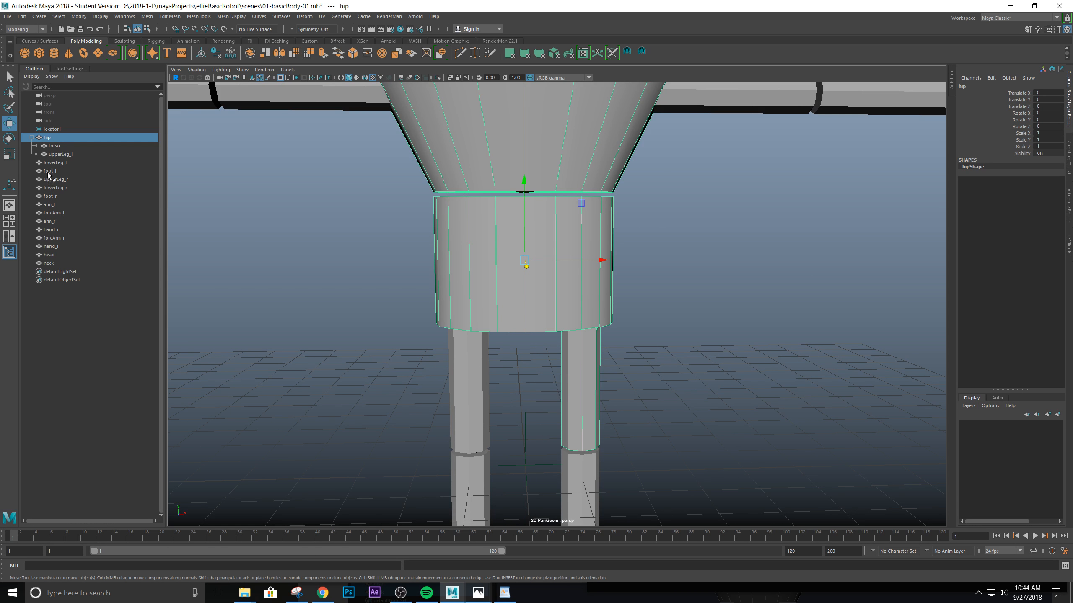
{"action": "left_click", "coordinate": [56, 162]}
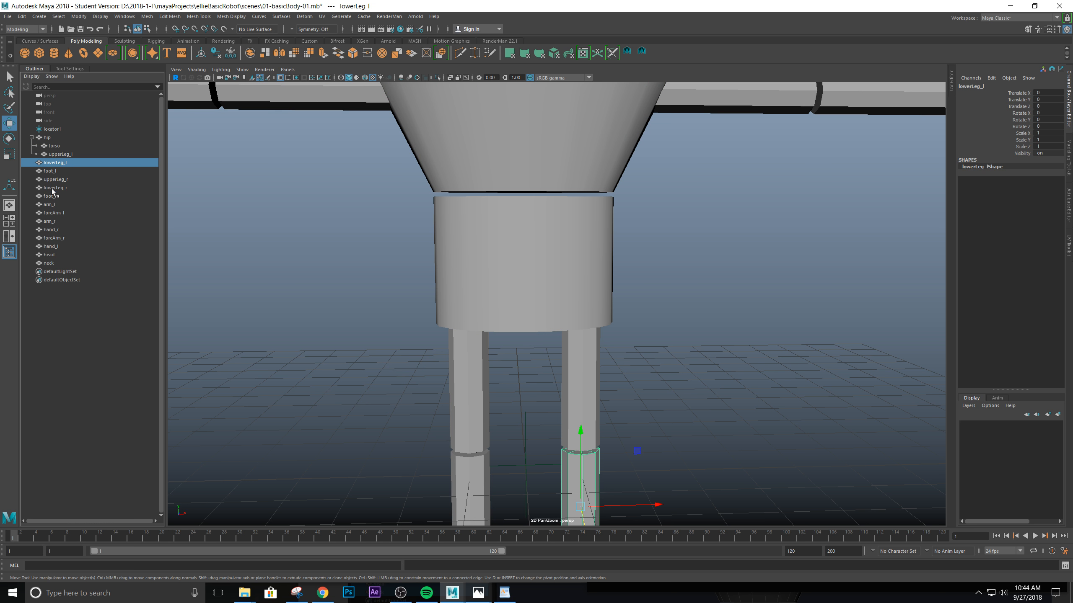
{"action": "left_click", "coordinate": [104, 180]}
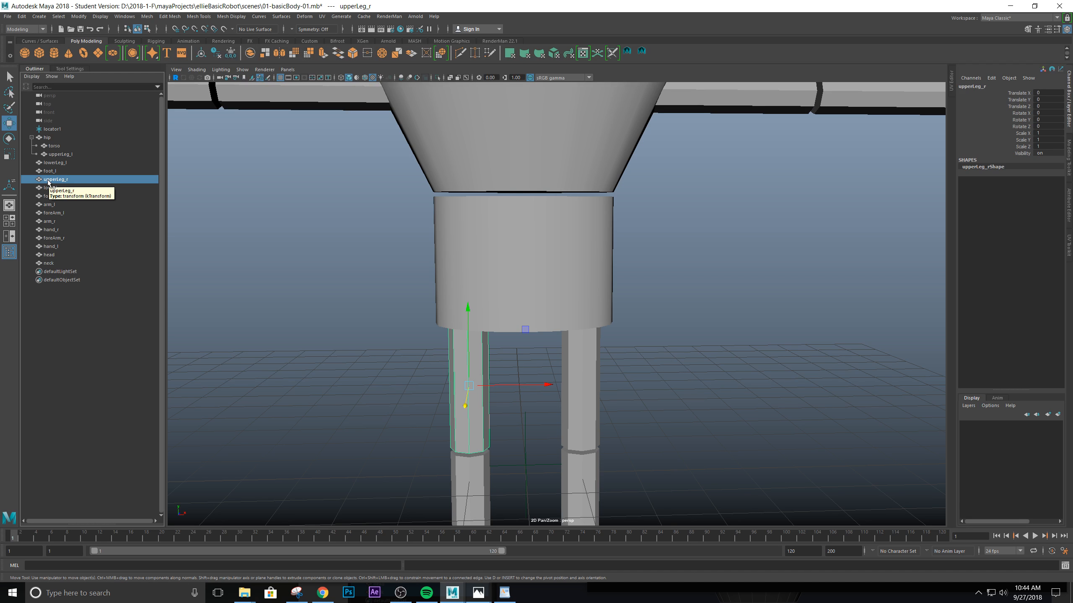
{"action": "middle_click_drag", "start_coordinate": [48, 181], "coordinate": [45, 140]}
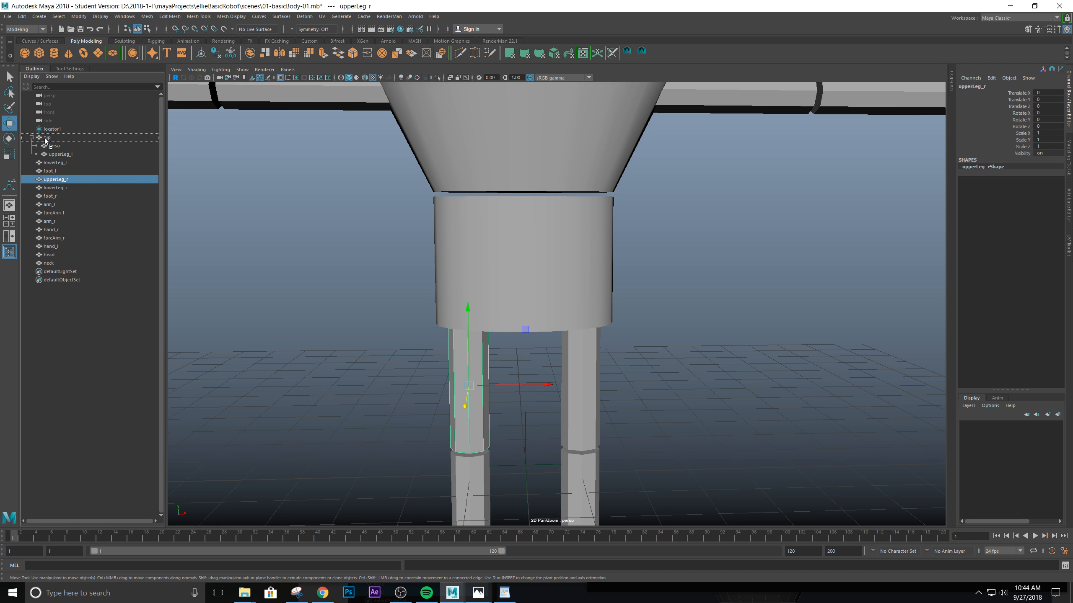
{"action": "middle_click_drag", "start_coordinate": [44, 138], "coordinate": [49, 146]}
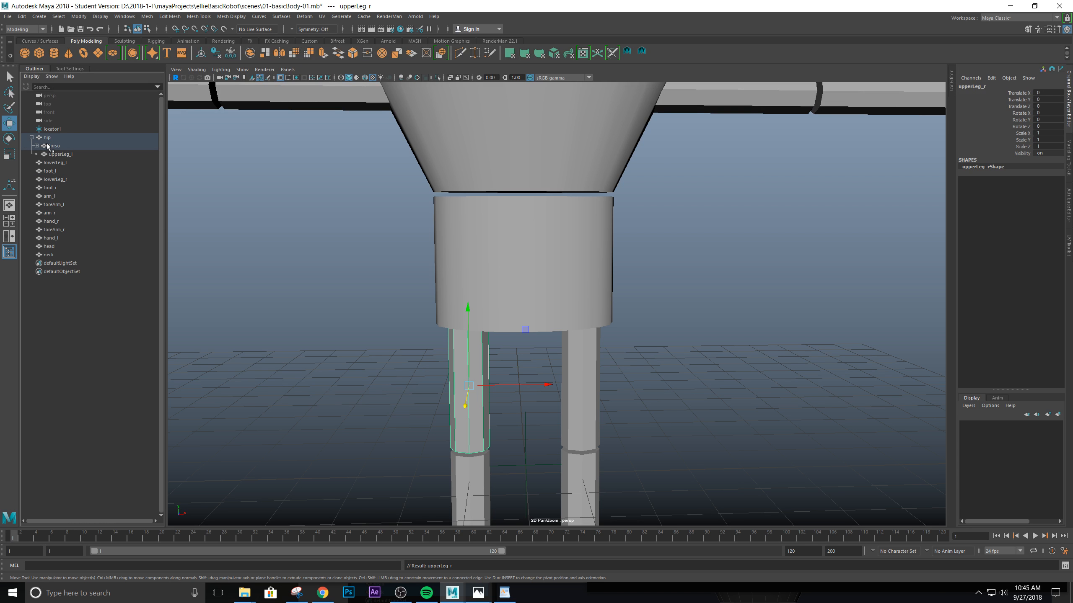
Try moving the hip about 1.7 units along Z with upperLeg_r nested under the torso, and undo the move
{"action": "scroll", "coordinate": [481, 270], "scroll_direction": "down", "scroll_amount": 3}
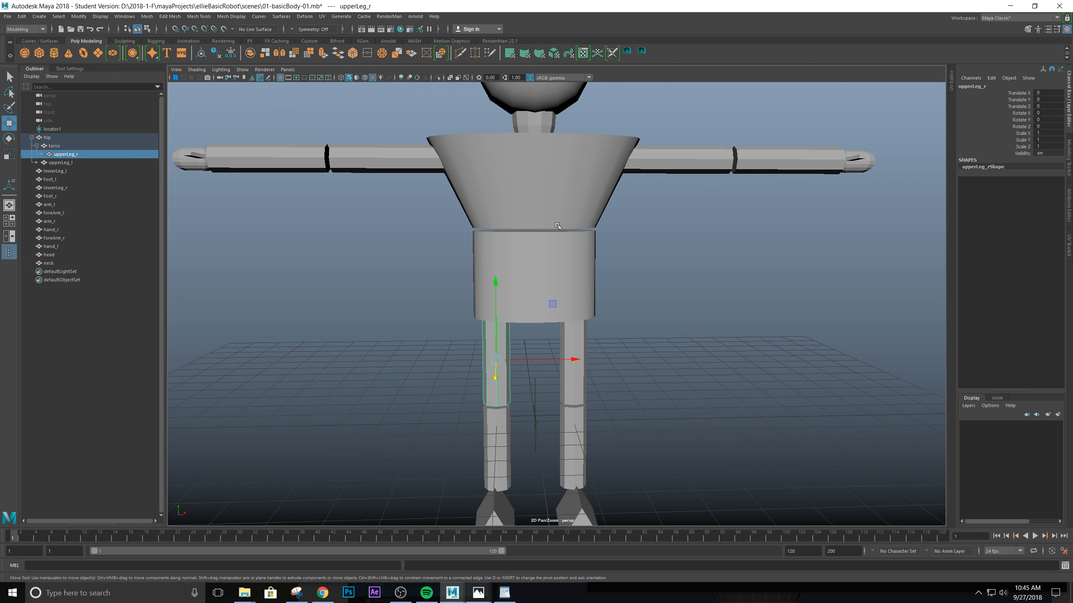
{"action": "key", "text": "Up"}
{"action": "key", "text": "Up"}
{"action": "left_click_drag", "start_coordinate": [678, 220], "coordinate": [621, 223], "text": "alt"}
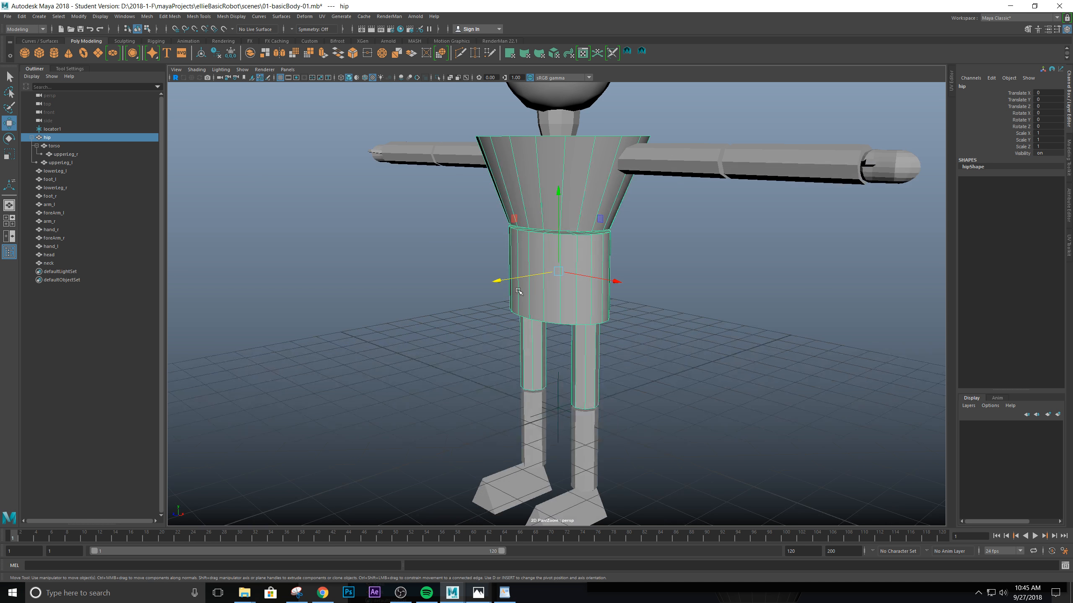
{"action": "left_click_drag", "start_coordinate": [511, 278], "coordinate": [457, 287]}
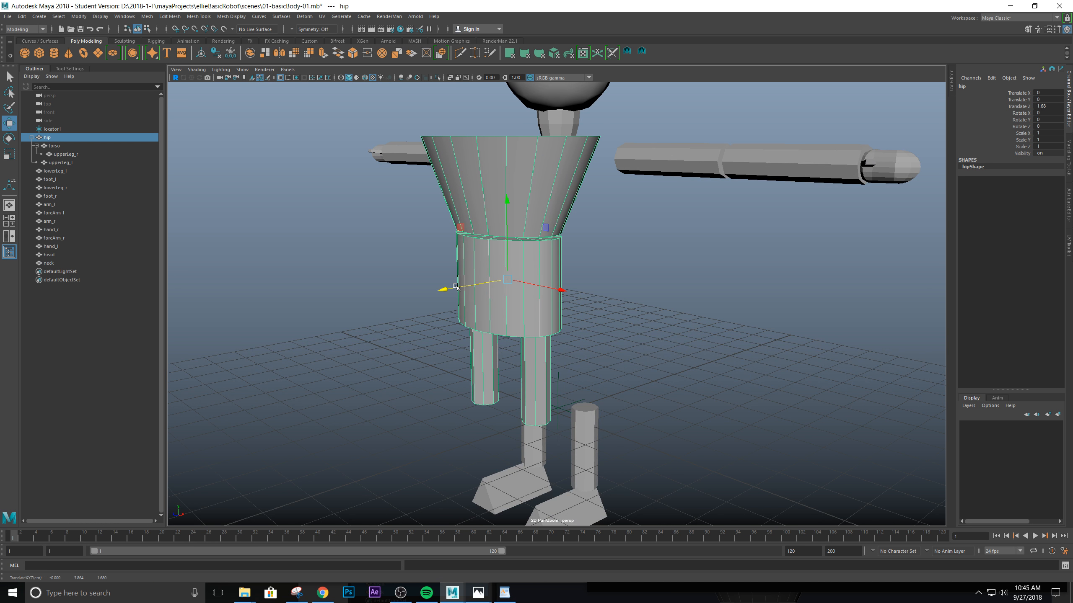
{"action": "key", "text": "ctrl+z"}
Try rotating the torso about -42.5 degrees around X to test its effect on the nested upperLeg_r, and undo the rotation
{"action": "left_click", "coordinate": [543, 170]}
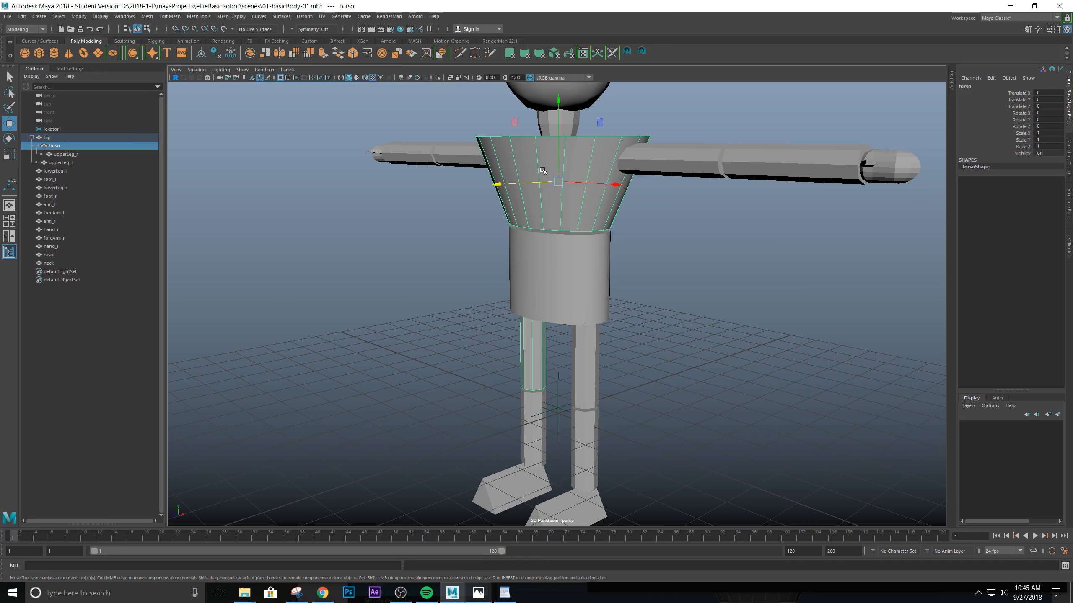
{"action": "key", "text": "e"}
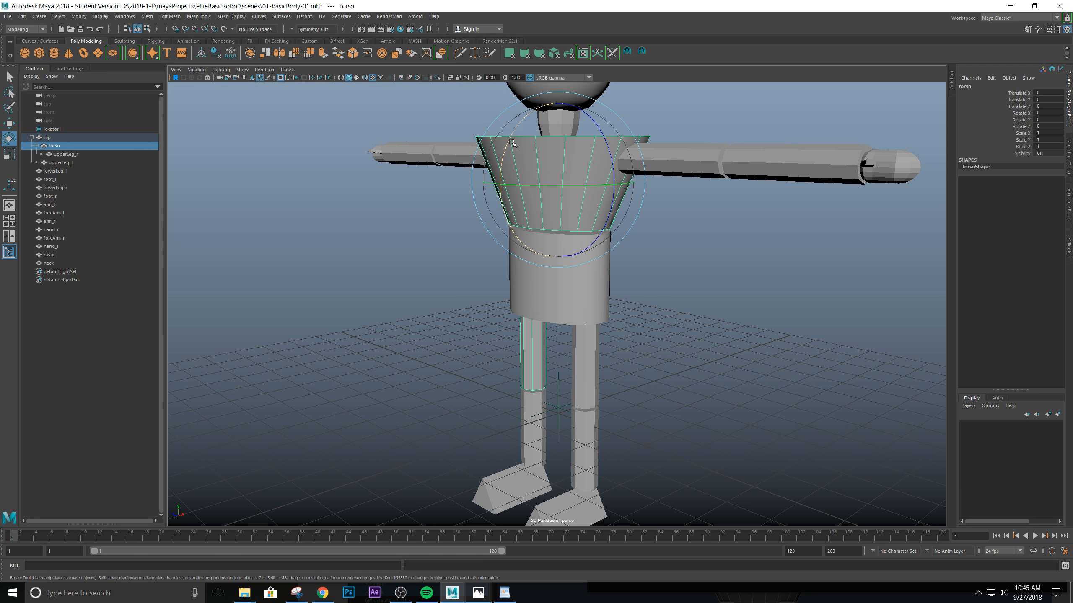
{"action": "key", "text": "w"}
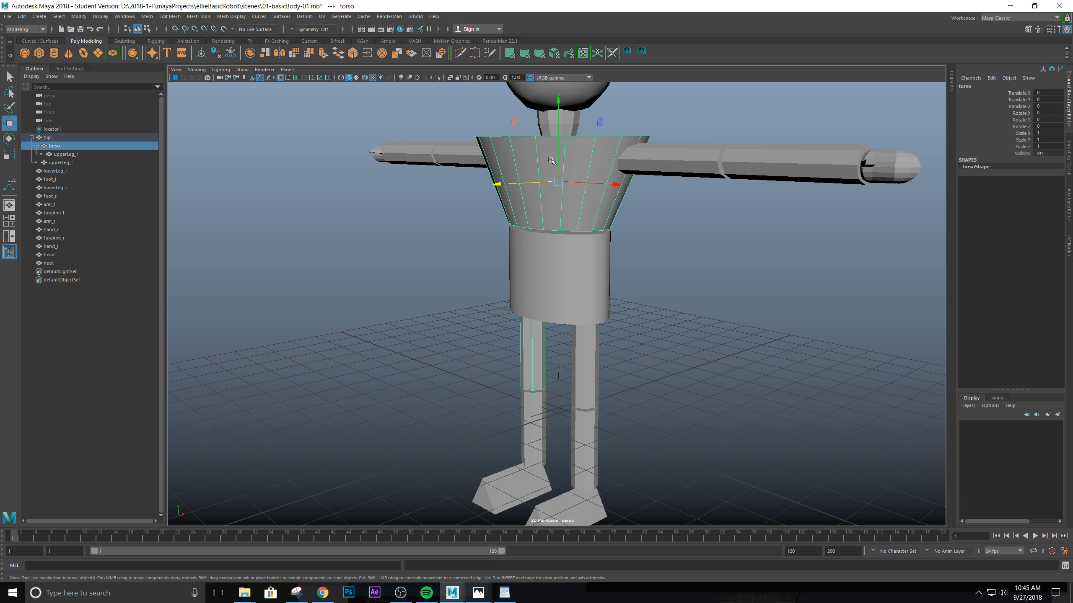
{"action": "key", "text": "e"}
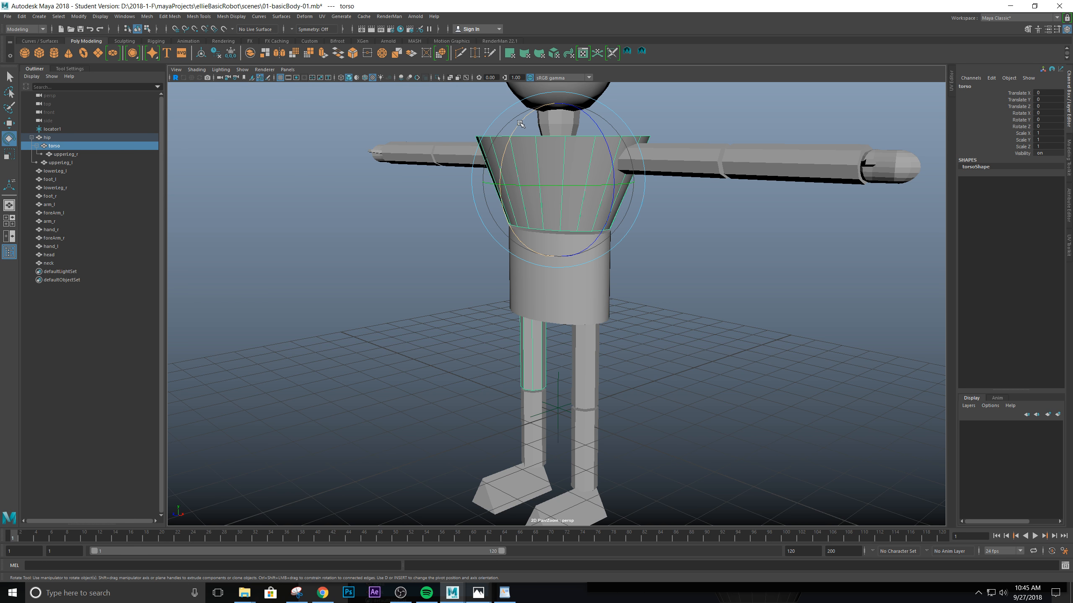
{"action": "left_click_drag", "start_coordinate": [521, 124], "coordinate": [583, 111]}
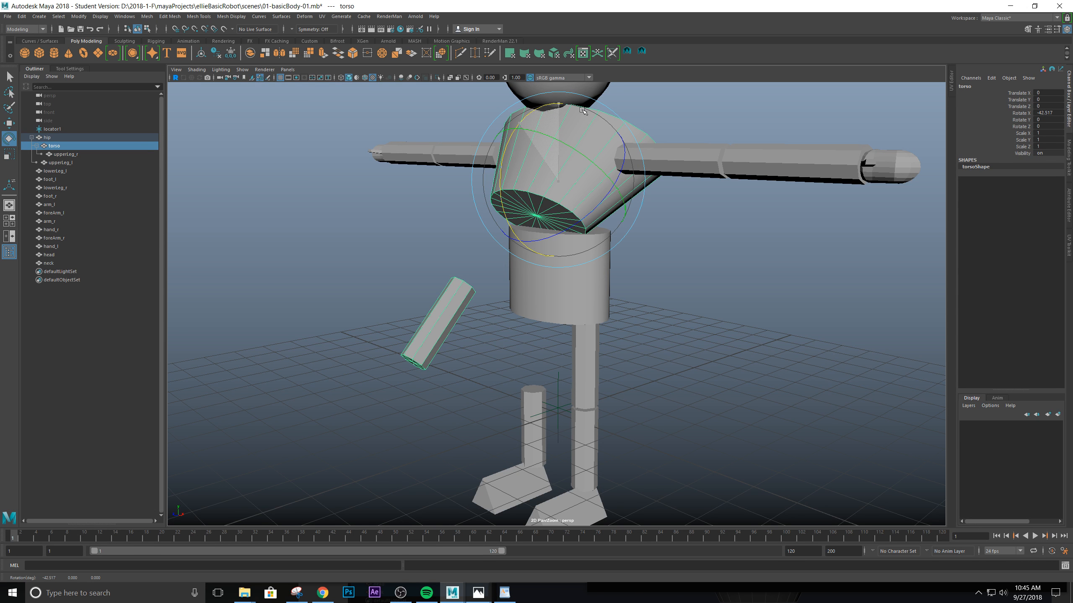
{"action": "left_click_drag", "start_coordinate": [583, 111], "coordinate": [584, 110]}
{"action": "key", "text": "ctrl+z"}
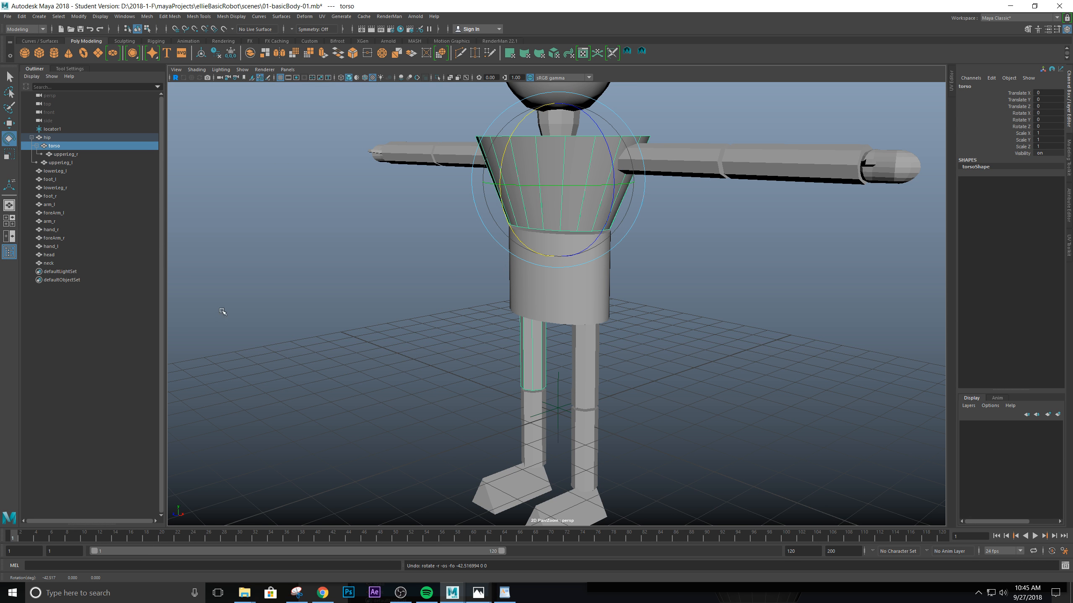
Reparent upperLeg_r from the torso to the hip, alongside upperLeg_l
{"action": "left_click", "coordinate": [61, 154]}
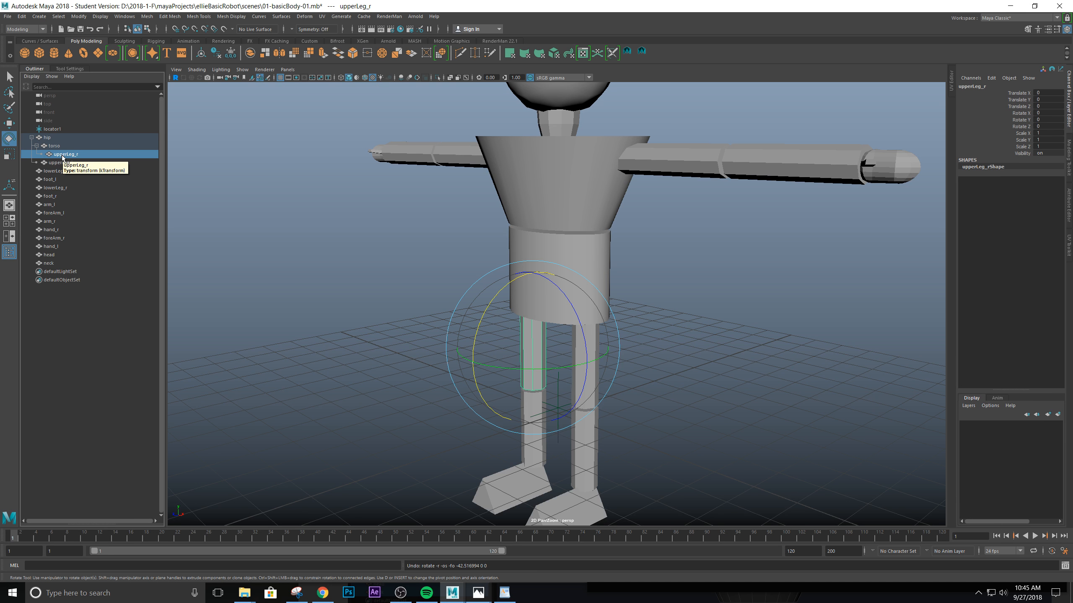
{"action": "key", "text": "ctrl+z"}
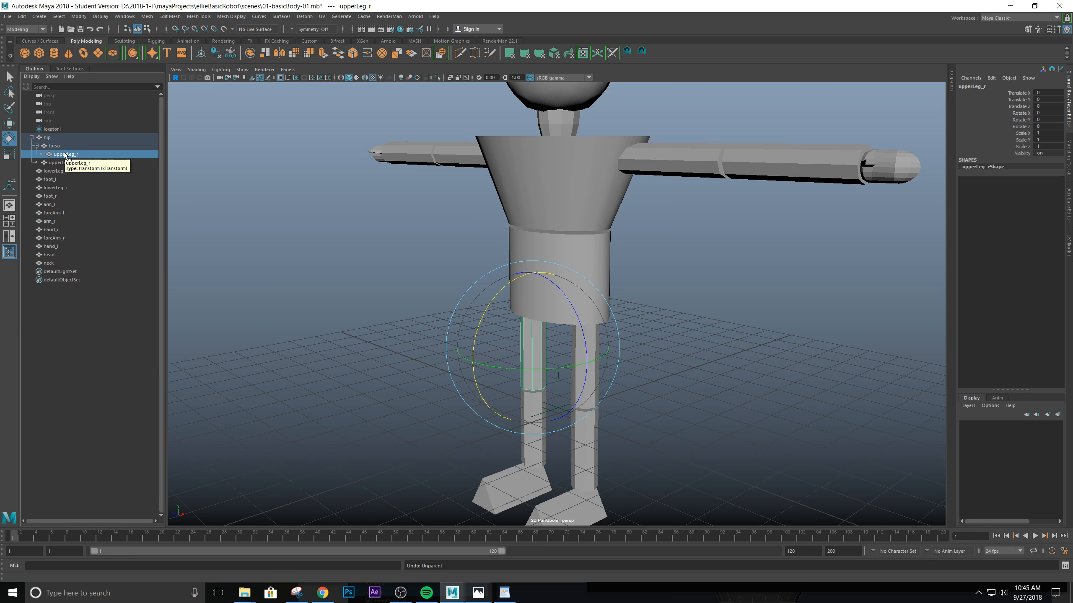
{"action": "middle_click_drag", "start_coordinate": [65, 155], "coordinate": [45, 139]}
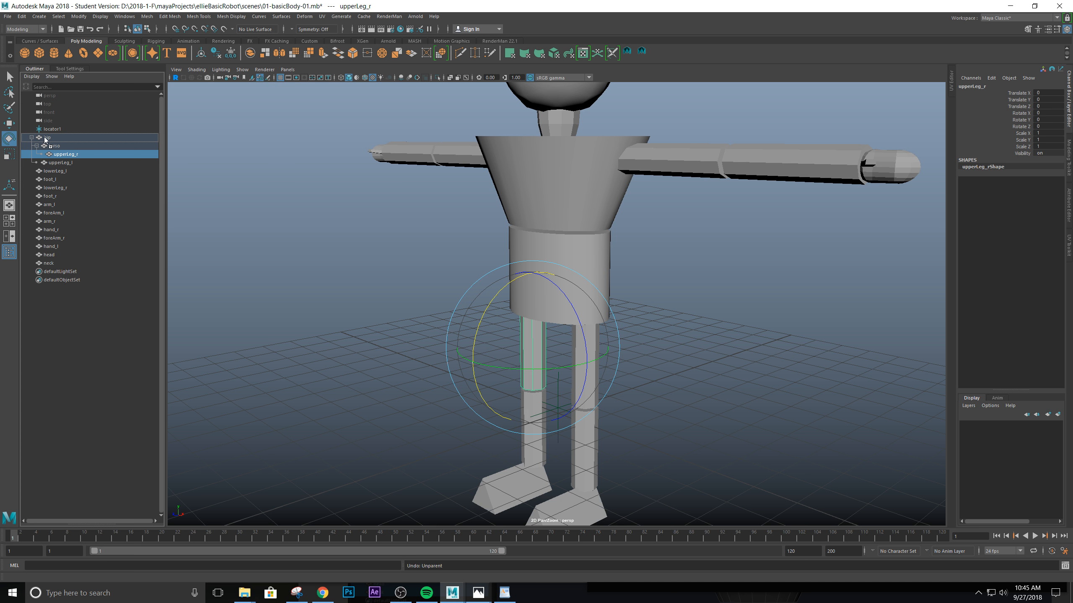
{"action": "middle_click_drag", "start_coordinate": [45, 138], "coordinate": [45, 138]}
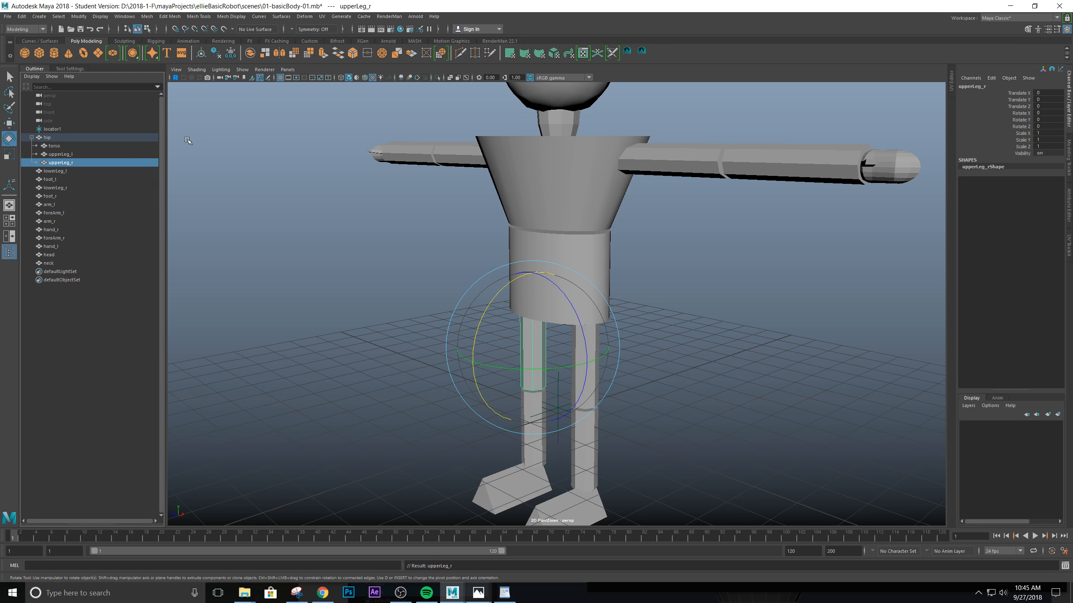
Move the hip about 3.2 units along Z to test its link with the torso and both upper legs
{"action": "left_click_drag", "start_coordinate": [646, 275], "coordinate": [647, 306], "text": "alt"}
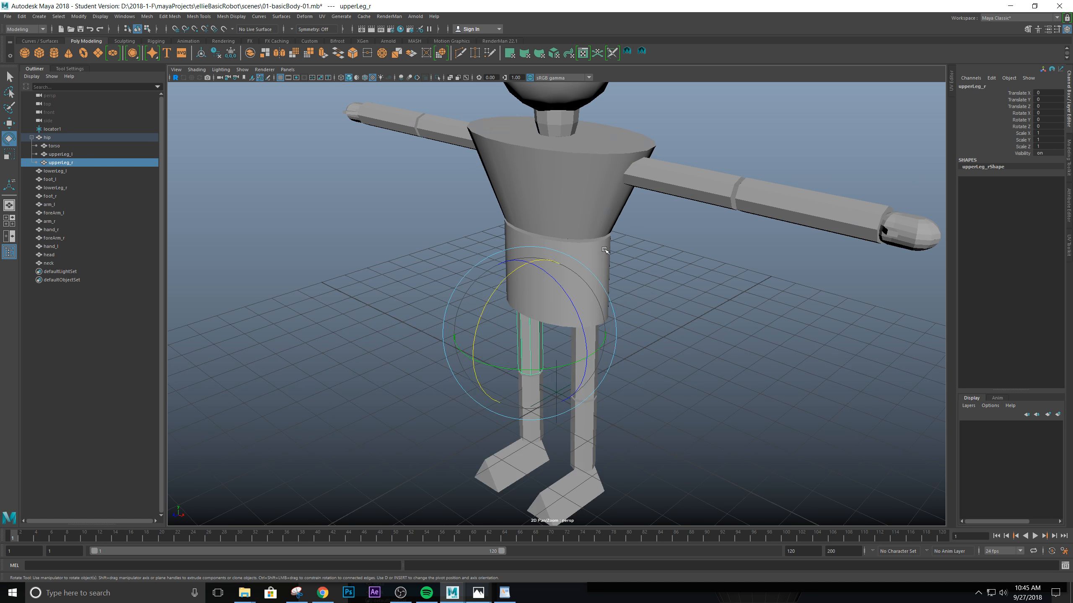
{"action": "left_click", "coordinate": [604, 249]}
{"action": "key", "text": "w"}
{"action": "scroll", "coordinate": [572, 324], "scroll_direction": "up", "scroll_amount": 2}
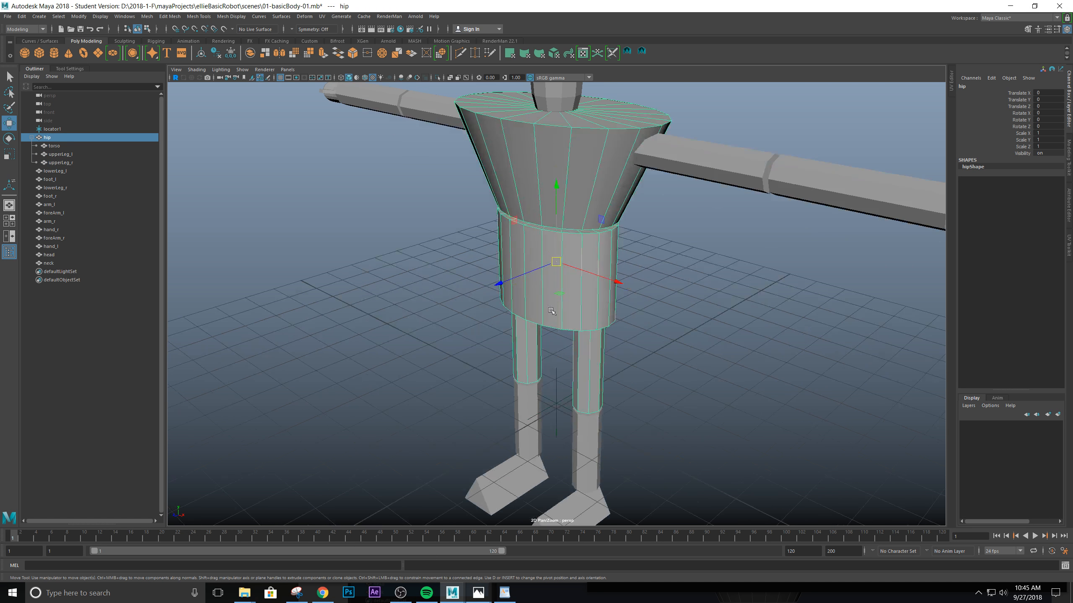
{"action": "left_click_drag", "start_coordinate": [499, 286], "coordinate": [387, 302]}
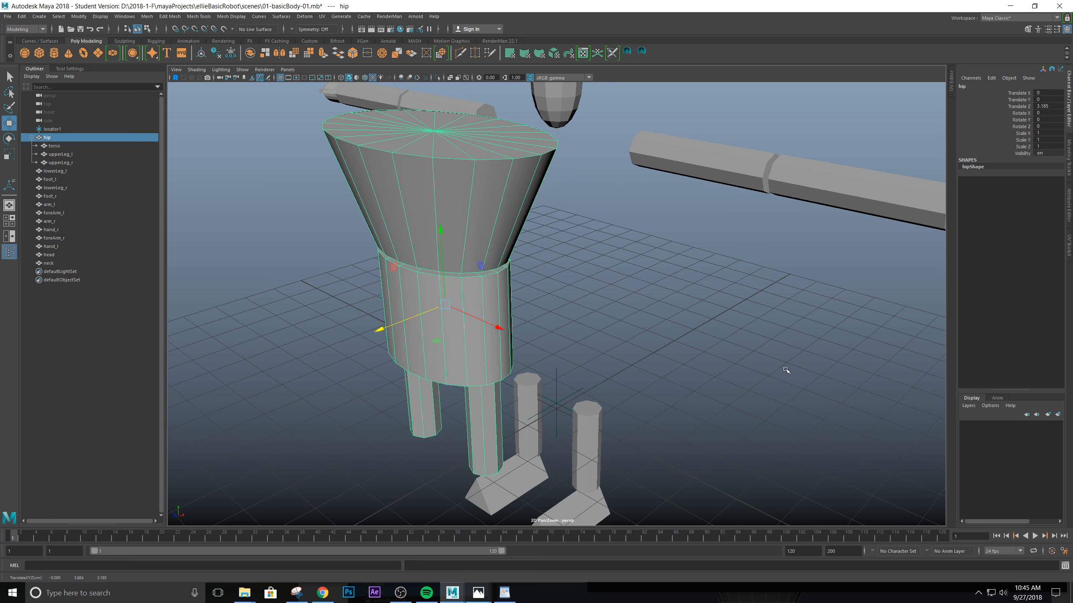
Undo the hip's move, and try raising the torso on its own before undoing that move as well
{"action": "key", "text": "ctrl+z"}
{"action": "left_click", "coordinate": [595, 164]}
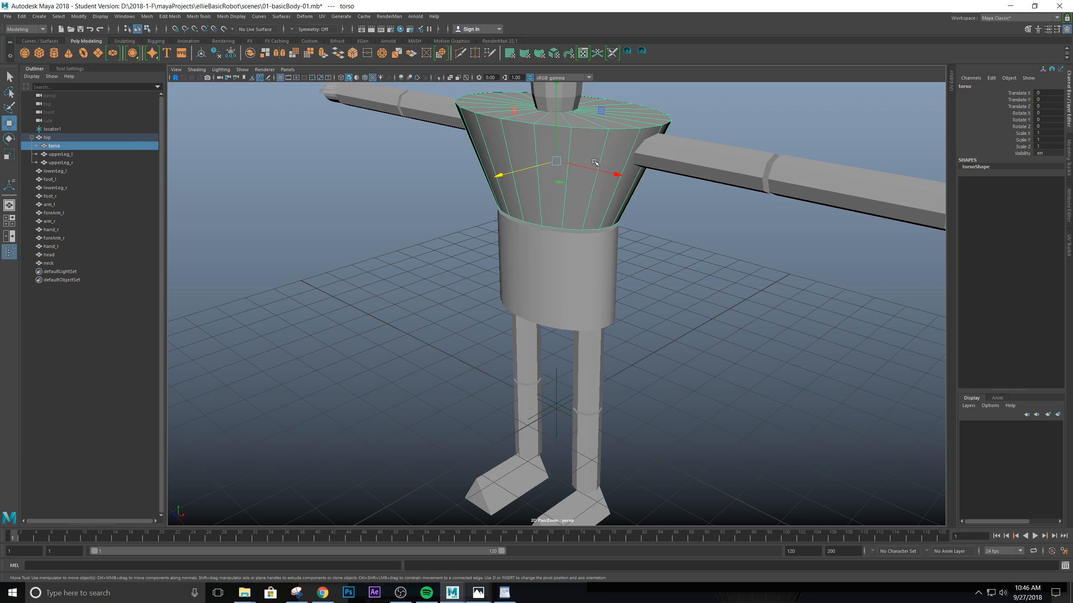
{"action": "left_click_drag", "start_coordinate": [558, 109], "coordinate": [558, 67]}
{"action": "key", "text": "ctrl+z"}
Try moving upperLeg_l independently of the hip, and undo the move
{"action": "left_click", "coordinate": [597, 361]}
{"action": "left_click_drag", "start_coordinate": [587, 300], "coordinate": [634, 304]}
{"action": "key", "text": "ctrl+z"}
Try moving upperLeg_r about -1.18 units along Y, independently of the hip, and undo the move
{"action": "scroll", "coordinate": [633, 341], "scroll_direction": "down", "scroll_amount": 3}
{"action": "scroll", "coordinate": [634, 341], "scroll_direction": "up", "scroll_amount": 4}
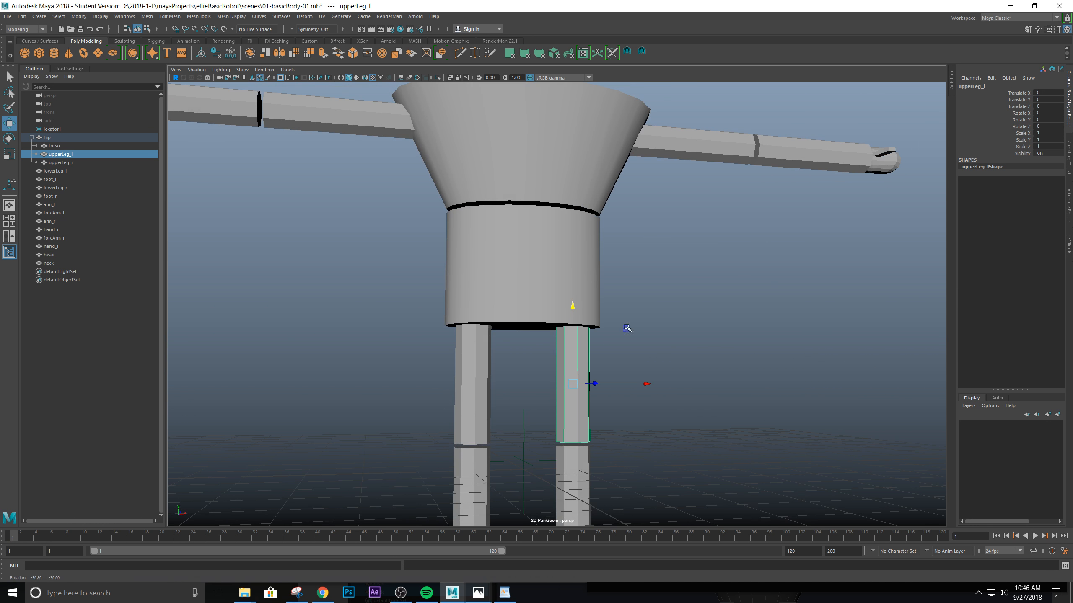
{"action": "left_click", "coordinate": [470, 388]}
{"action": "left_click_drag", "start_coordinate": [476, 305], "coordinate": [476, 364]}
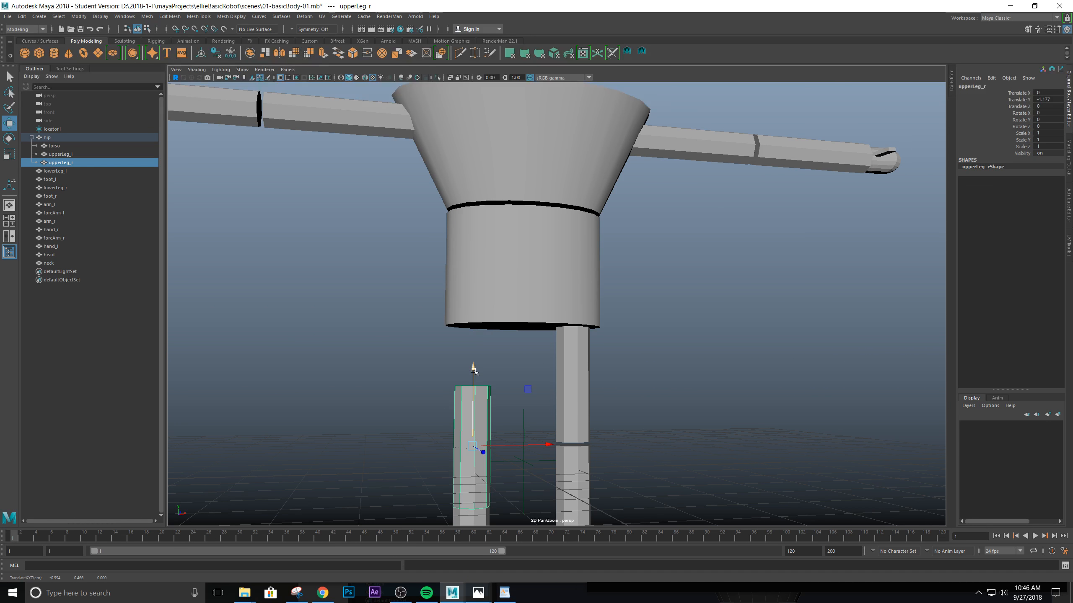
{"action": "key", "text": "ctrl+z"}
Examine the torso, hip and both legs down to the feet from several angles
{"action": "scroll", "coordinate": [750, 338], "scroll_direction": "down", "scroll_amount": 3}
{"action": "scroll", "coordinate": [750, 338], "scroll_direction": "up", "scroll_amount": 4}
{"action": "left_click_drag", "start_coordinate": [622, 254], "coordinate": [606, 256], "text": "alt"}
{"action": "middle_click_drag", "start_coordinate": [654, 190], "coordinate": [656, 252], "text": "alt"}
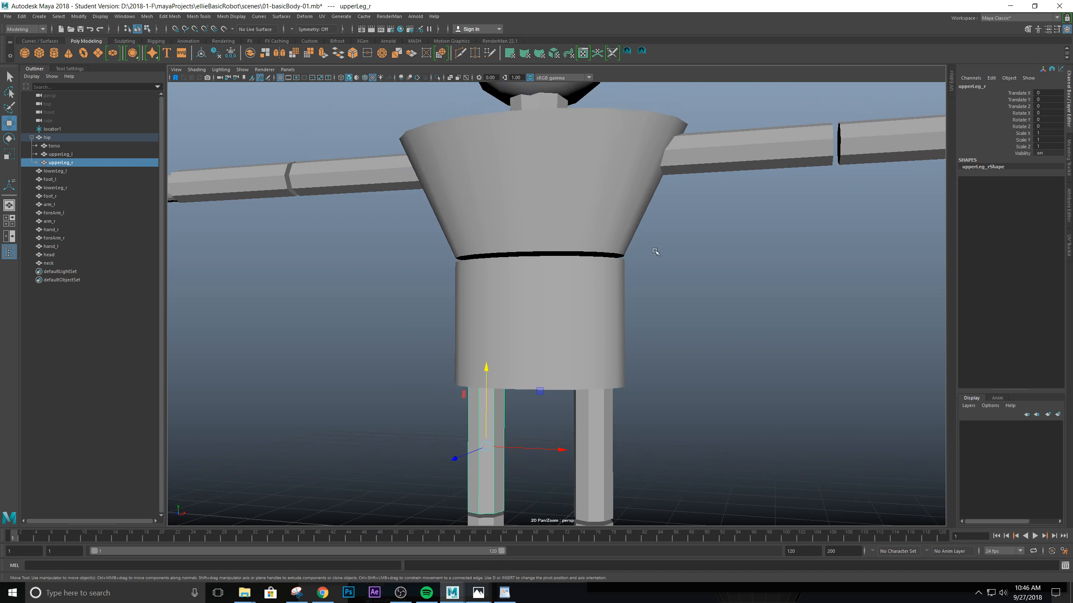
{"action": "left_click_drag", "start_coordinate": [651, 299], "coordinate": [628, 312], "text": "alt"}
{"action": "middle_click_drag", "start_coordinate": [641, 379], "coordinate": [676, 291], "text": "alt"}
{"action": "left_click_drag", "start_coordinate": [676, 292], "coordinate": [716, 254], "text": "alt"}
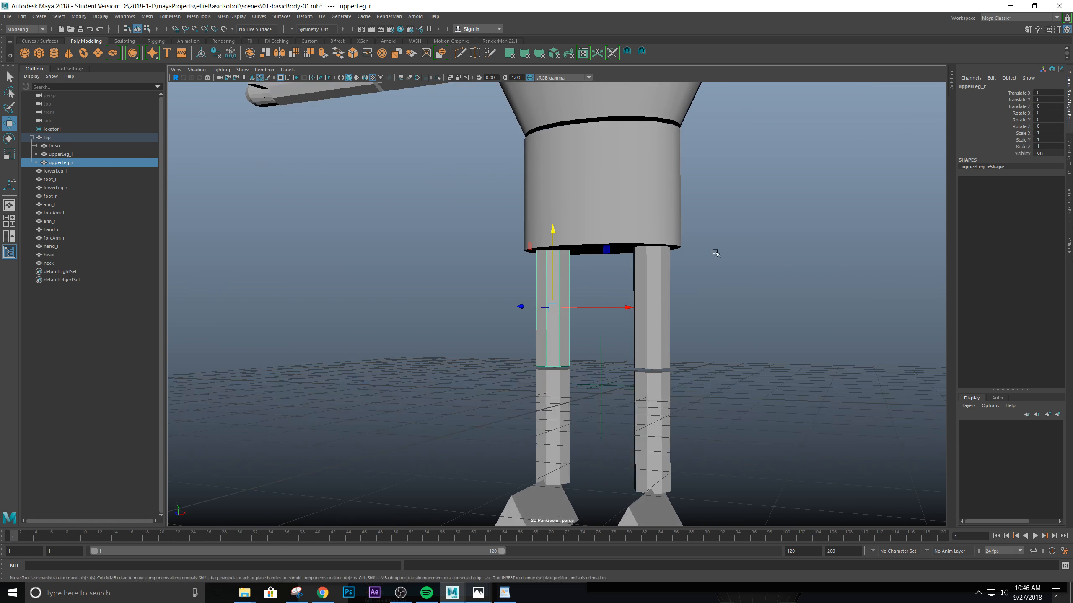
{"action": "middle_click_drag", "start_coordinate": [715, 253], "coordinate": [690, 301], "text": "alt"}
{"action": "left_click_drag", "start_coordinate": [690, 301], "coordinate": [715, 297], "text": "alt"}
{"action": "middle_click_drag", "start_coordinate": [637, 227], "coordinate": [641, 180], "text": "alt"}
{"action": "middle_click_drag", "start_coordinate": [656, 225], "coordinate": [647, 254], "text": "alt"}
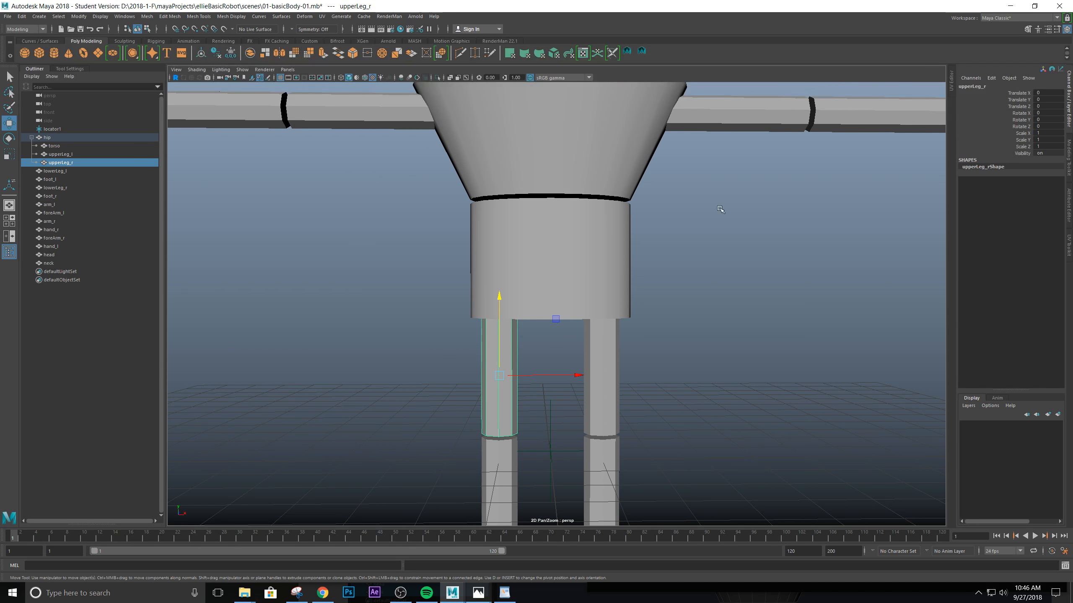
{"action": "scroll", "coordinate": [634, 346], "scroll_direction": "down", "scroll_amount": 3}
{"action": "left_click_drag", "start_coordinate": [633, 346], "coordinate": [742, 338], "text": "alt"}
{"action": "middle_click_drag", "start_coordinate": [671, 189], "coordinate": [685, 230], "text": "alt"}
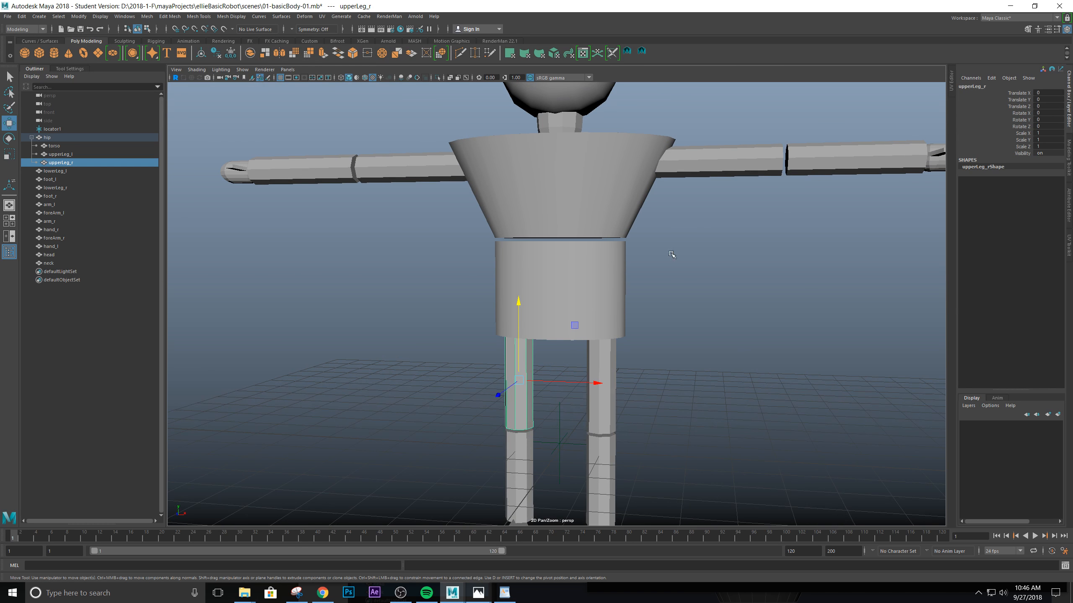
{"action": "middle_click_drag", "start_coordinate": [667, 364], "coordinate": [666, 270], "text": "alt"}
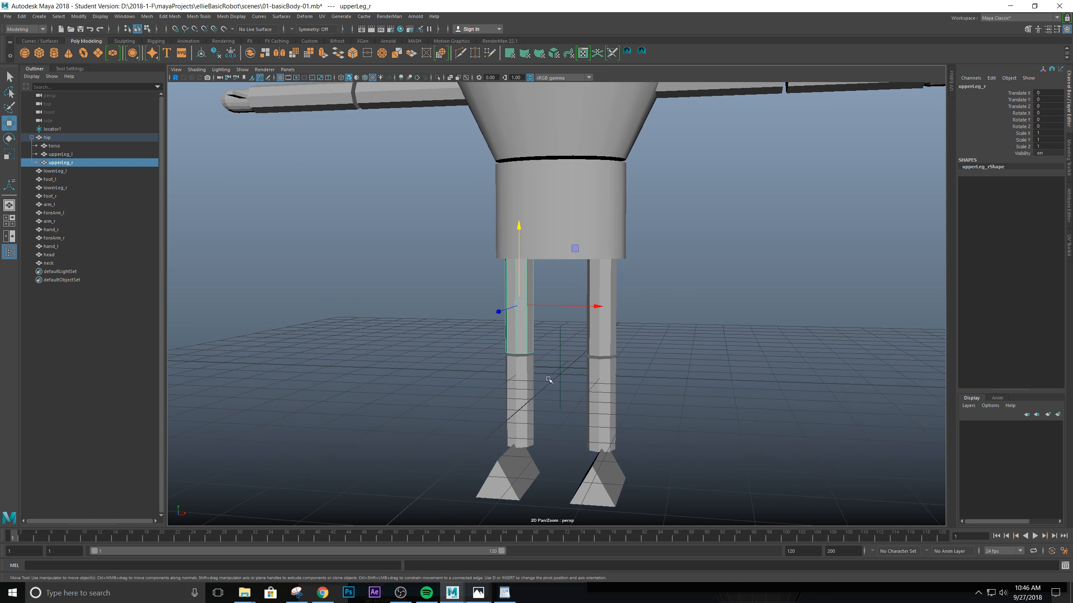
Examine lowerLeg_r, the hip and upperLeg_r by selecting each in turn to work out how the right leg should be linked
{"action": "left_click", "coordinate": [527, 372]}
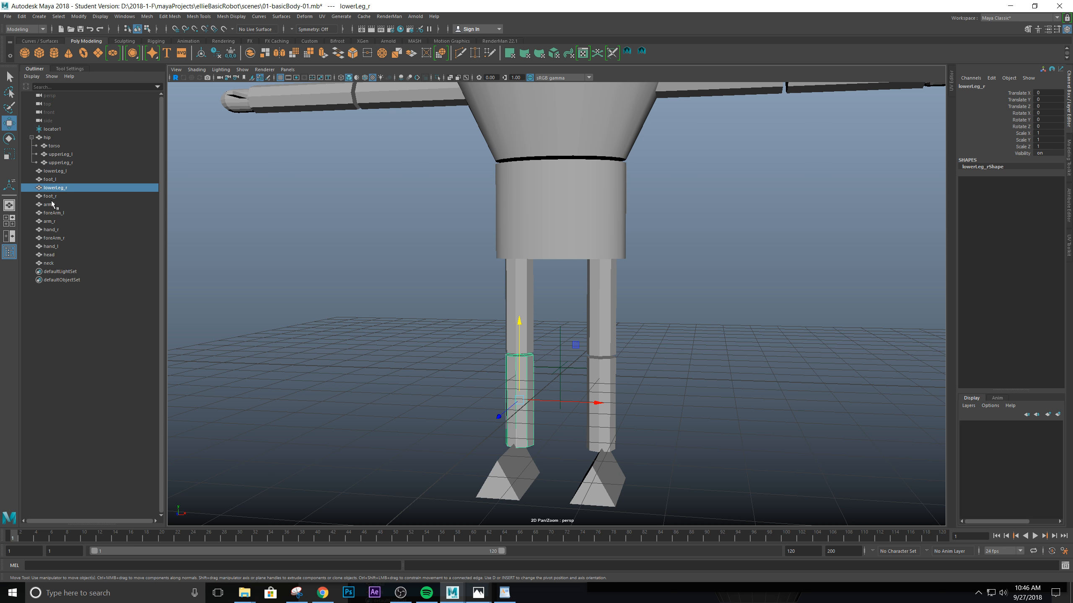
{"action": "scroll", "coordinate": [528, 292], "scroll_direction": "down", "scroll_amount": 2}
{"action": "scroll", "coordinate": [547, 295], "scroll_direction": "up", "scroll_amount": 4}
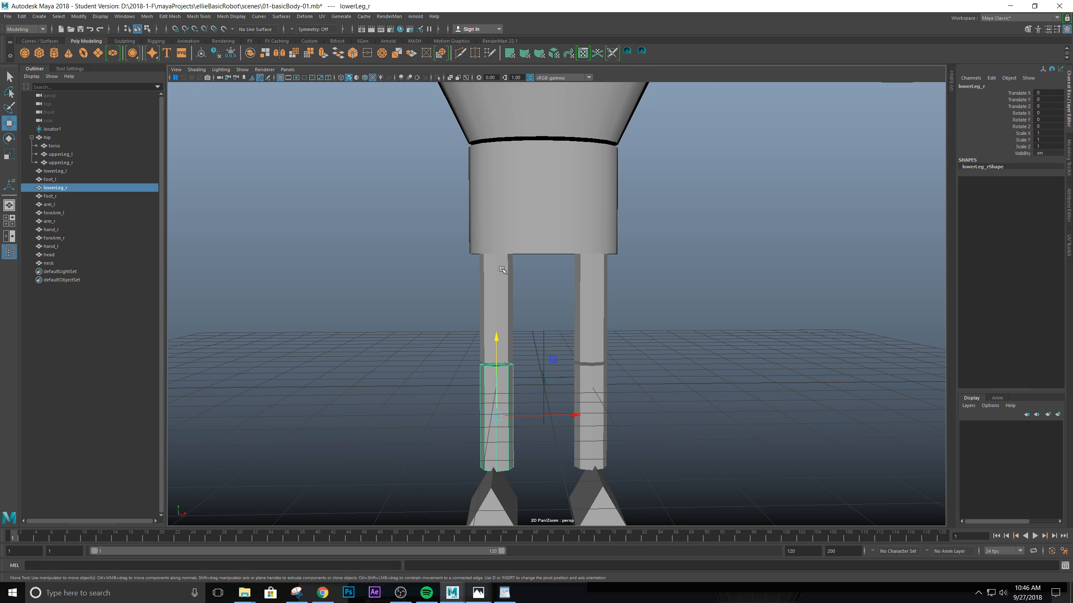
{"action": "scroll", "coordinate": [389, 284], "scroll_direction": "down", "scroll_amount": 2}
{"action": "scroll", "coordinate": [507, 298], "scroll_direction": "up", "scroll_amount": 2}
{"action": "left_click_drag", "start_coordinate": [620, 288], "coordinate": [269, 230], "text": "alt"}
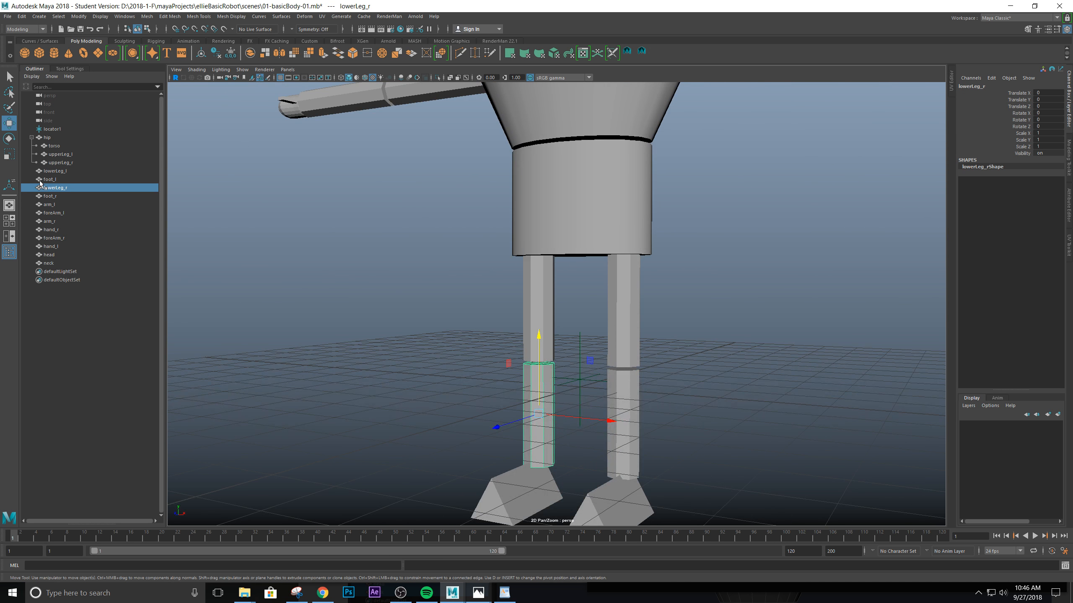
{"action": "scroll", "coordinate": [507, 271], "scroll_direction": "down", "scroll_amount": 2}
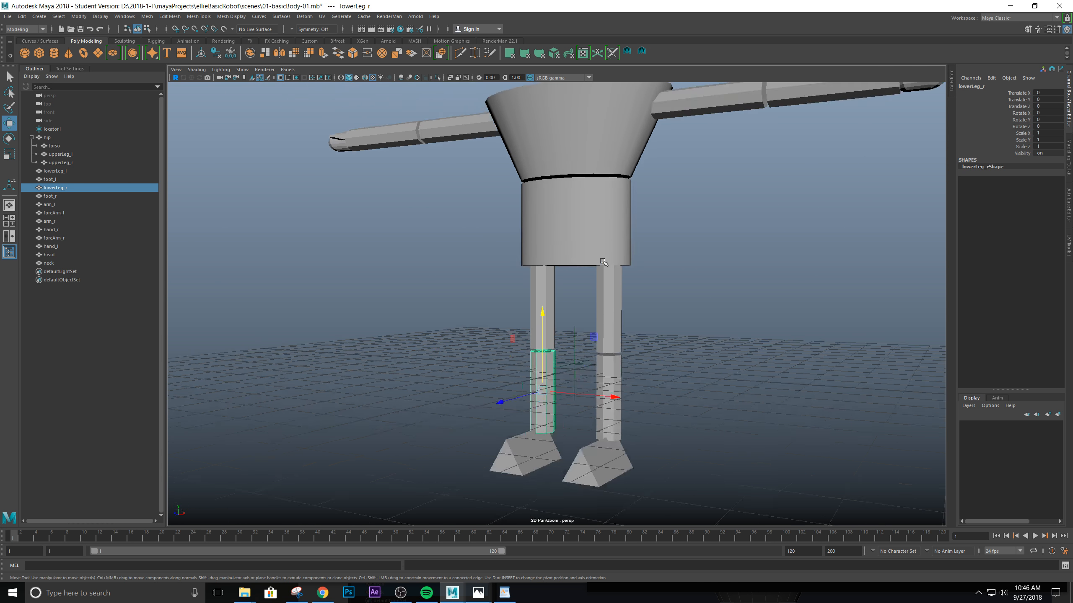
{"action": "scroll", "coordinate": [523, 266], "scroll_direction": "up", "scroll_amount": 3}
{"action": "left_click_drag", "start_coordinate": [523, 266], "coordinate": [529, 344], "text": "alt"}
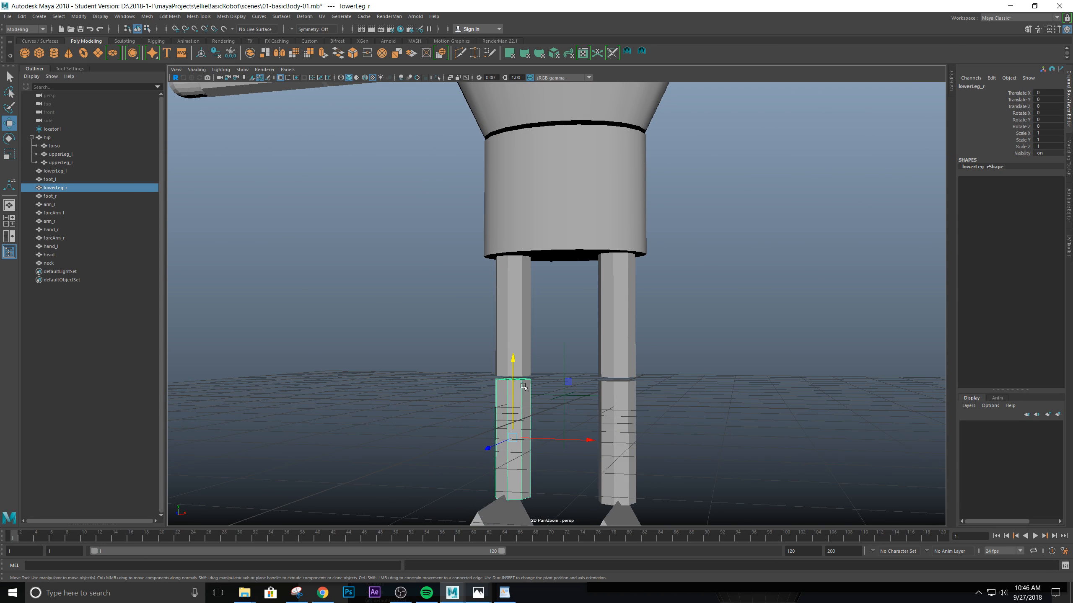
{"action": "left_click", "coordinate": [560, 219]}
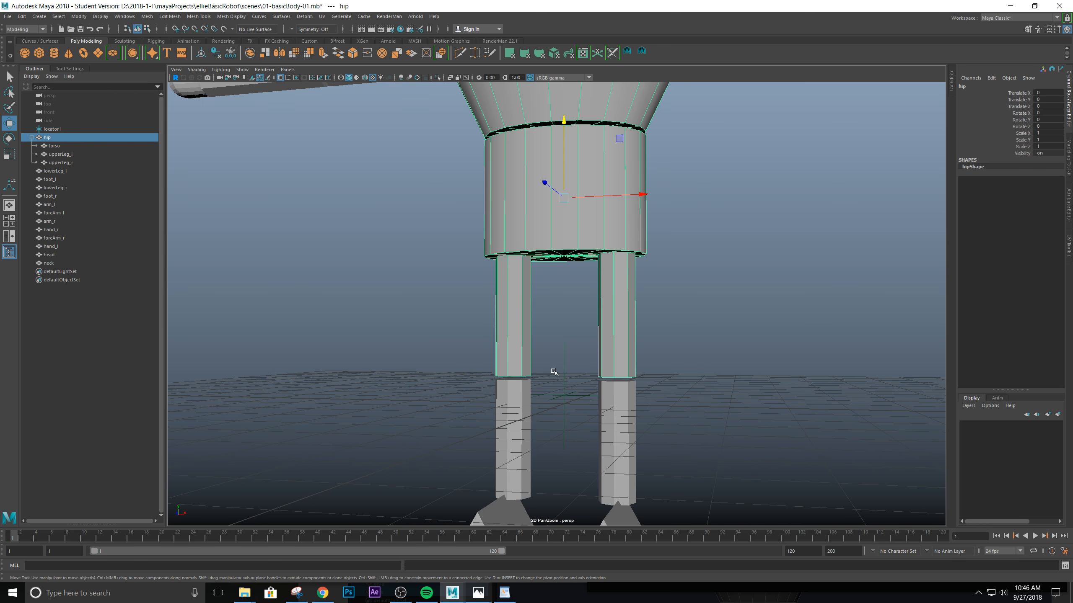
{"action": "scroll", "coordinate": [554, 372], "scroll_direction": "down", "scroll_amount": 1}
{"action": "left_click", "coordinate": [518, 320]}
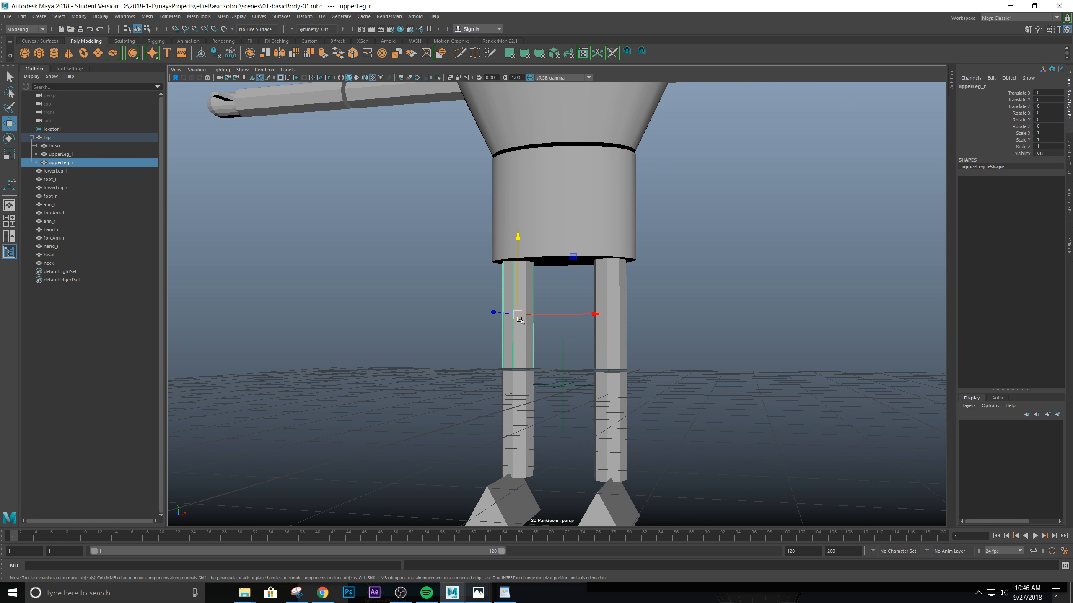
{"action": "left_click_drag", "start_coordinate": [586, 364], "coordinate": [542, 297], "text": "alt"}
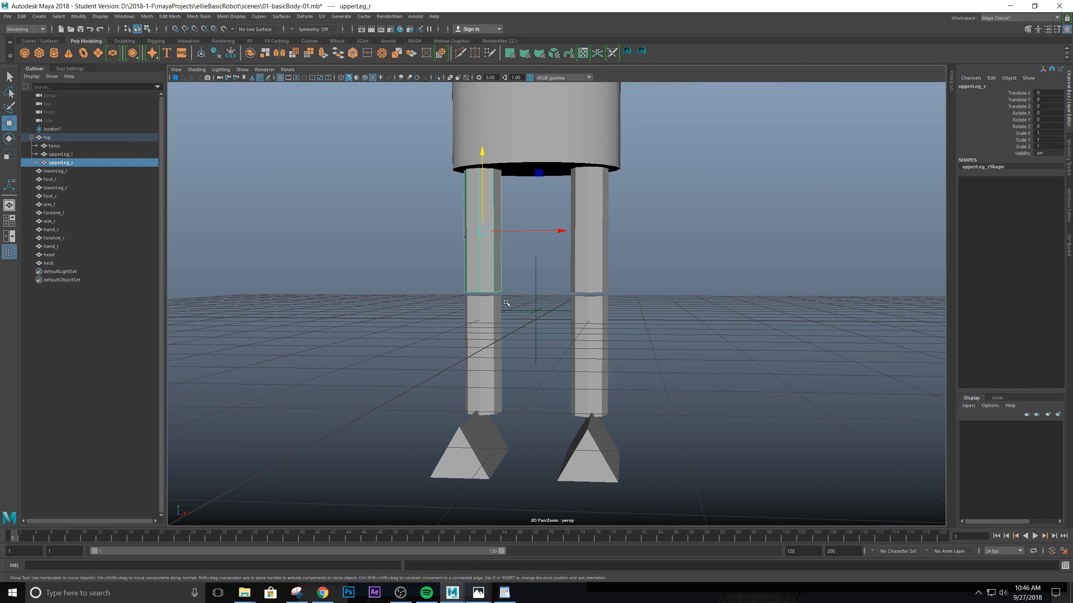
Parent lowerLeg_r to upperLeg_r and expand upperLeg_r in the hierarchy
{"action": "left_click", "coordinate": [55, 187]}
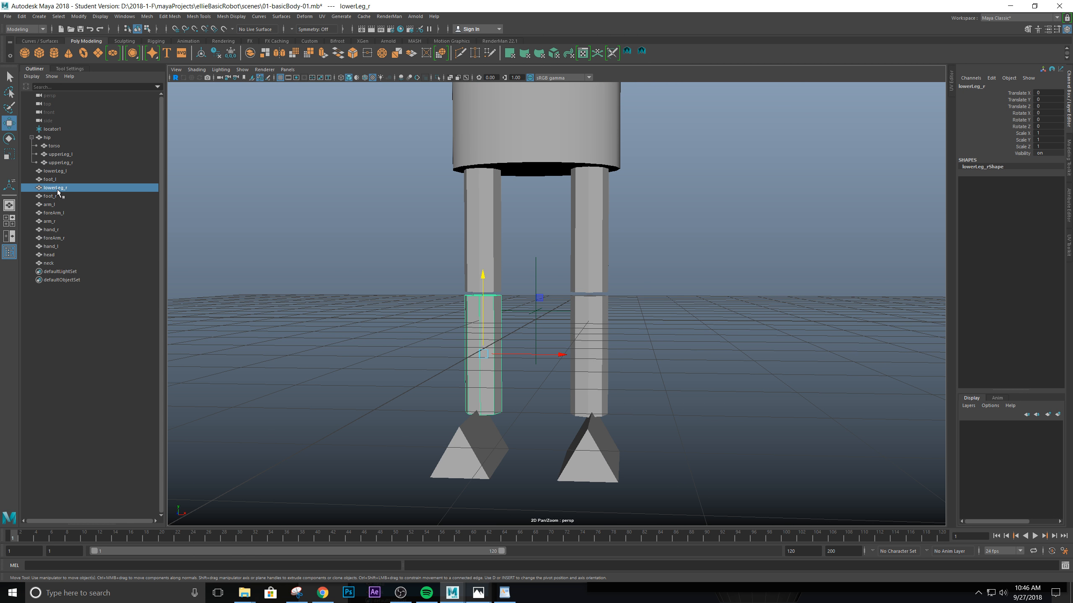
{"action": "middle_click_drag", "start_coordinate": [57, 193], "coordinate": [61, 165]}
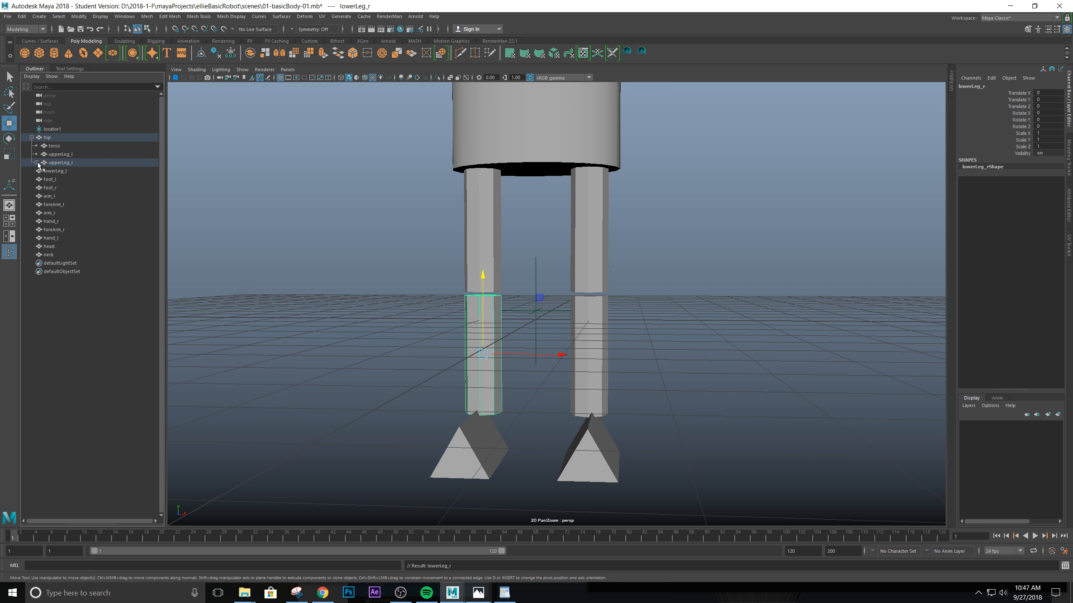
{"action": "left_click", "coordinate": [37, 163]}
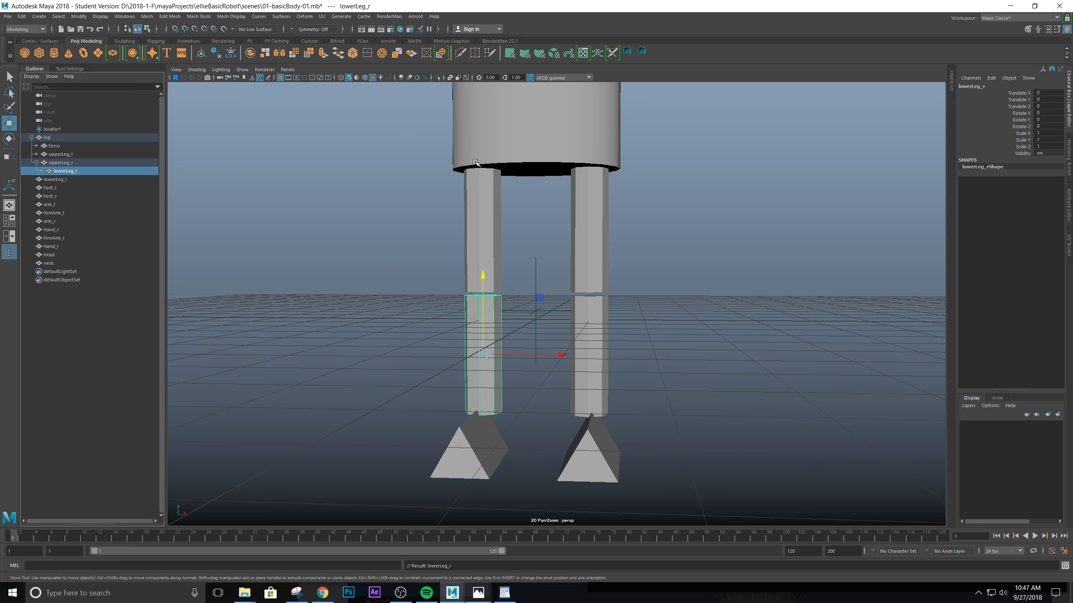
Try moving the hip about 2.3 units along Z with lowerLeg_r nested under upperLeg_r, and undo the move
{"action": "left_click", "coordinate": [498, 147]}
{"action": "left_click_drag", "start_coordinate": [599, 100], "coordinate": [551, 120], "text": "alt"}
{"action": "middle_click_drag", "start_coordinate": [551, 120], "coordinate": [548, 229], "text": "alt"}
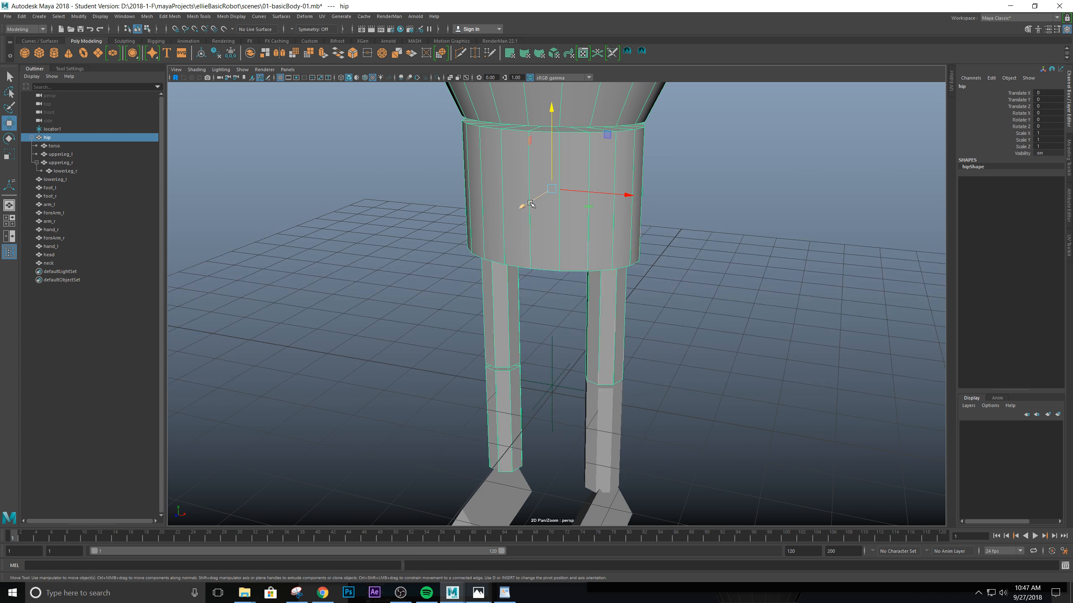
{"action": "left_click_drag", "start_coordinate": [530, 204], "coordinate": [460, 248]}
{"action": "key", "text": "ctrl+z"}
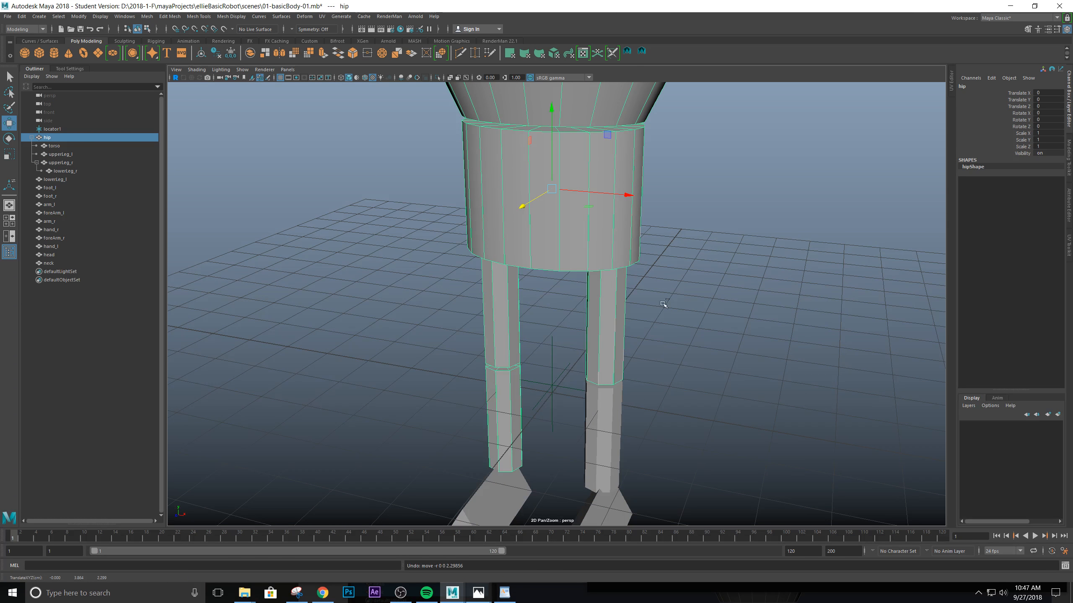
Try moving upperLeg_r about 2.15 units along Z to test its link with lowerLeg_r, and undo the move
{"action": "left_click_drag", "start_coordinate": [619, 297], "coordinate": [549, 318], "text": "alt"}
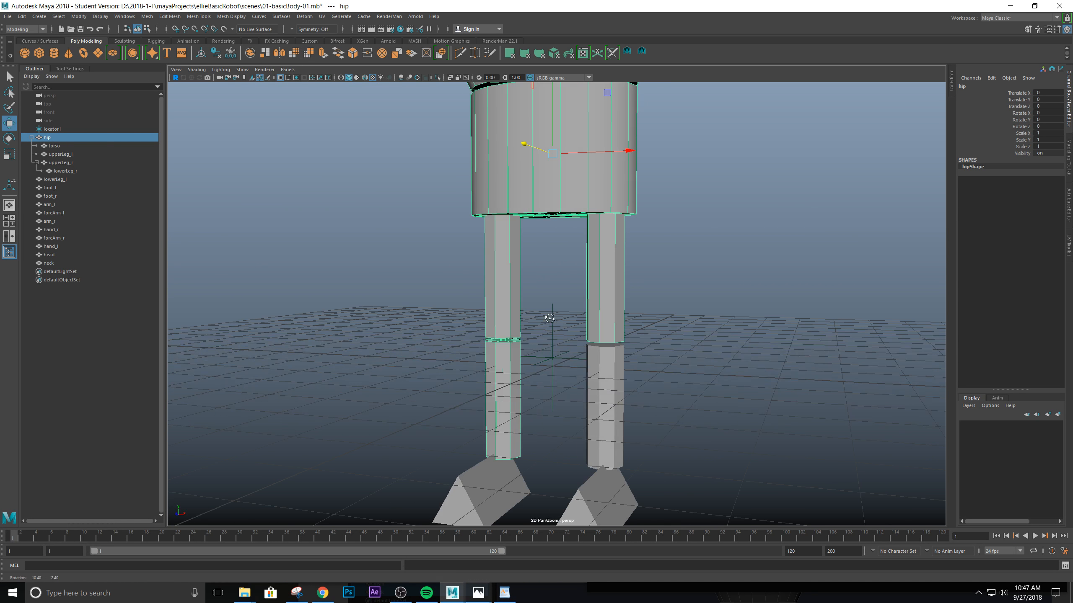
{"action": "left_click", "coordinate": [512, 246]}
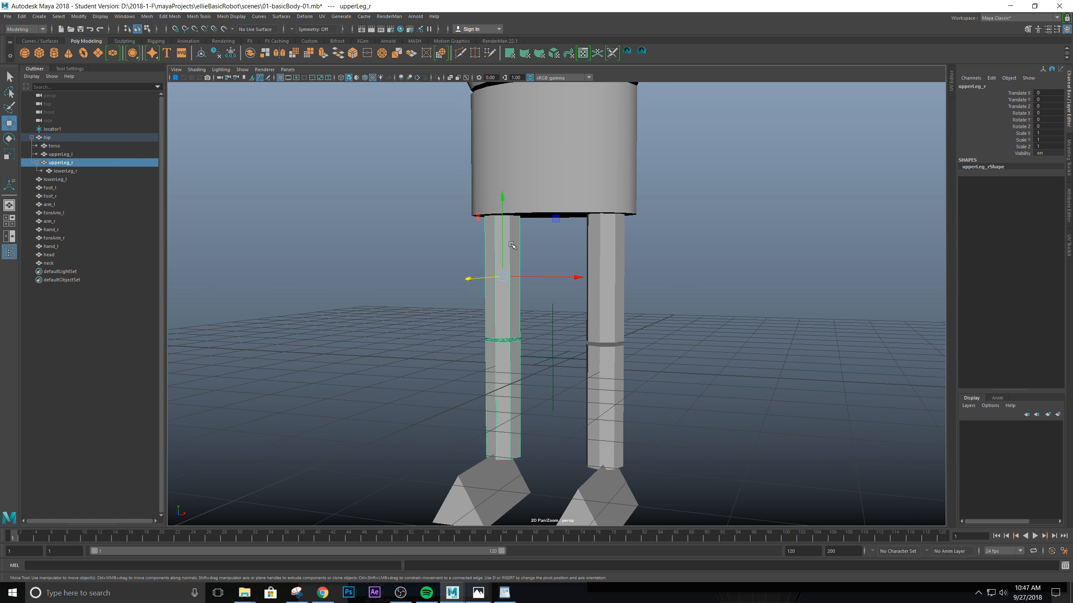
{"action": "left_click_drag", "start_coordinate": [475, 280], "coordinate": [415, 293]}
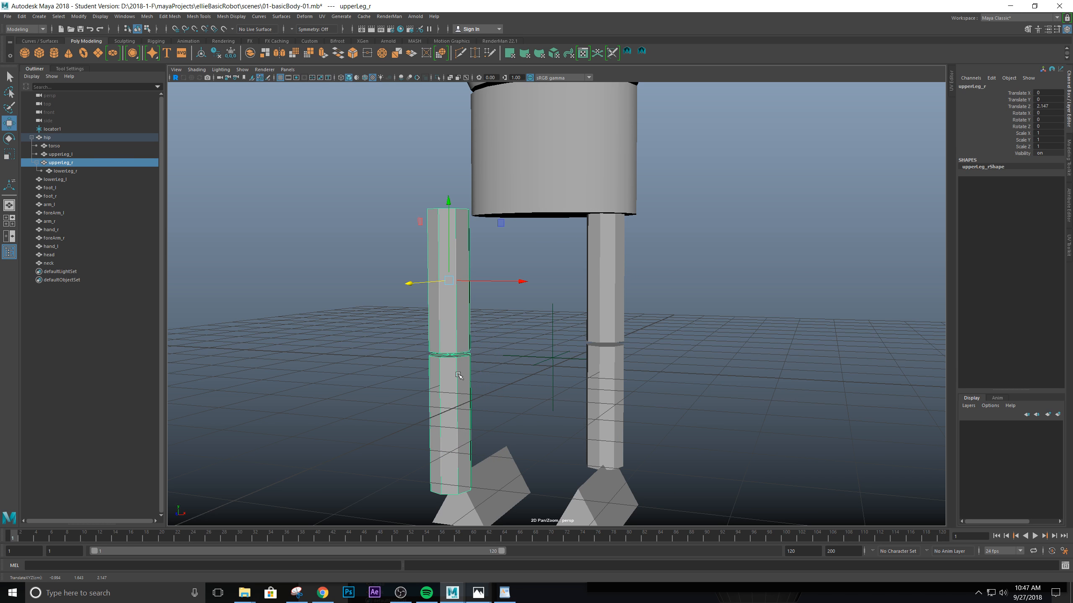
{"action": "key", "text": "ctrl+z"}
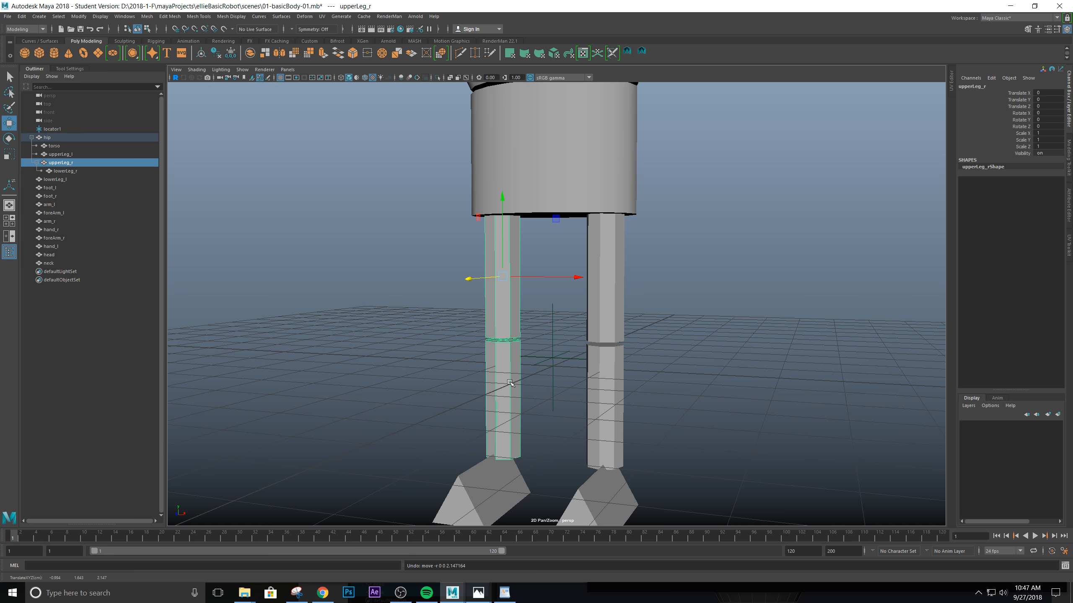
Try rotating lowerLeg_r about 55.3 degrees around X on its own, and undo the rotation
{"action": "left_click", "coordinate": [509, 382]}
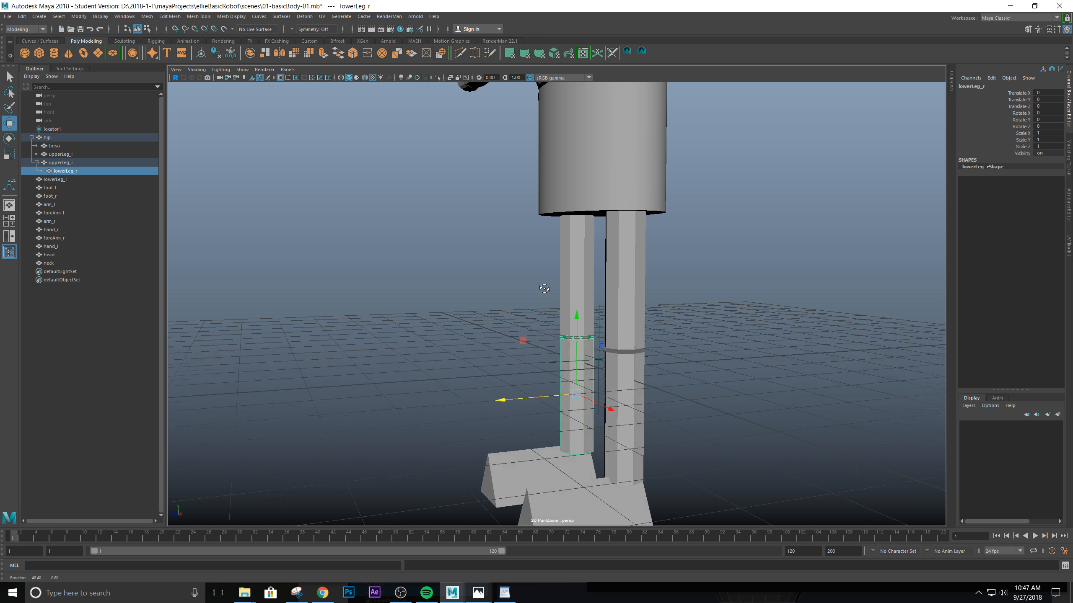
{"action": "left_click_drag", "start_coordinate": [611, 310], "coordinate": [576, 311], "text": "alt"}
{"action": "key", "text": "e"}
{"action": "left_click_drag", "start_coordinate": [535, 355], "coordinate": [502, 404]}
{"action": "key", "text": "ctrl+z"}
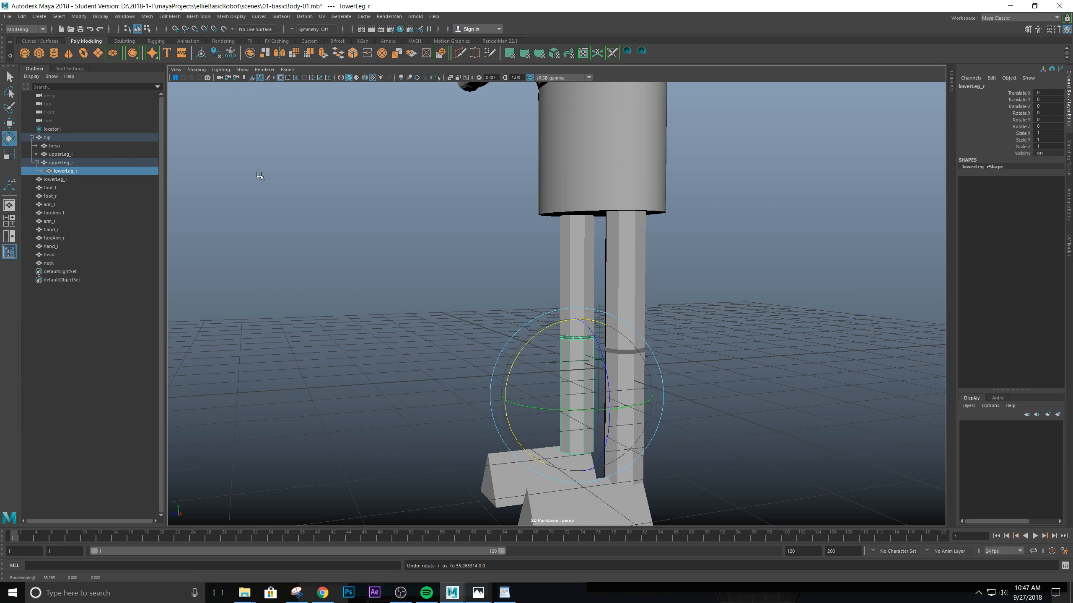
Reparent lowerLeg_r from upperLeg_r directly to the hip
{"action": "left_click_drag", "start_coordinate": [562, 328], "coordinate": [570, 329], "text": "alt"}
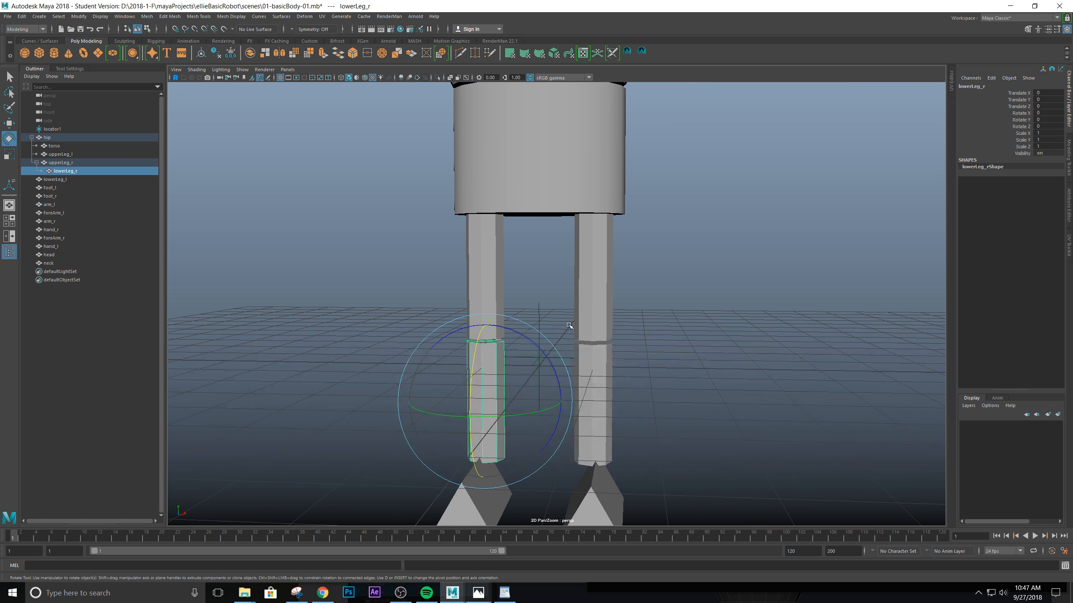
{"action": "middle_click_drag", "start_coordinate": [569, 329], "coordinate": [590, 342], "text": "alt"}
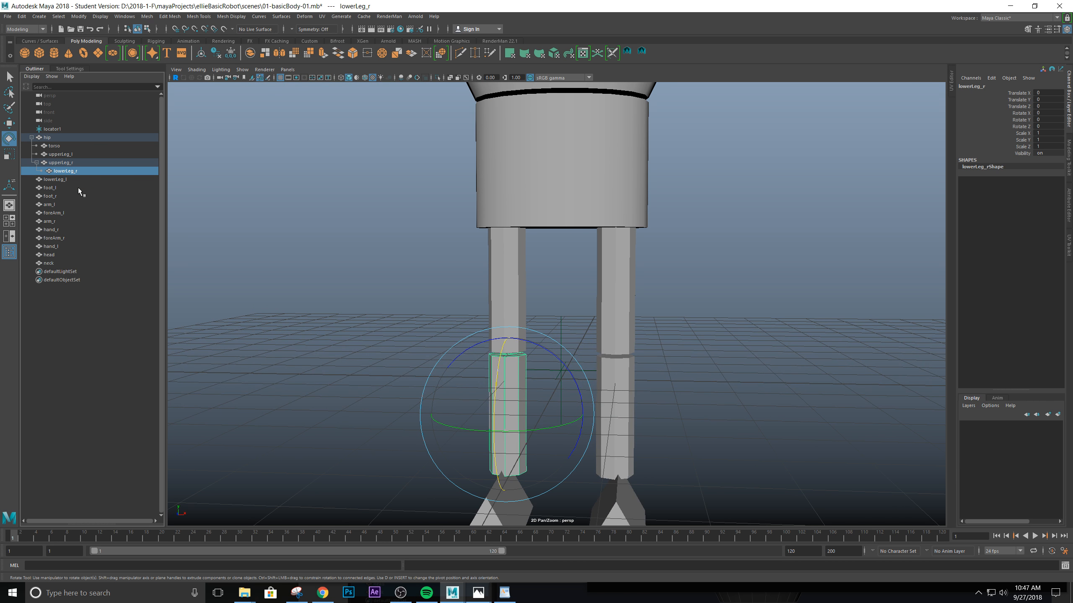
{"action": "left_click", "coordinate": [70, 204]}
{"action": "left_click", "coordinate": [63, 171]}
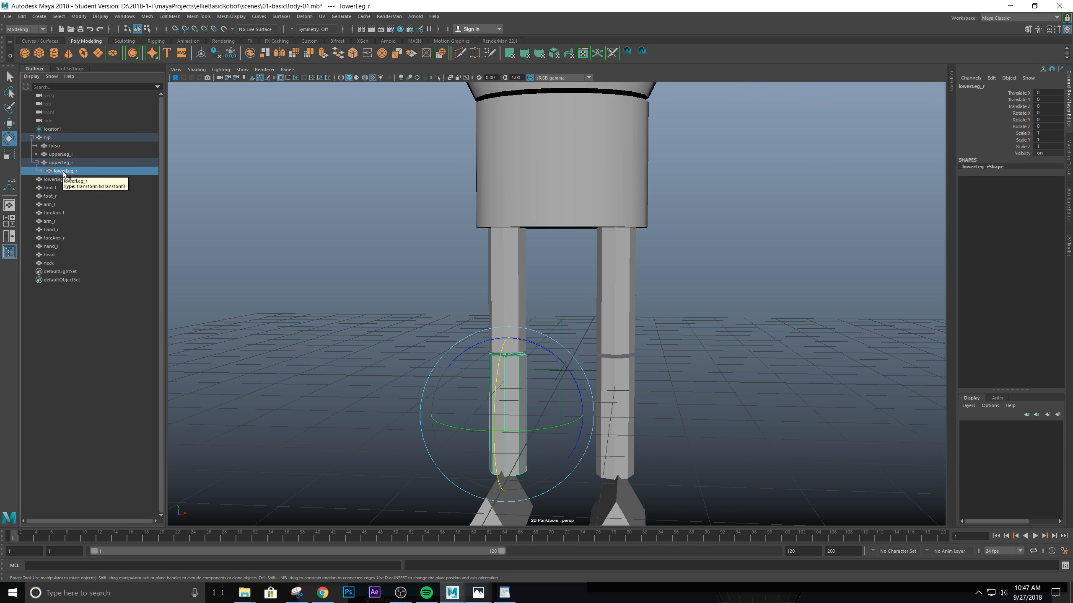
{"action": "middle_click_drag", "start_coordinate": [64, 171], "coordinate": [46, 138]}
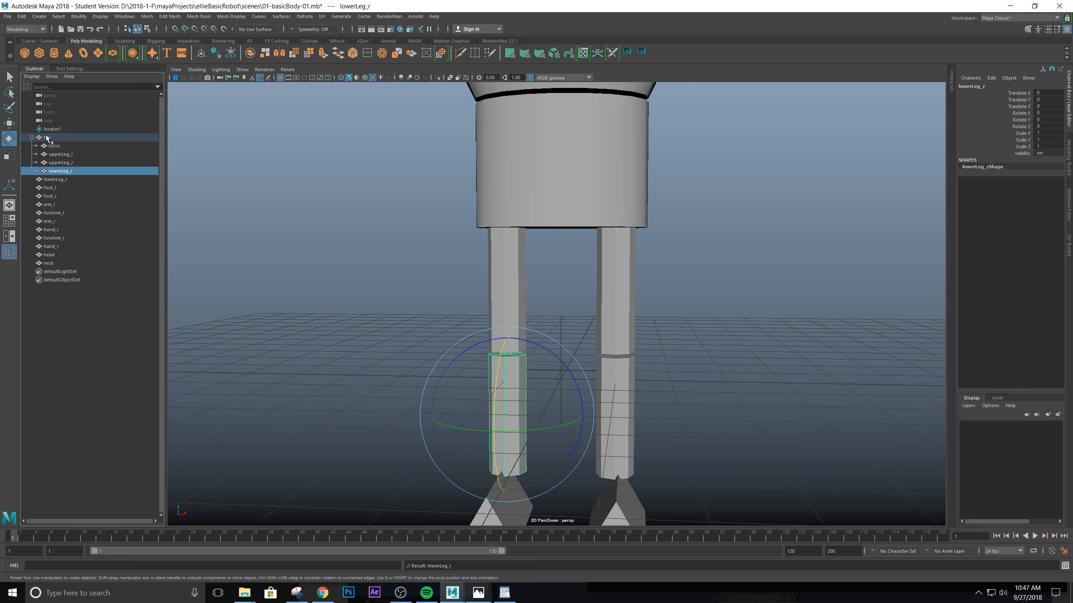
Try moving the hip about 2.6 units along Z with lowerLeg_r parented directly to it, and undo the move
{"action": "left_click", "coordinate": [482, 172]}
{"action": "key", "text": "w"}
{"action": "left_click_drag", "start_coordinate": [482, 172], "coordinate": [631, 287], "text": "alt"}
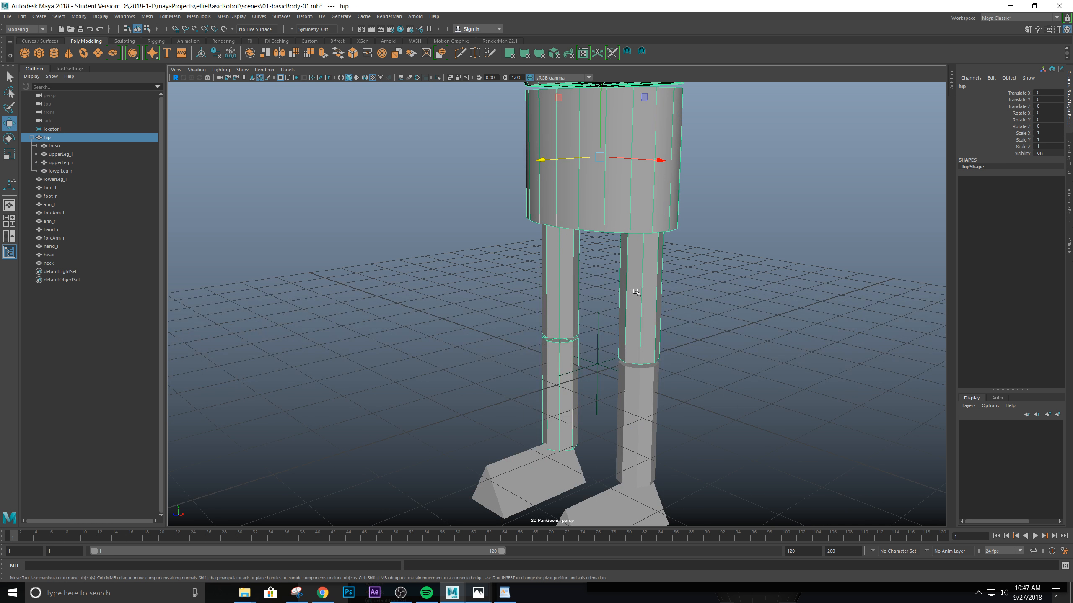
{"action": "left_click_drag", "start_coordinate": [542, 158], "coordinate": [407, 162]}
{"action": "key", "text": "ctrl+z"}
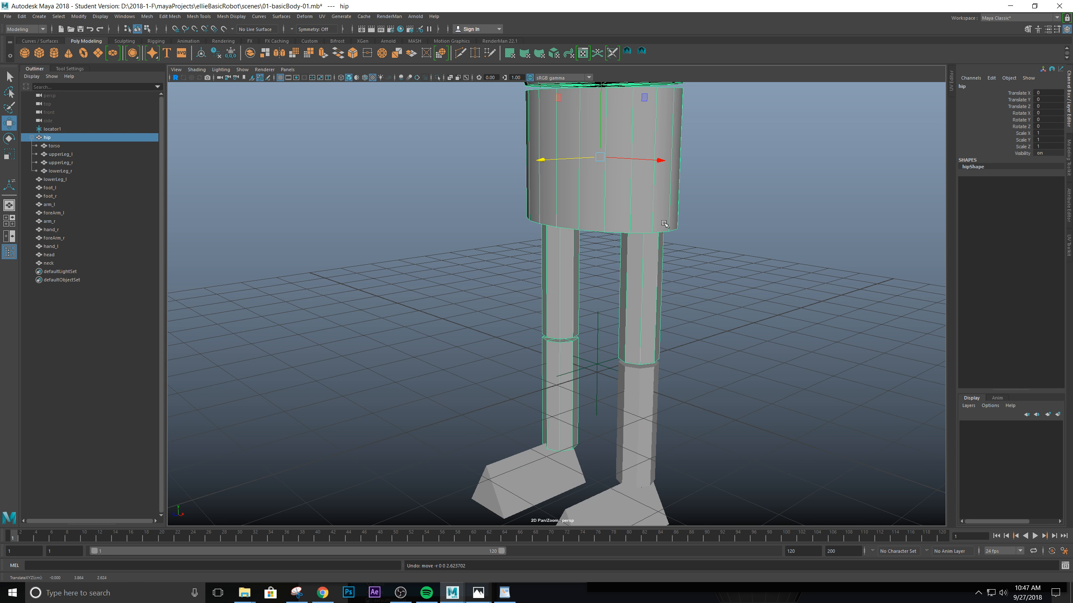
Try moving upperLeg_r about -0.1 units along Z to test whether lowerLeg_r follows, and undo the move
{"action": "left_click", "coordinate": [574, 307]}
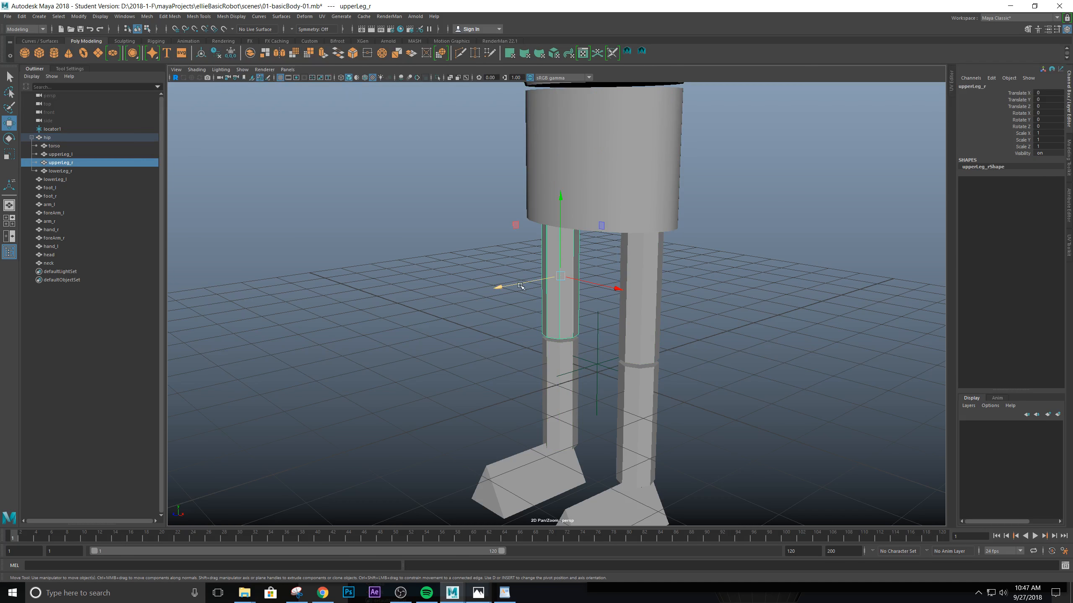
{"action": "mouse_move", "coordinate": [520, 286]}
{"action": "left_mouse_down"}
{"action": "mouse_move", "coordinate": [418, 302]}
{"action": "mouse_move", "coordinate": [526, 299]}
{"action": "left_mouse_up"}
{"action": "key", "text": "ctrl+z"}
Parent lowerLeg_r back under upperLeg_r, parent foot_r under lowerLeg_r, and expand lowerLeg_r in the hierarchy
{"action": "left_click", "coordinate": [60, 171]}
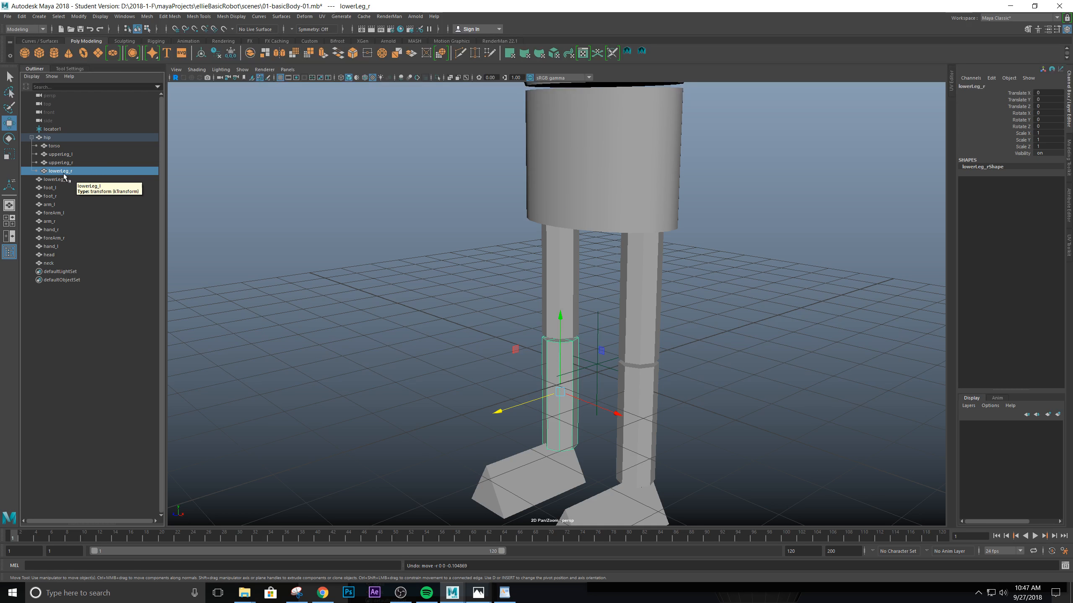
{"action": "middle_click_drag", "start_coordinate": [59, 169], "coordinate": [65, 163]}
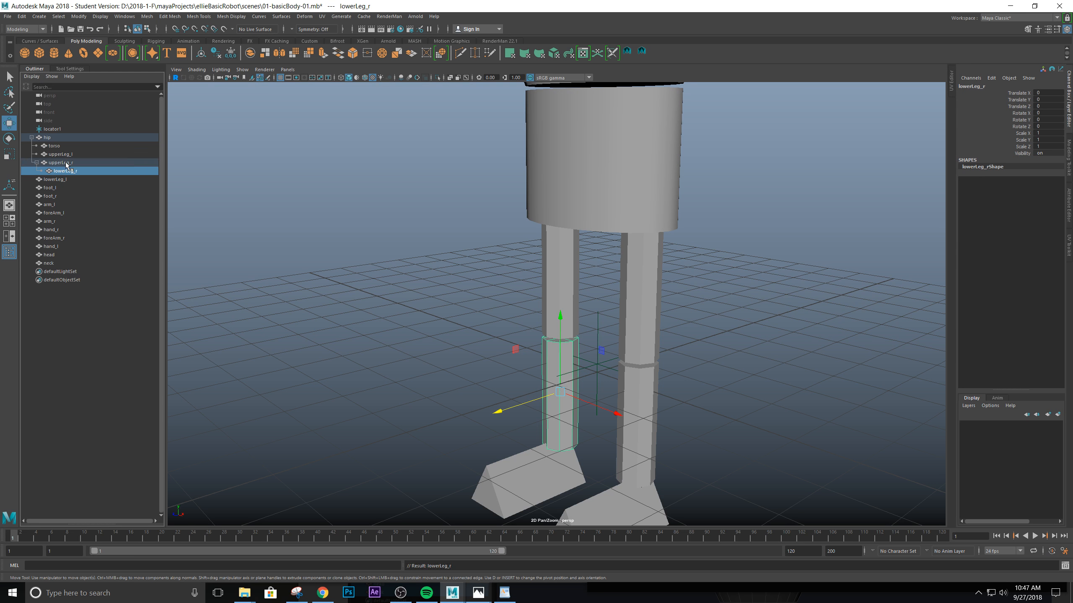
{"action": "left_click_drag", "start_coordinate": [580, 400], "coordinate": [499, 375], "text": "alt"}
{"action": "left_click", "coordinate": [498, 375]}
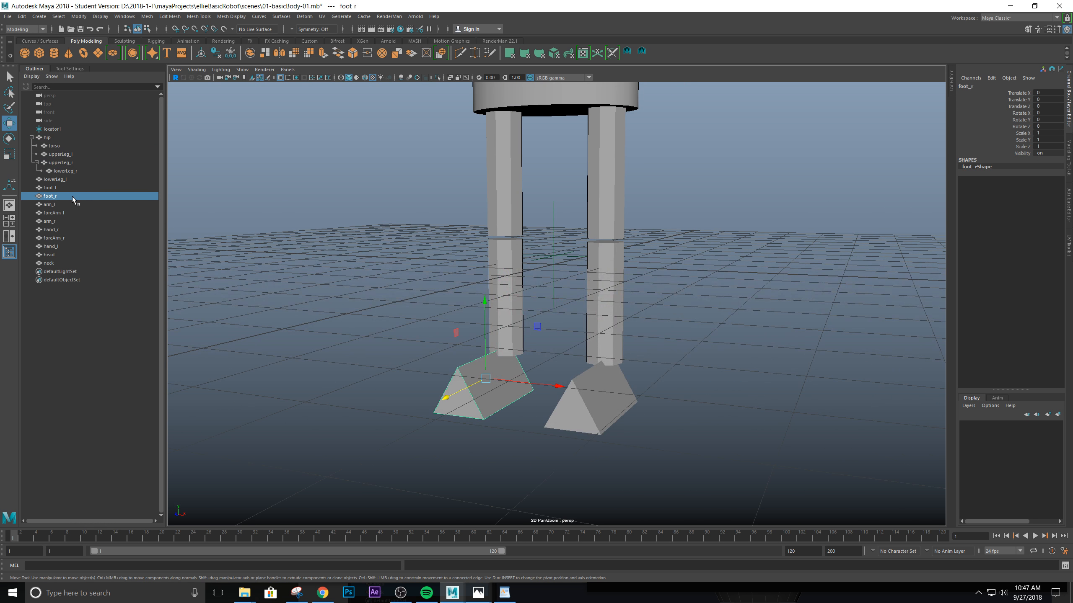
{"action": "middle_click_drag", "start_coordinate": [407, 221], "coordinate": [391, 253], "text": "alt"}
{"action": "left_click_drag", "start_coordinate": [391, 302], "coordinate": [407, 312], "text": "alt"}
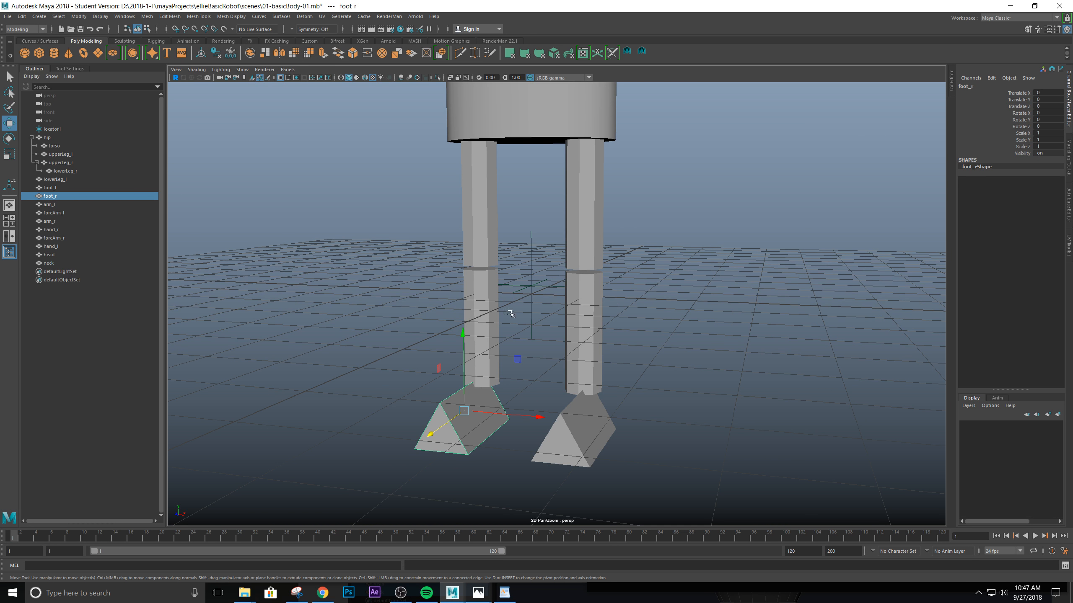
{"action": "left_click_drag", "start_coordinate": [510, 313], "coordinate": [574, 401], "text": "alt"}
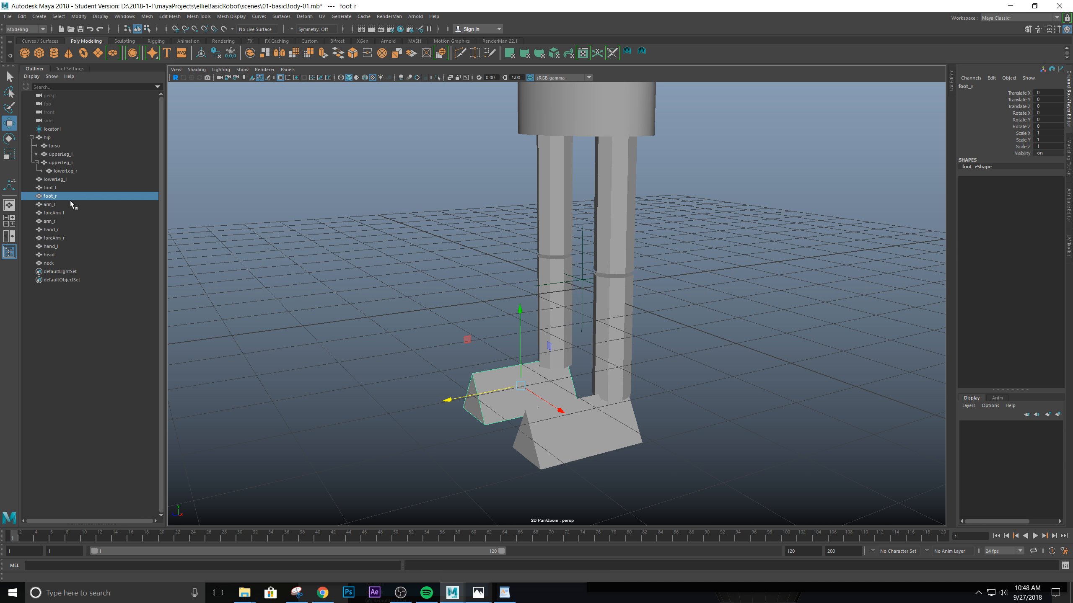
{"action": "middle_click_drag", "start_coordinate": [71, 202], "coordinate": [71, 171]}
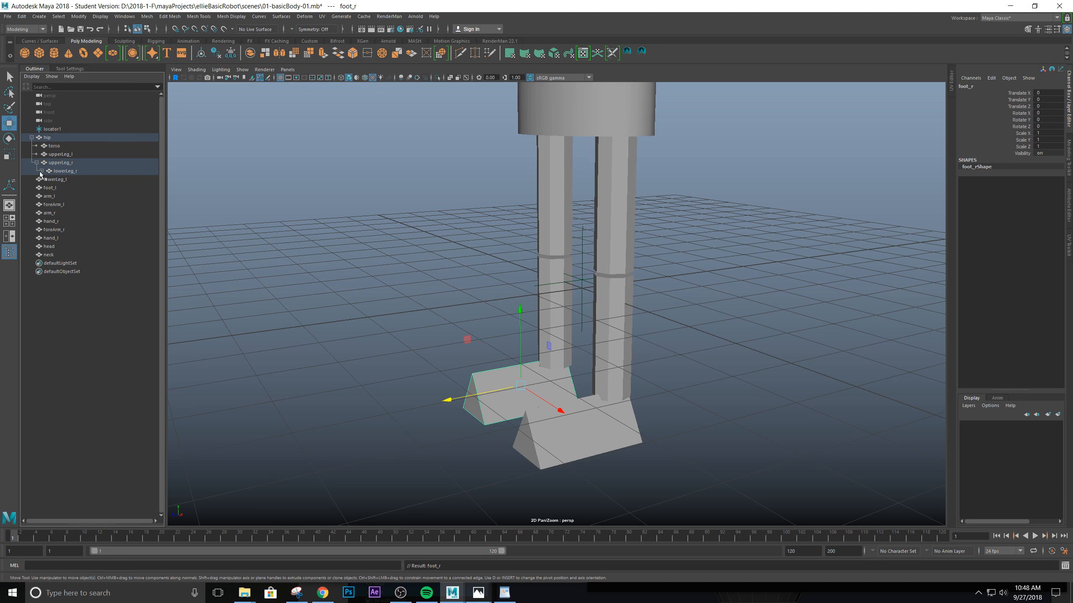
{"action": "left_click", "coordinate": [42, 171]}
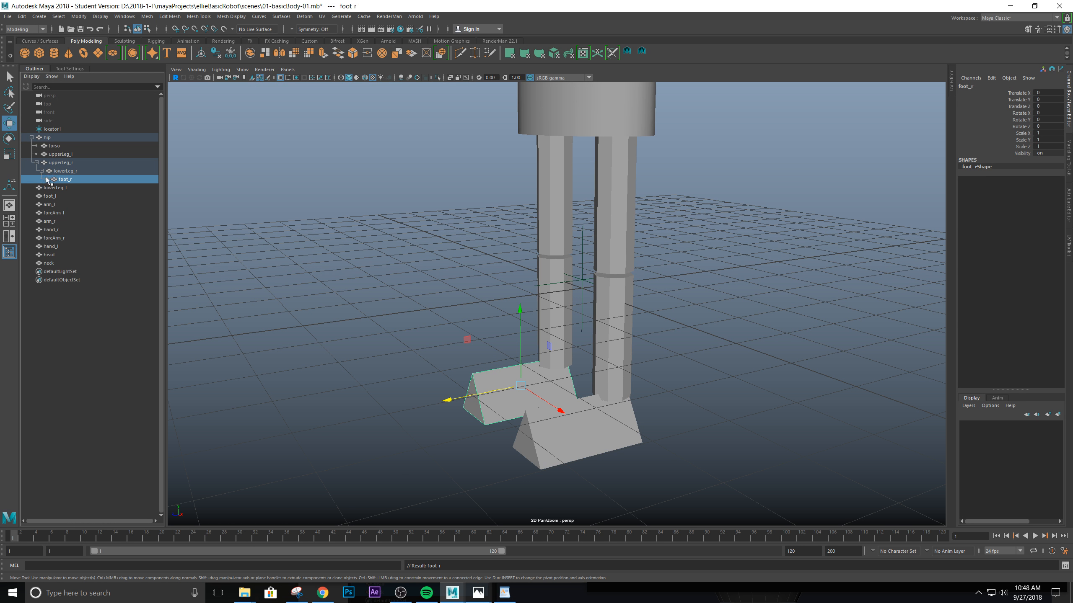
Examine how the right leg is linked by selecting lowerLeg_r and foot_r and viewing the legs and full body
{"action": "left_click", "coordinate": [69, 246]}
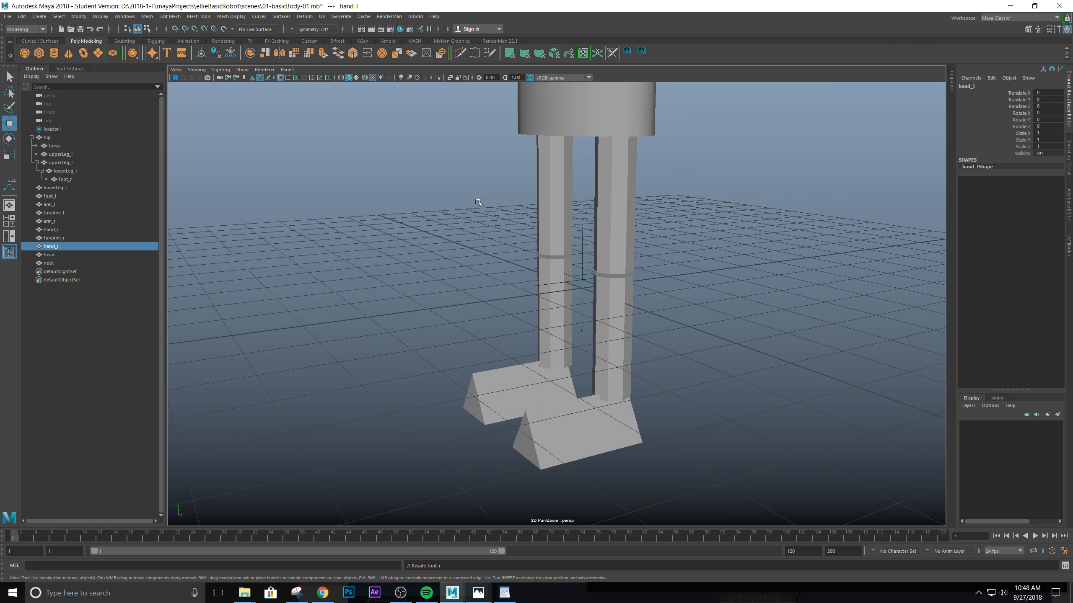
{"action": "middle_click_drag", "start_coordinate": [479, 203], "coordinate": [426, 273], "text": "alt"}
{"action": "left_click_drag", "start_coordinate": [426, 274], "coordinate": [476, 272], "text": "alt"}
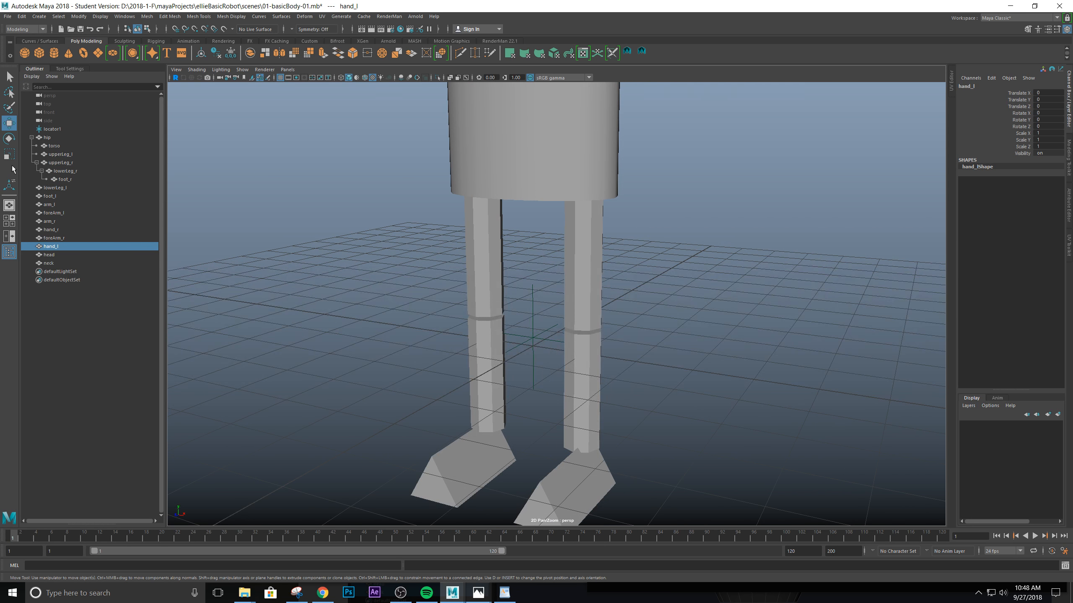
{"action": "left_click", "coordinate": [480, 337]}
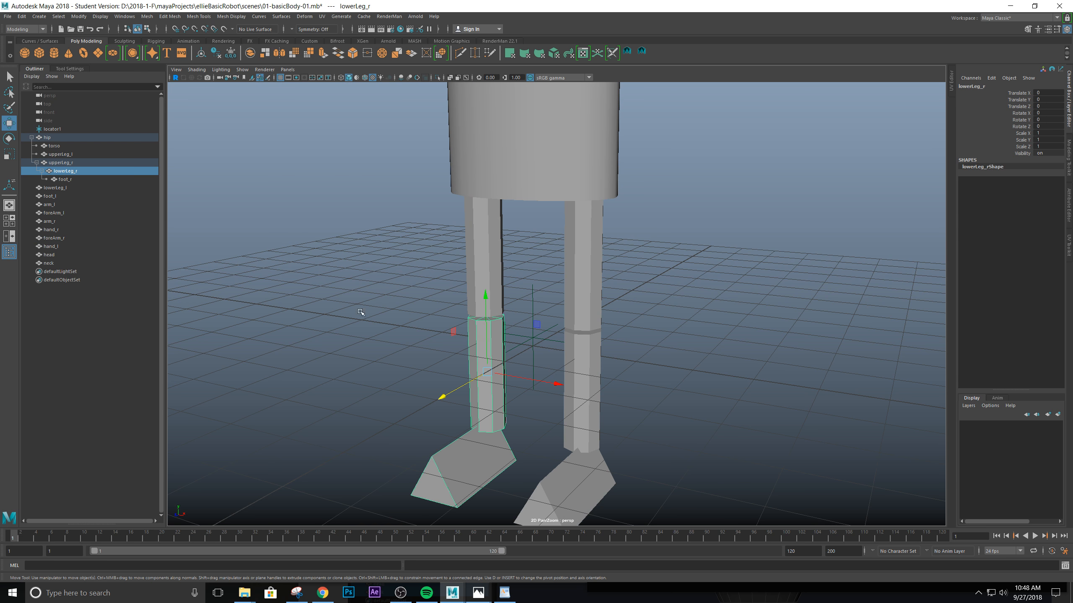
{"action": "middle_click_drag", "start_coordinate": [513, 351], "coordinate": [496, 273], "text": "alt"}
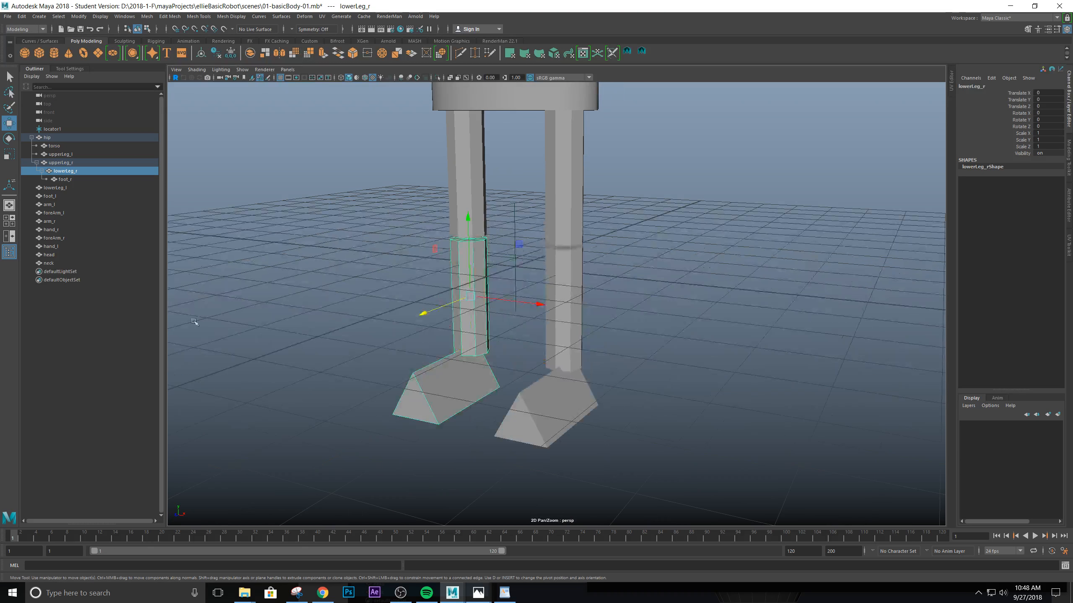
{"action": "left_click", "coordinate": [60, 180]}
{"action": "scroll", "coordinate": [279, 217], "scroll_direction": "down", "scroll_amount": 3}
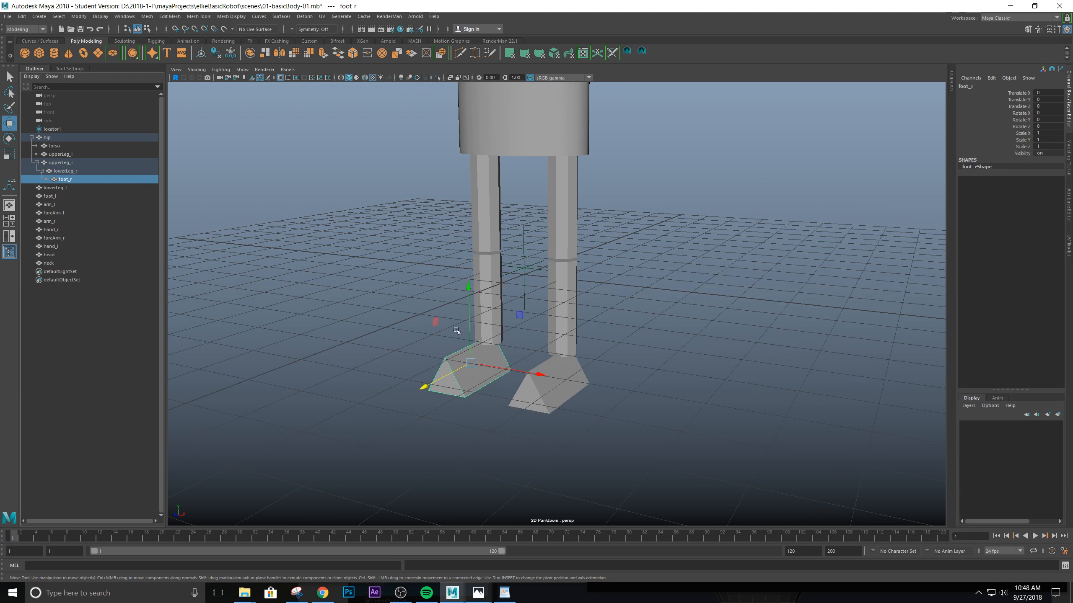
{"action": "left_click_drag", "start_coordinate": [465, 351], "coordinate": [528, 332], "text": "alt"}
{"action": "middle_click_drag", "start_coordinate": [527, 331], "coordinate": [486, 300], "text": "alt"}
{"action": "left_click_drag", "start_coordinate": [486, 300], "coordinate": [459, 339], "text": "alt"}
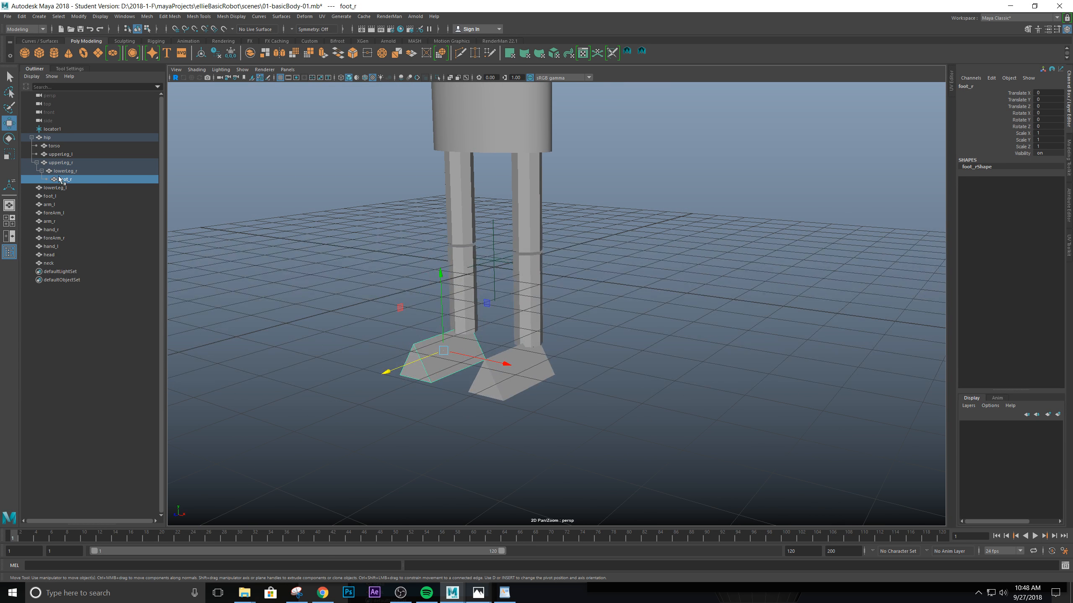
{"action": "middle_click_drag", "start_coordinate": [589, 258], "coordinate": [560, 305], "text": "alt"}
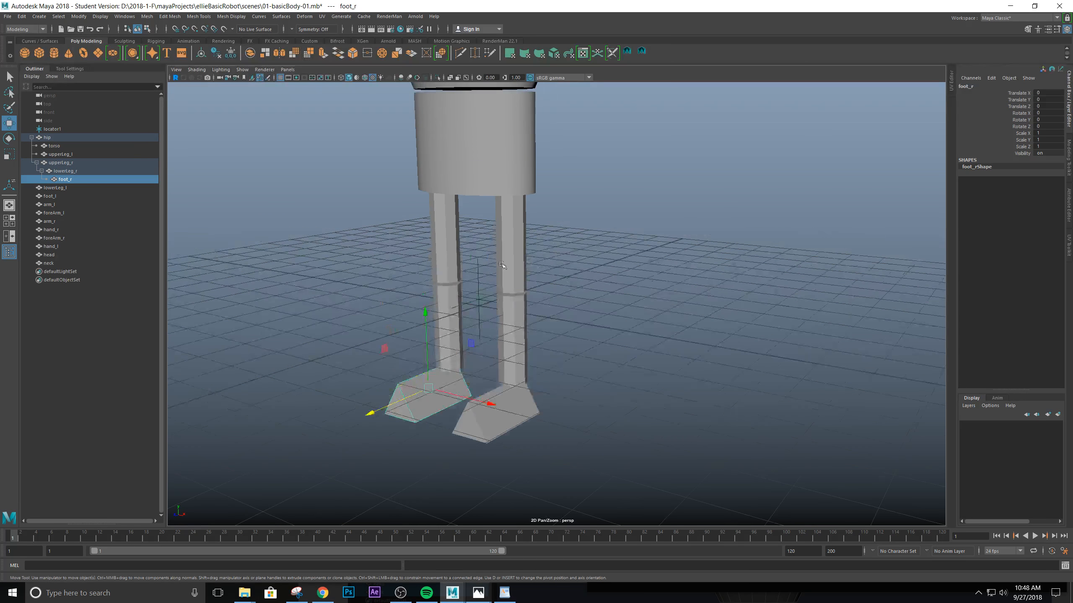
{"action": "left_click_drag", "start_coordinate": [559, 305], "coordinate": [563, 306], "text": "alt"}
{"action": "scroll", "coordinate": [562, 305], "scroll_direction": "down", "scroll_amount": 2}
{"action": "middle_click_drag", "start_coordinate": [570, 216], "coordinate": [566, 305], "text": "alt"}
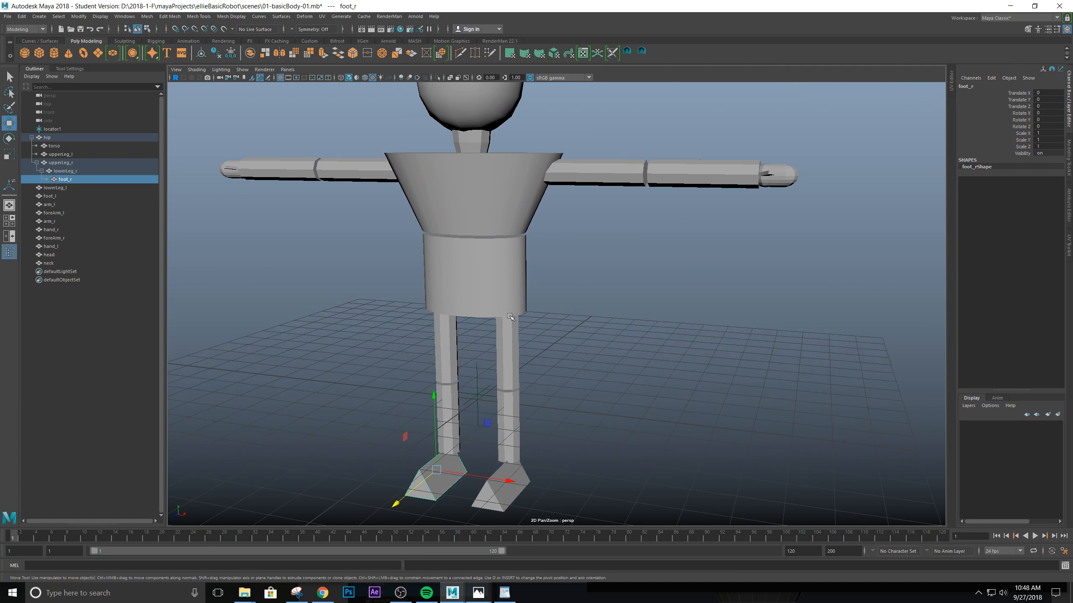
{"action": "left_click_drag", "start_coordinate": [566, 305], "coordinate": [571, 315], "text": "alt"}
{"action": "middle_click_drag", "start_coordinate": [571, 315], "coordinate": [546, 346], "text": "alt"}
Inspect the upper body around the torso, neck and arms, selecting upperLeg_l and the torso along the way
{"action": "left_click", "coordinate": [520, 281]}
{"action": "middle_click_drag", "start_coordinate": [446, 160], "coordinate": [474, 291], "text": "alt"}
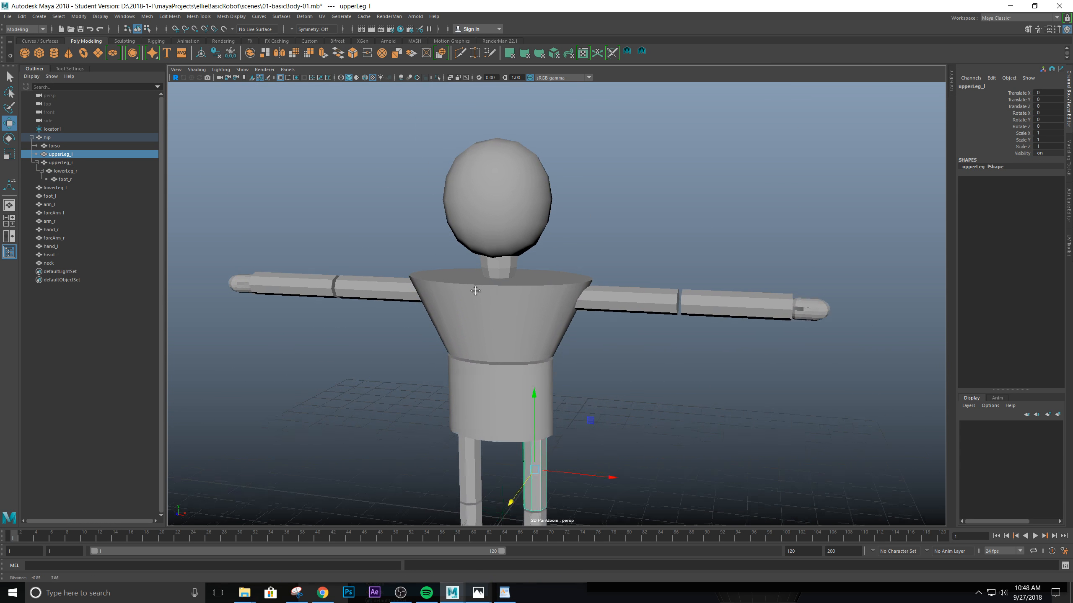
{"action": "left_click_drag", "start_coordinate": [442, 304], "coordinate": [451, 290], "text": "alt"}
{"action": "right_click_drag", "start_coordinate": [518, 300], "coordinate": [546, 319], "text": "alt"}
{"action": "middle_click_drag", "start_coordinate": [546, 319], "coordinate": [503, 280], "text": "alt"}
{"action": "left_click_drag", "start_coordinate": [504, 280], "coordinate": [462, 290], "text": "alt"}
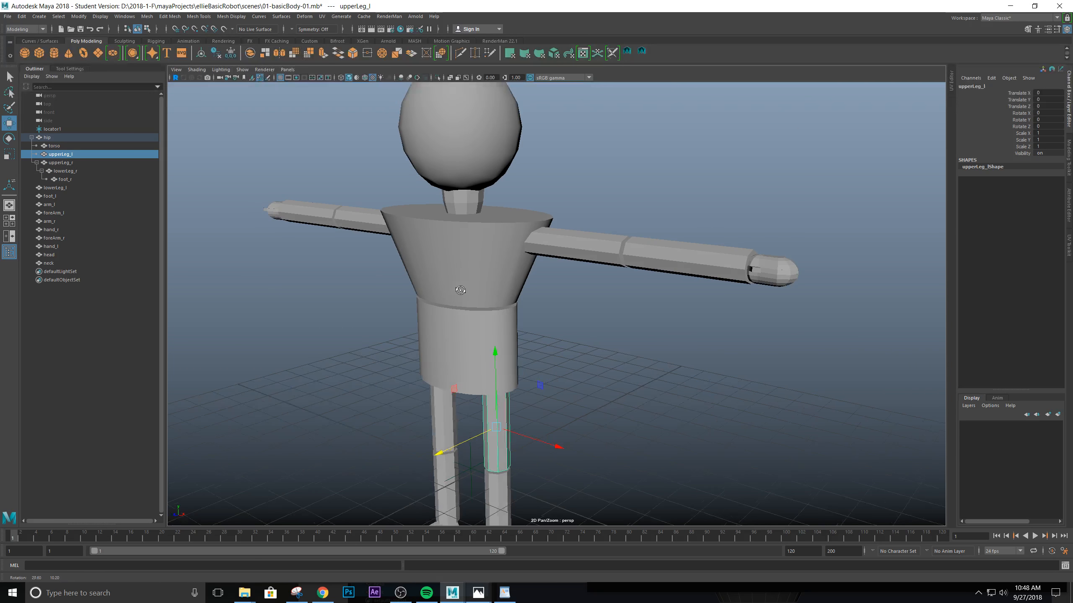
{"action": "left_click", "coordinate": [460, 204]}
{"action": "right_click_drag", "start_coordinate": [450, 291], "coordinate": [465, 321], "text": "alt"}
{"action": "left_click_drag", "start_coordinate": [441, 328], "coordinate": [488, 313], "text": "alt"}
{"action": "left_click", "coordinate": [477, 233]}
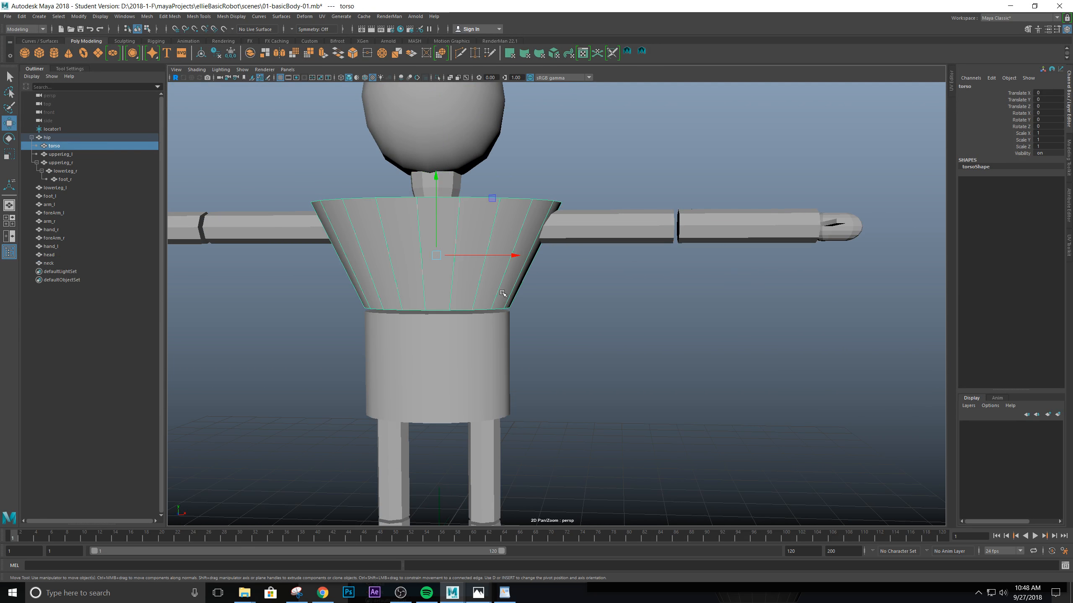
{"action": "middle_click_drag", "start_coordinate": [477, 233], "coordinate": [522, 307], "text": "alt"}
{"action": "left_click_drag", "start_coordinate": [523, 308], "coordinate": [508, 315], "text": "alt"}
Check which parts attach to the torso by selecting arm_r, the neck and arm_l one after another
{"action": "left_click", "coordinate": [326, 296]}
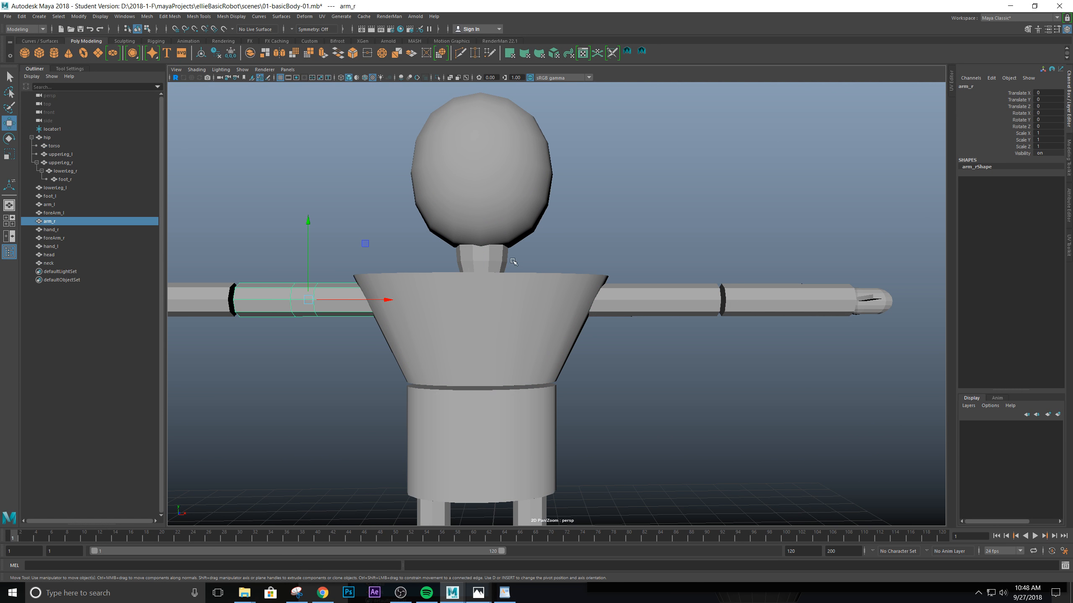
{"action": "left_click", "coordinate": [493, 256]}
{"action": "left_click", "coordinate": [658, 304]}
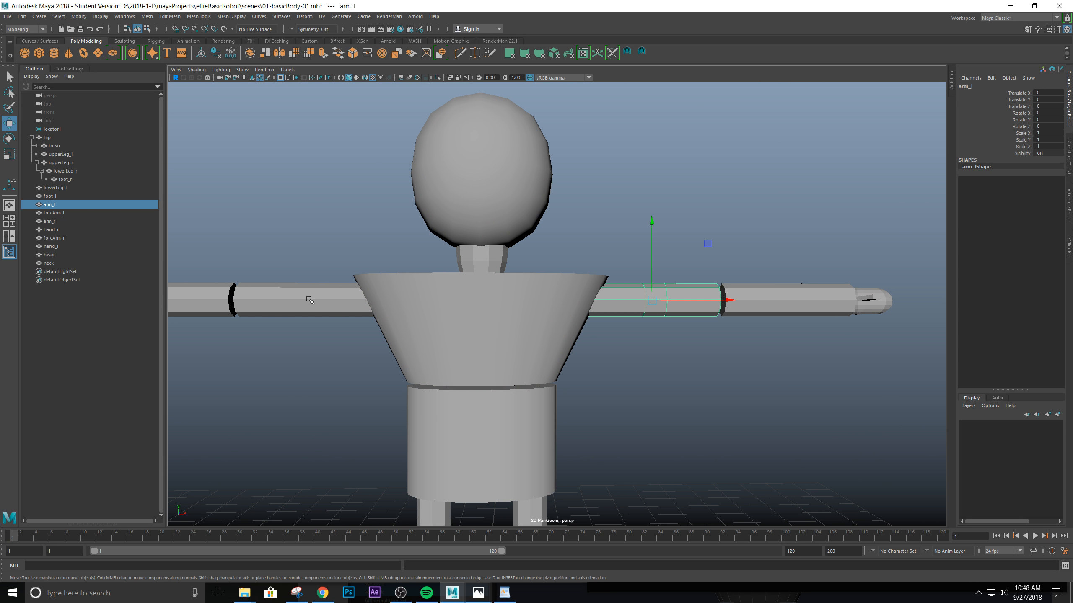
{"action": "left_click", "coordinate": [309, 300]}
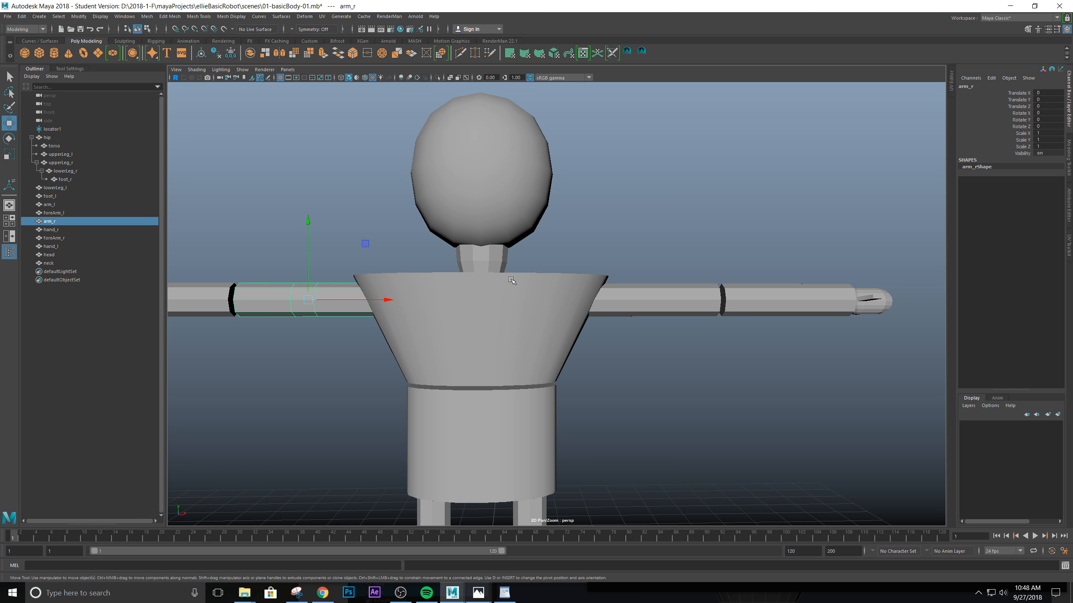
{"action": "left_click", "coordinate": [496, 258]}
{"action": "left_click", "coordinate": [623, 297]}
{"action": "left_click", "coordinate": [323, 306]}
{"action": "left_click", "coordinate": [484, 262]}
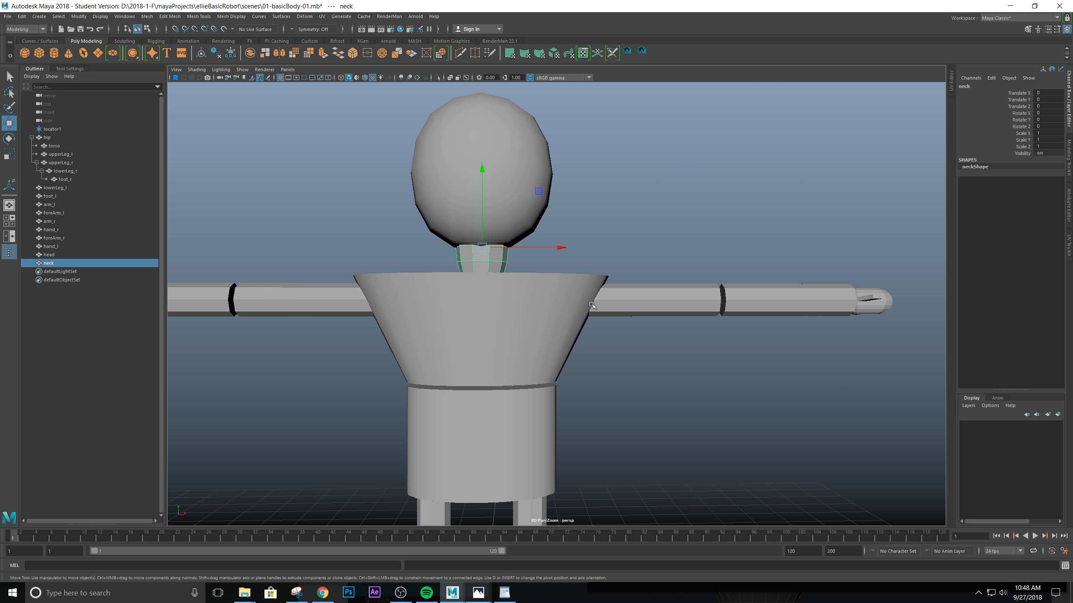
Try moving the torso about 1.8 units along Z while the arms are unparented, and undo the move
{"action": "left_click", "coordinate": [497, 319]}
{"action": "left_click_drag", "start_coordinate": [522, 332], "coordinate": [363, 366], "text": "alt"}
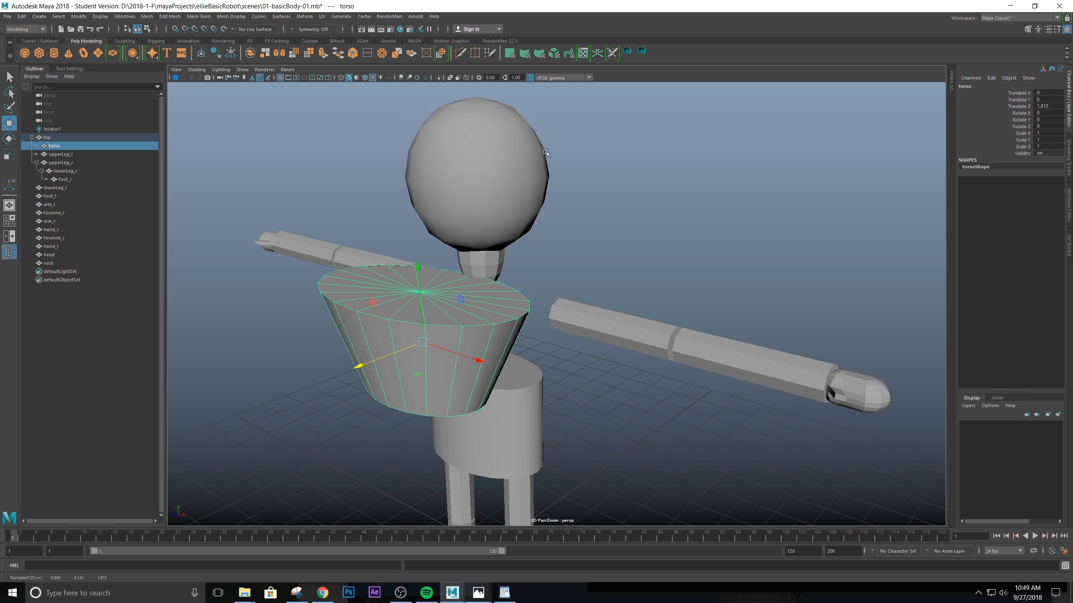
{"action": "key", "text": "ctrl+z"}
Parent arm_r under the torso
{"action": "scroll", "coordinate": [592, 385], "scroll_direction": "down", "scroll_amount": 2}
{"action": "scroll", "coordinate": [592, 386], "scroll_direction": "up", "scroll_amount": 1}
{"action": "left_click_drag", "start_coordinate": [465, 357], "coordinate": [544, 331], "text": "alt"}
{"action": "left_click", "coordinate": [350, 300]}
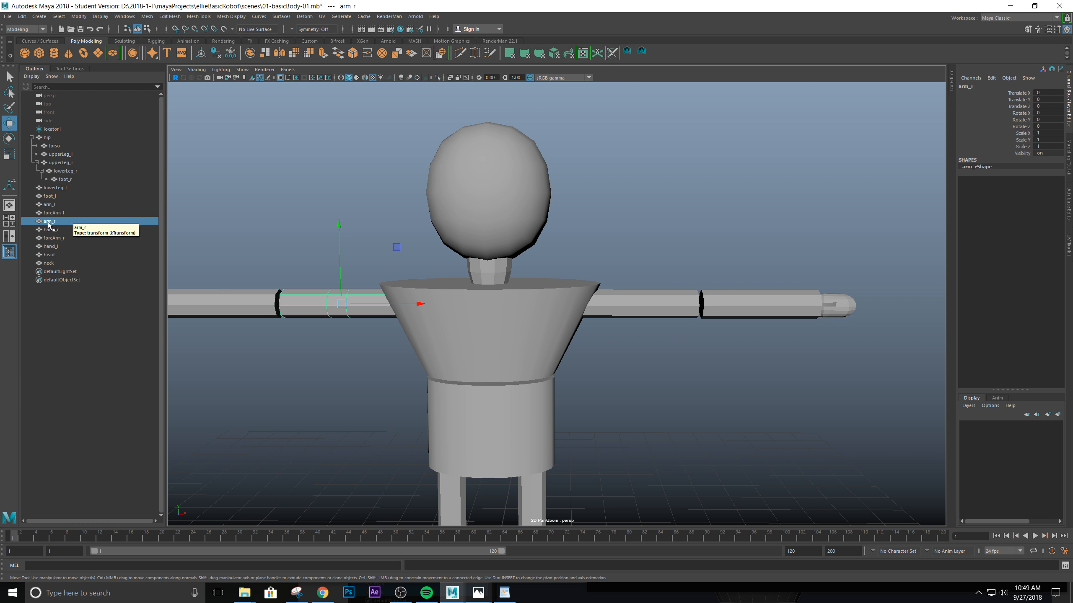
{"action": "middle_click_drag", "start_coordinate": [50, 224], "coordinate": [54, 146]}
Try moving the torso about 2.16 units along Z to test whether arm_r follows, and undo the move
{"action": "left_click", "coordinate": [487, 308]}
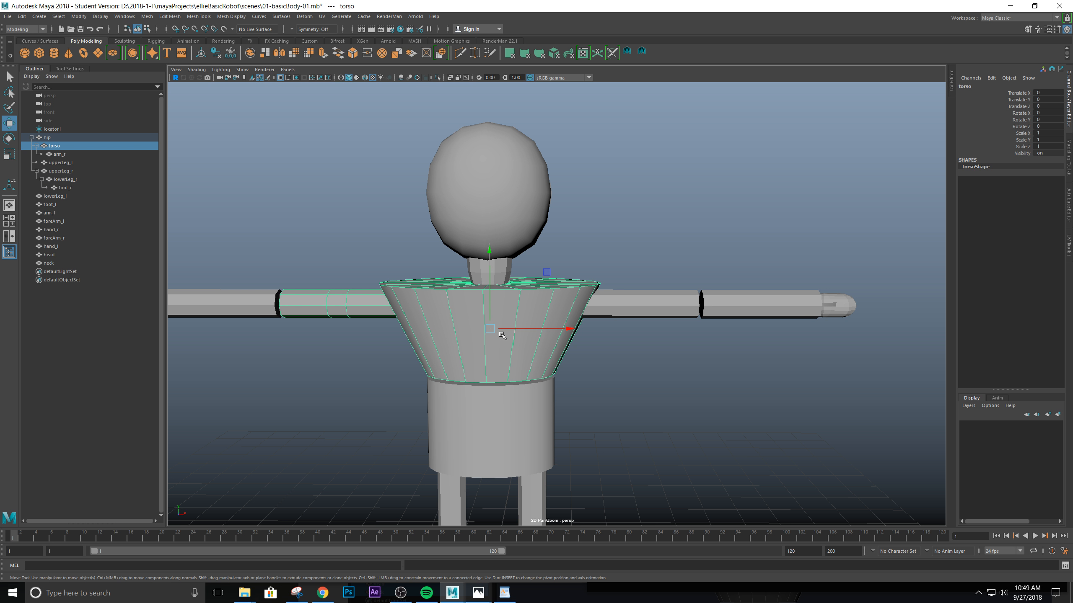
{"action": "left_click_drag", "start_coordinate": [502, 335], "coordinate": [358, 380], "text": "alt"}
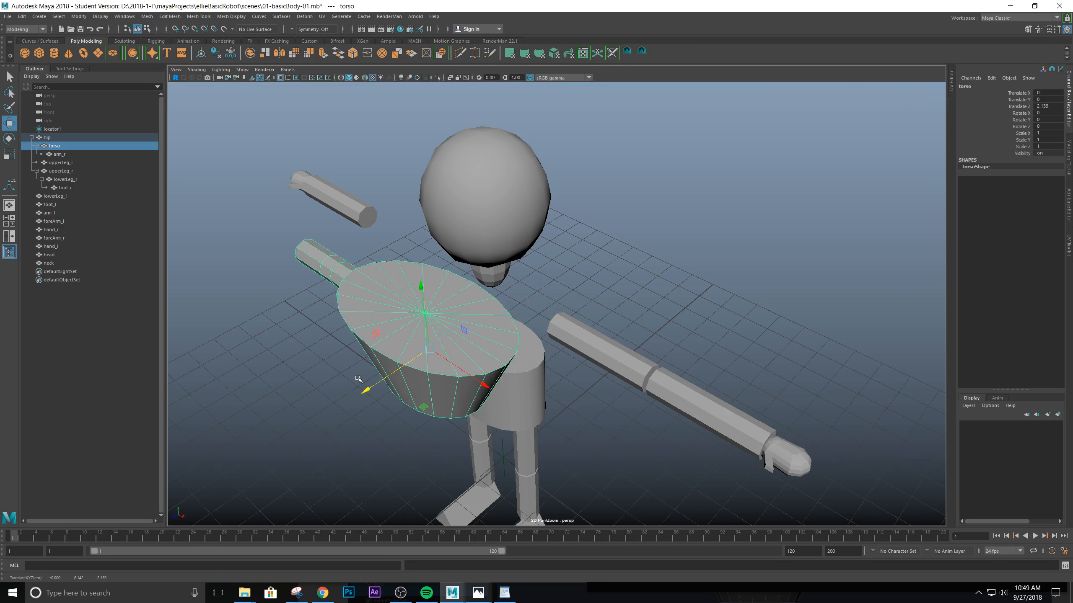
{"action": "key", "text": "ctrl+z"}
Try moving arm_r about 1.85 units along Z on its own, and undo the move
{"action": "left_click", "coordinate": [406, 223]}
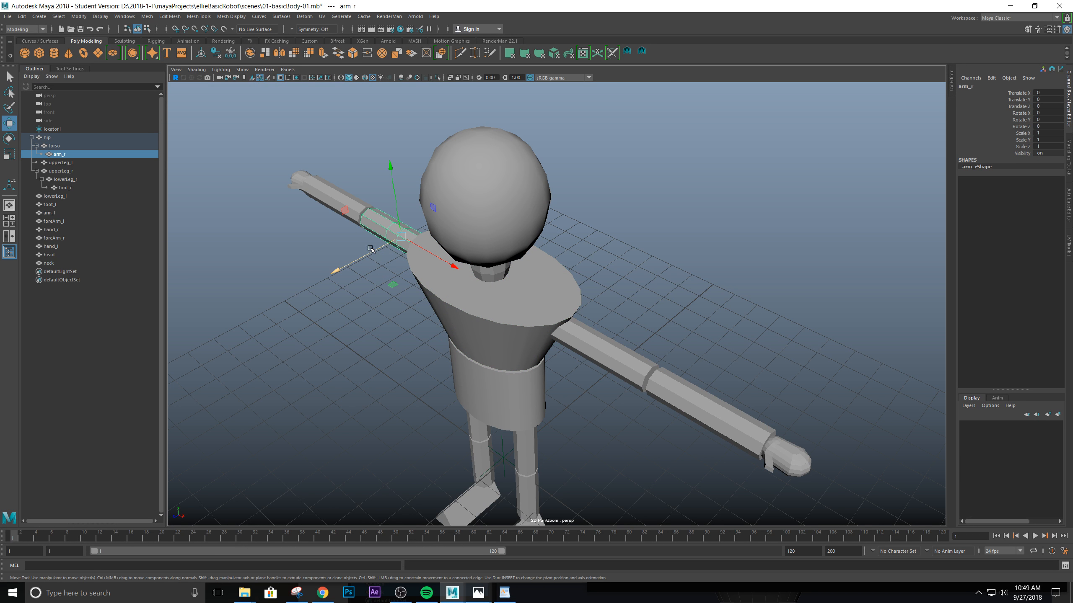
{"action": "left_click_drag", "start_coordinate": [372, 251], "coordinate": [313, 280]}
{"action": "key", "text": "ctrl+z"}
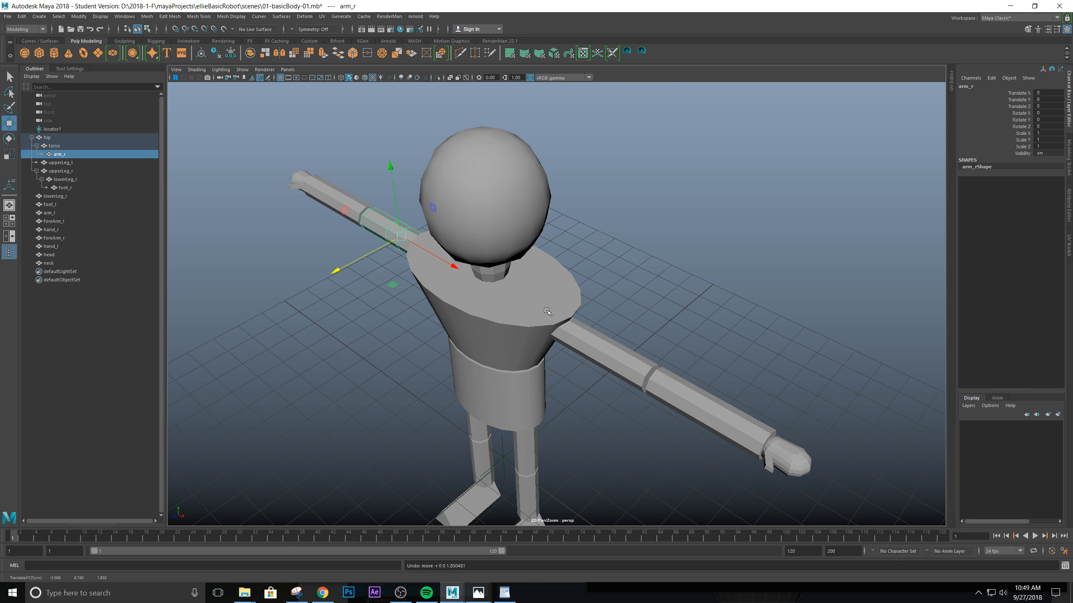
Parent arm_l under the torso
{"action": "left_click_drag", "start_coordinate": [497, 332], "coordinate": [553, 297], "text": "alt"}
{"action": "left_click", "coordinate": [653, 316]}
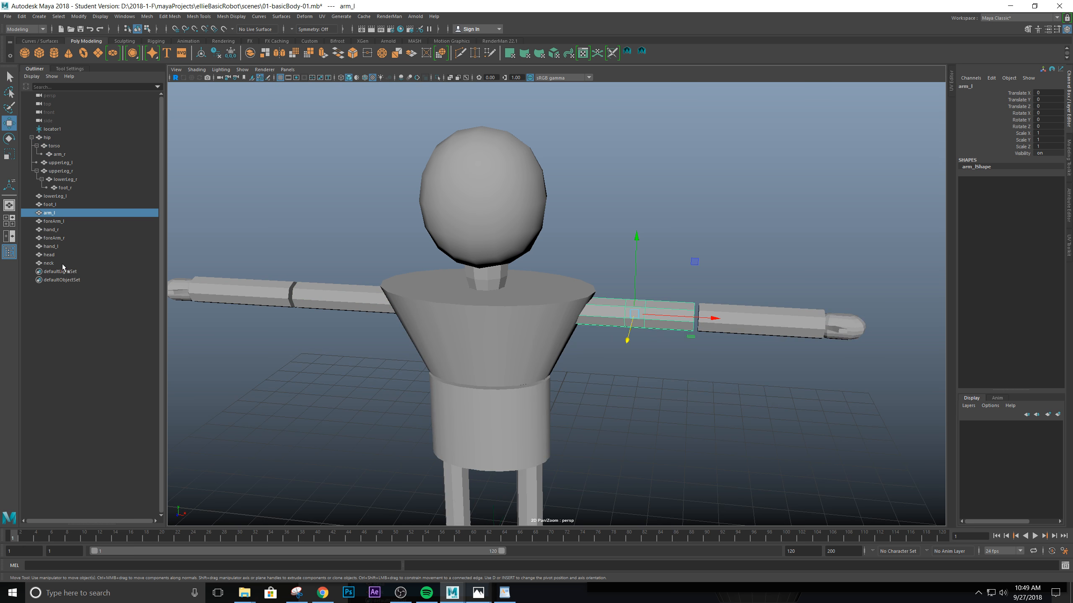
{"action": "middle_click_drag", "start_coordinate": [53, 216], "coordinate": [54, 147]}
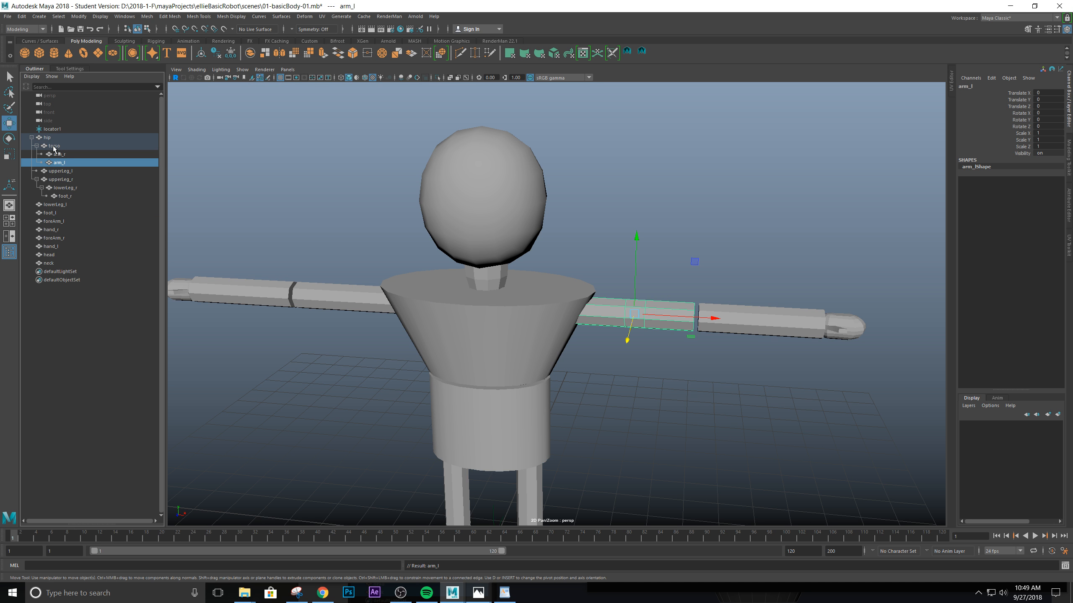
Try moving the torso about 1.76 units along Z to test whether both arms follow, and undo the move
{"action": "left_click_drag", "start_coordinate": [490, 334], "coordinate": [386, 349], "text": "alt"}
{"action": "left_click", "coordinate": [502, 326]}
{"action": "key", "text": "ctrl+z"}
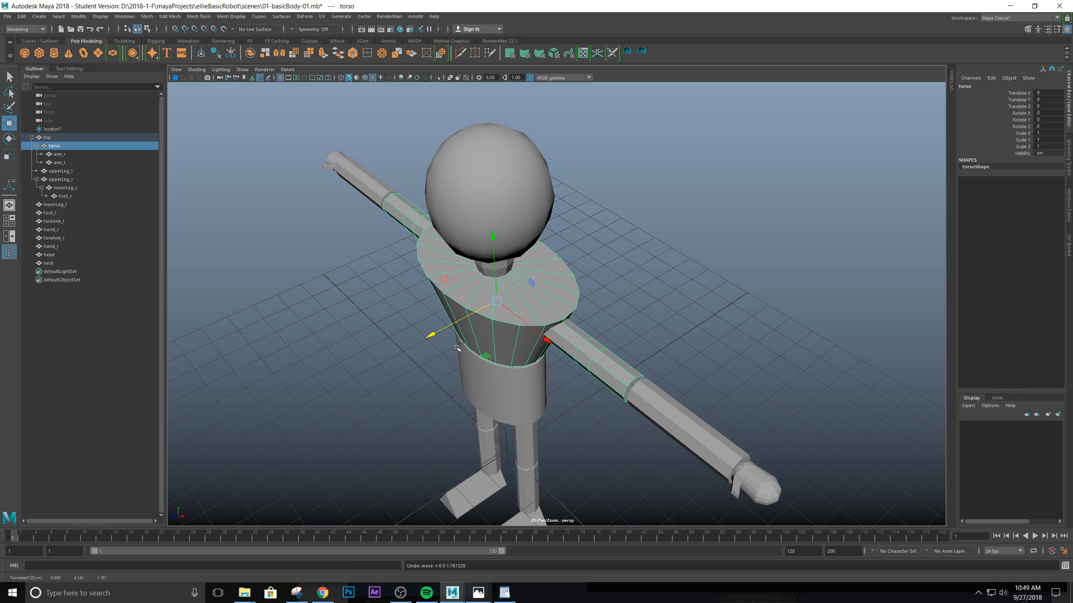
Try moving the hip along Z to test whether the torso, arms and legs follow, and undo the move
{"action": "left_click_drag", "start_coordinate": [515, 430], "coordinate": [551, 369], "text": "alt"}
{"action": "middle_click_drag", "start_coordinate": [551, 369], "coordinate": [623, 313], "text": "alt"}
{"action": "left_click_drag", "start_coordinate": [623, 312], "coordinate": [615, 343], "text": "alt"}
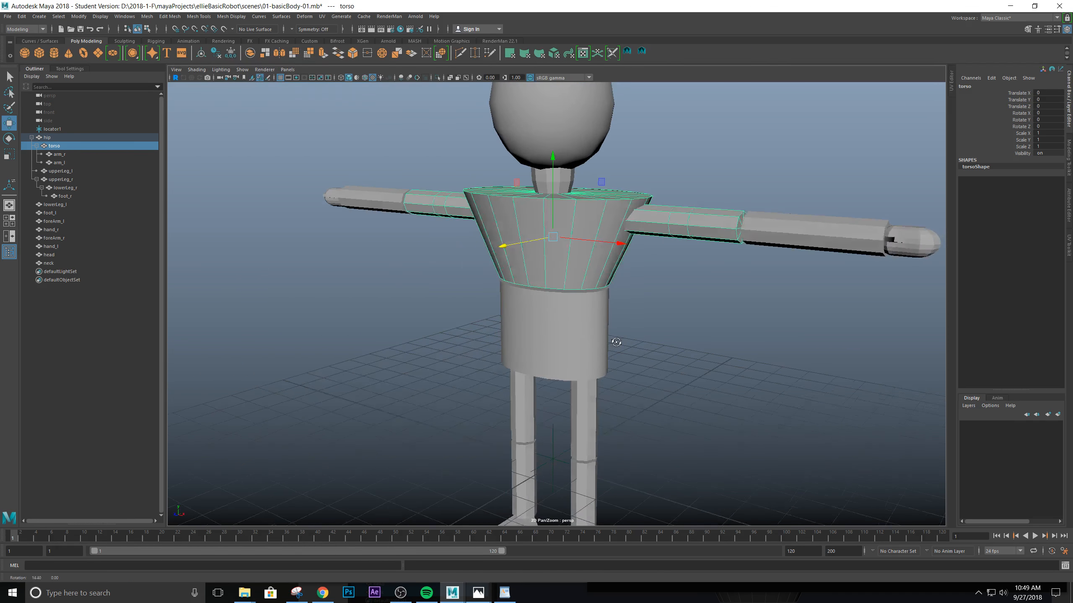
{"action": "left_click", "coordinate": [575, 360]}
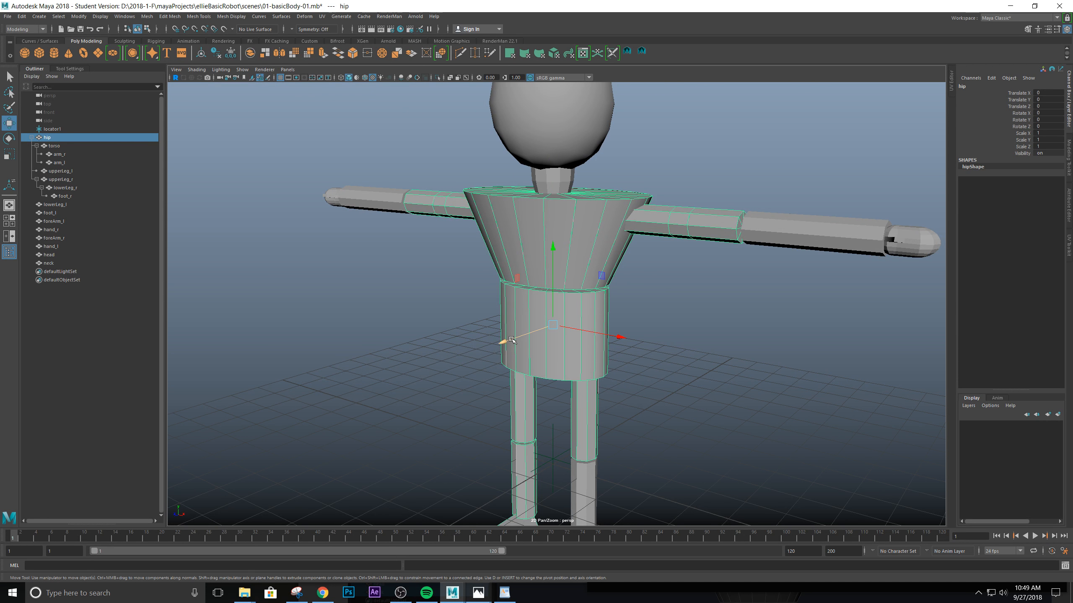
{"action": "left_click_drag", "start_coordinate": [512, 339], "coordinate": [395, 367]}
{"action": "key", "text": "ctrl+z"}
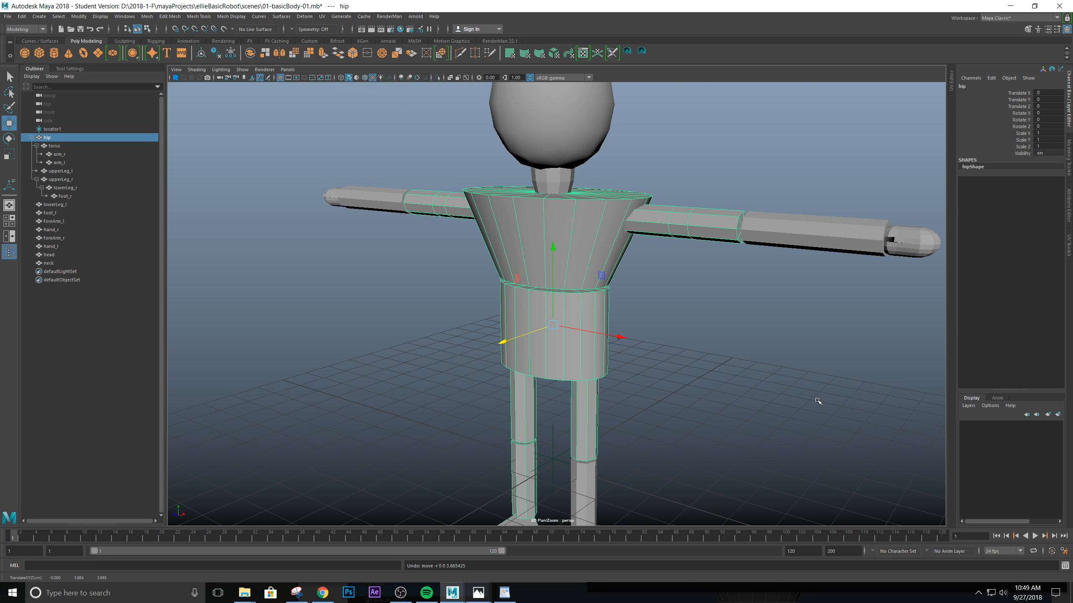
Move upperLeg_r 3.19 units along Z to test whether the parts parented under it follow
{"action": "left_click", "coordinate": [530, 413]}
{"action": "left_click_drag", "start_coordinate": [491, 413], "coordinate": [395, 446]}
{"action": "scroll", "coordinate": [502, 446], "scroll_direction": "down", "scroll_amount": 3}
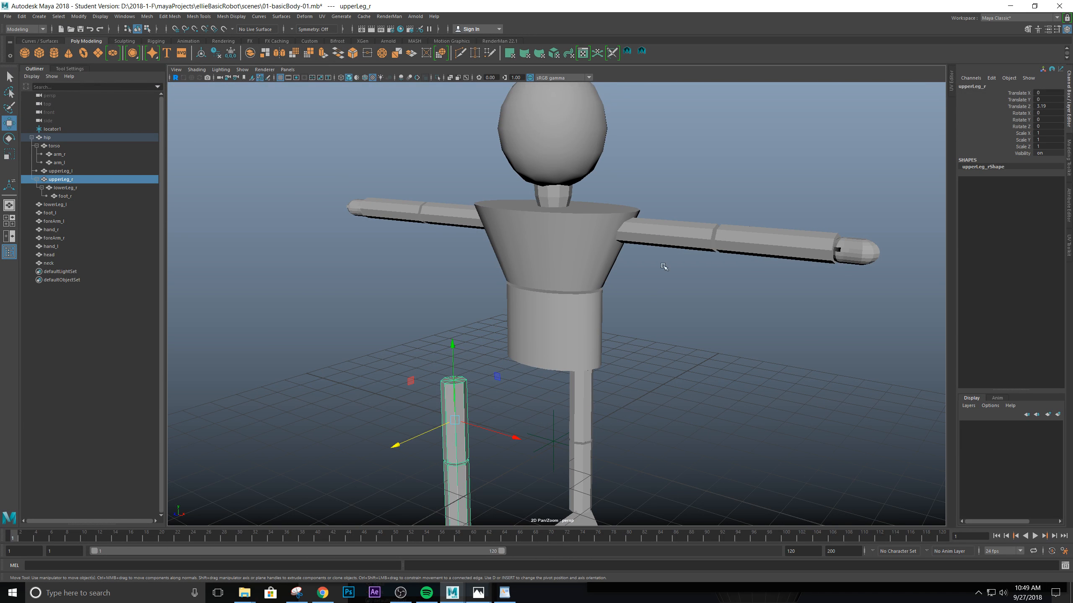
Undo the upperLeg_r test move and parent the neck under the torso
{"action": "key", "text": "ctrl+z"}
{"action": "left_click_drag", "start_coordinate": [589, 408], "coordinate": [595, 376], "text": "alt"}
{"action": "left_click", "coordinate": [556, 310]}
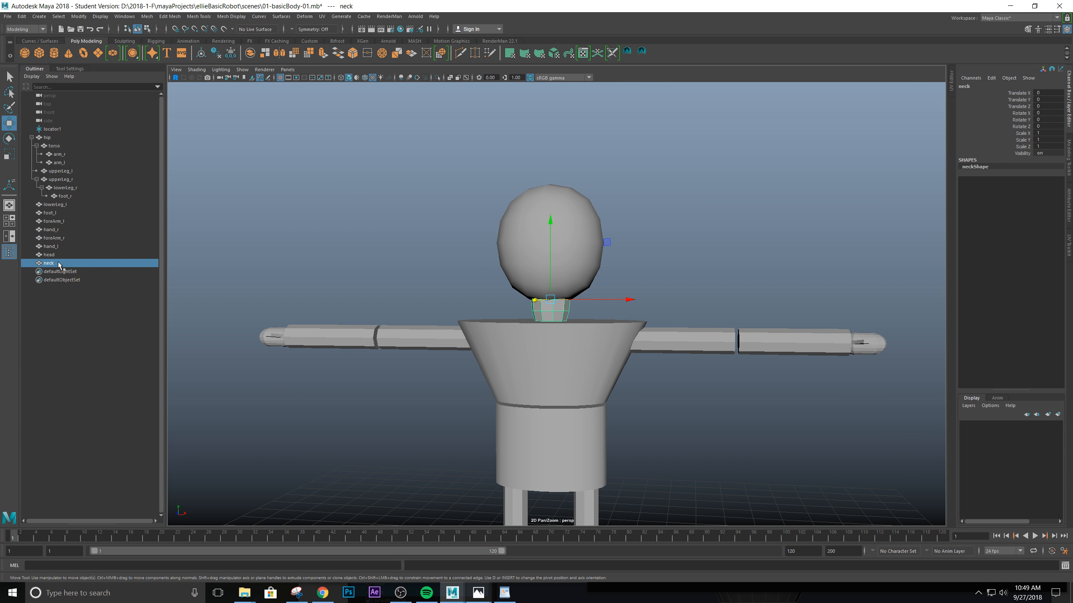
{"action": "middle_click_drag", "start_coordinate": [49, 265], "coordinate": [57, 147]}
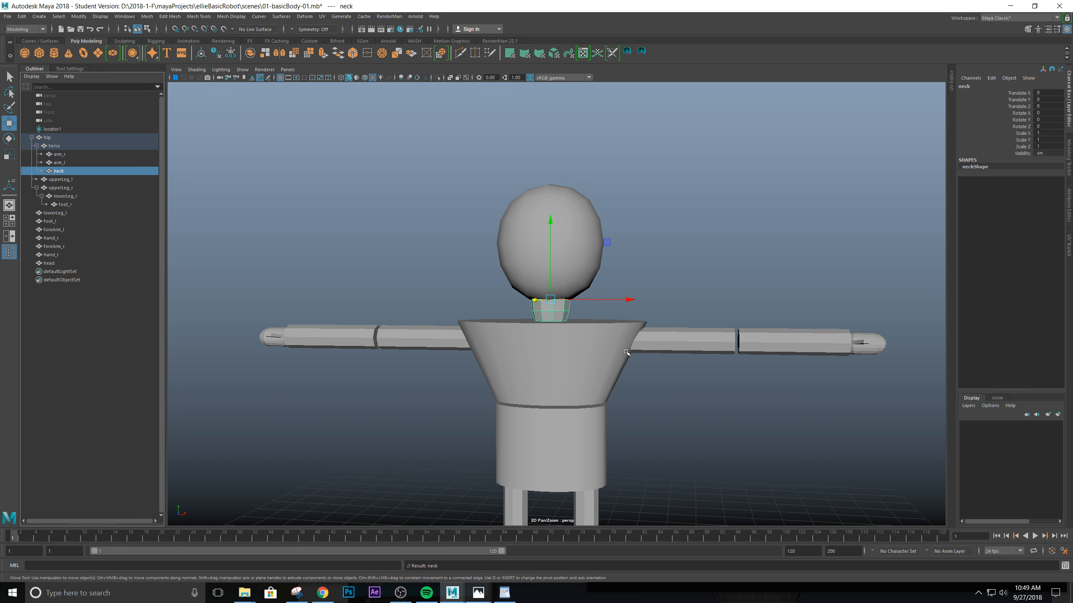
Parent the head under the neck and expand the neck's hierarchy to show it
{"action": "left_click_drag", "start_coordinate": [626, 352], "coordinate": [549, 421], "text": "alt"}
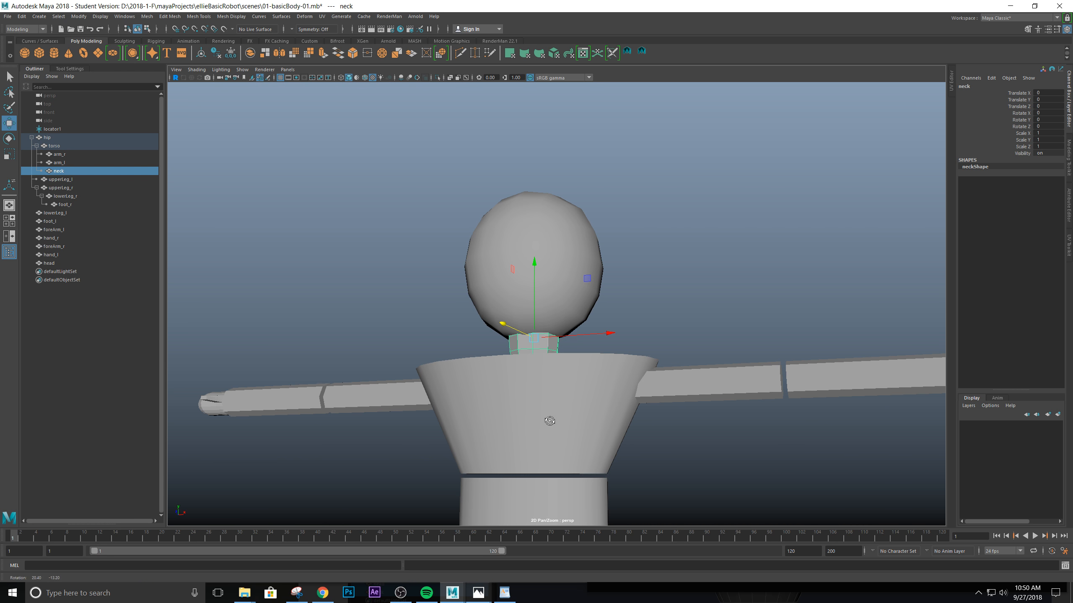
{"action": "left_click", "coordinate": [547, 269]}
{"action": "scroll", "coordinate": [617, 302], "scroll_direction": "down", "scroll_amount": 3}
{"action": "scroll", "coordinate": [615, 309], "scroll_direction": "up", "scroll_amount": 6}
{"action": "left_click_drag", "start_coordinate": [545, 302], "coordinate": [616, 356], "text": "alt"}
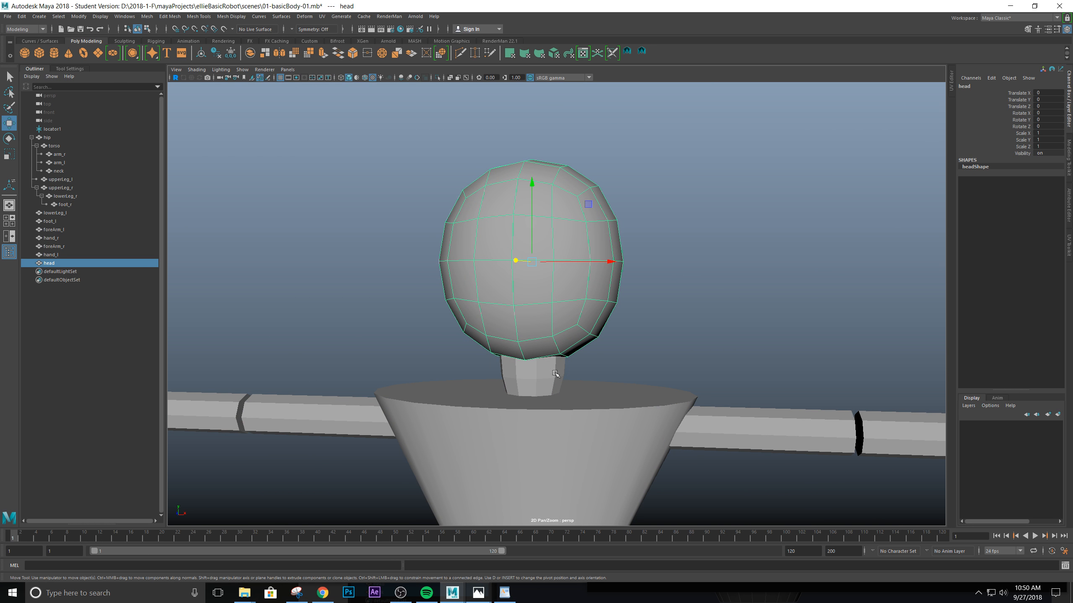
{"action": "mouse_move", "coordinate": [579, 304]}
{"action": "left_mouse_down", "text": "alt"}
{"action": "mouse_move", "coordinate": [557, 310]}
{"action": "mouse_move", "coordinate": [578, 303]}
{"action": "left_mouse_up", "text": "alt"}
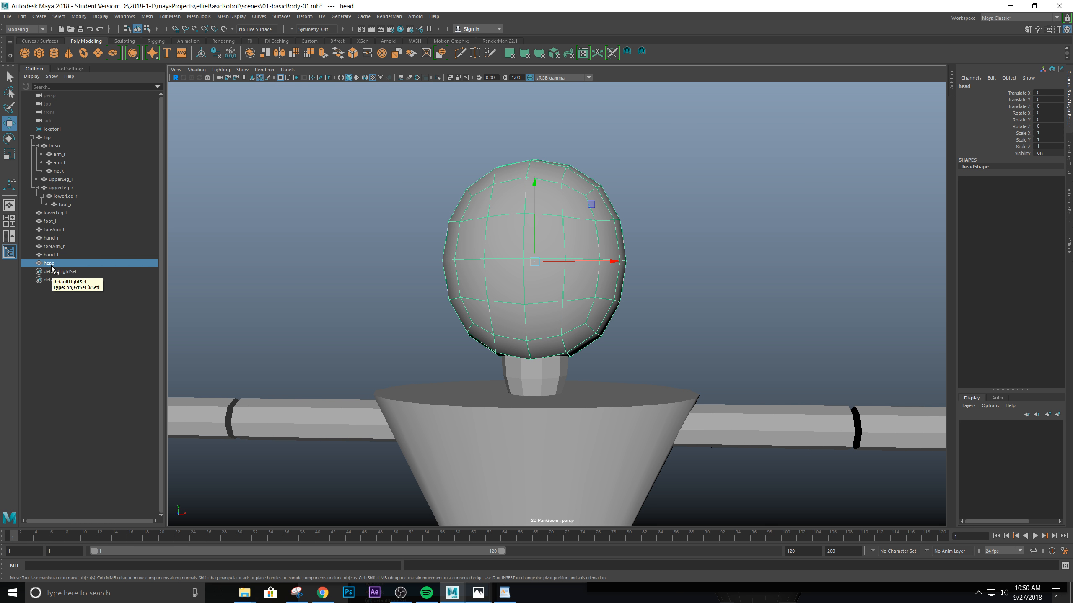
{"action": "left_click_drag", "start_coordinate": [533, 396], "coordinate": [555, 340], "text": "alt"}
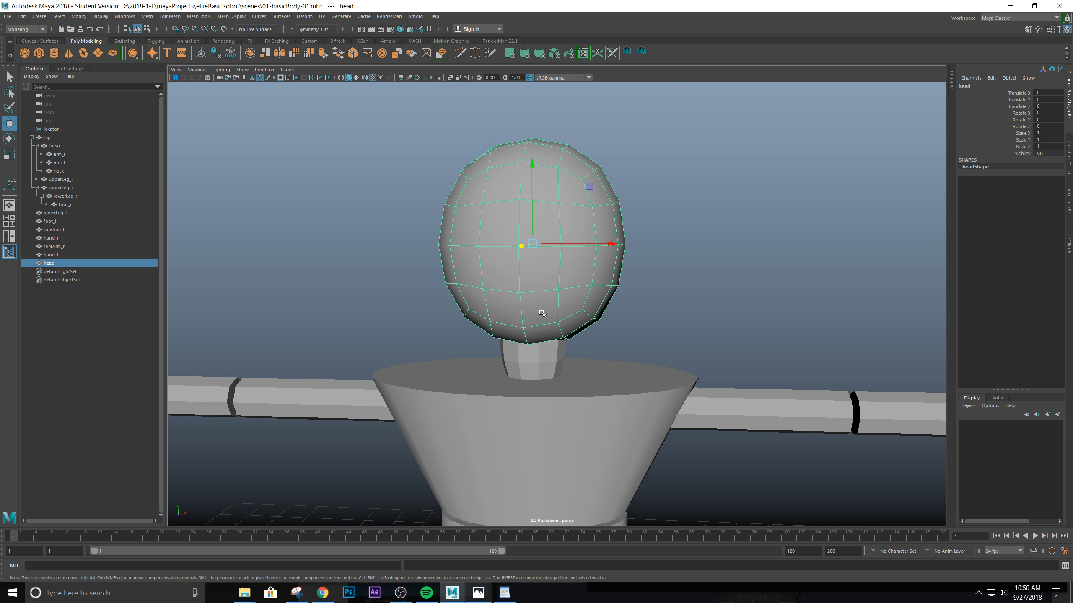
{"action": "left_click_drag", "start_coordinate": [608, 333], "coordinate": [544, 313], "text": "alt"}
{"action": "left_click_drag", "start_coordinate": [583, 320], "coordinate": [545, 300], "text": "alt"}
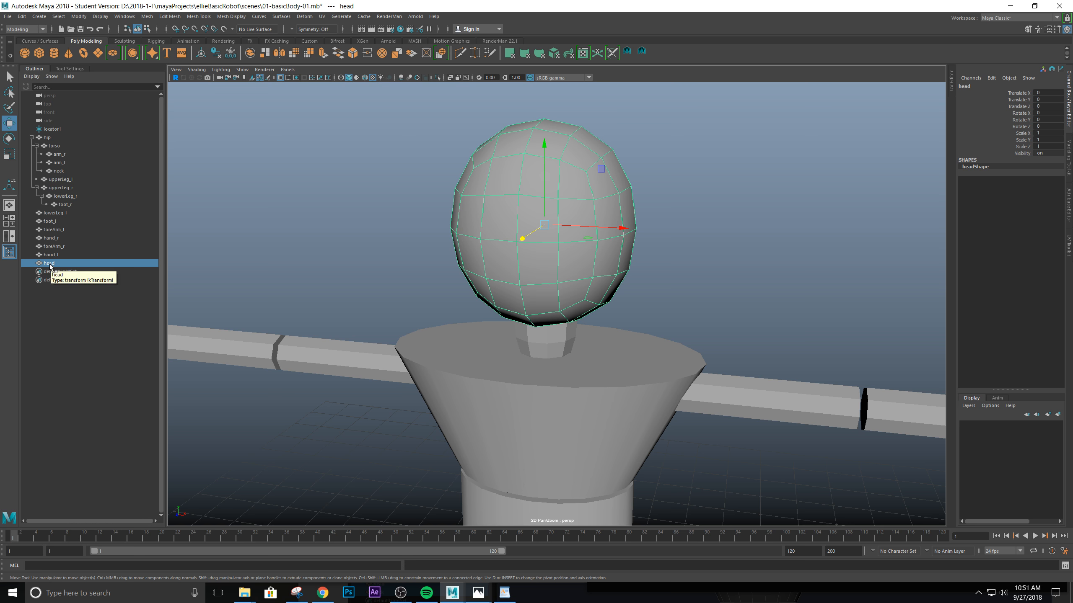
{"action": "left_click_drag", "start_coordinate": [50, 266], "coordinate": [56, 172]}
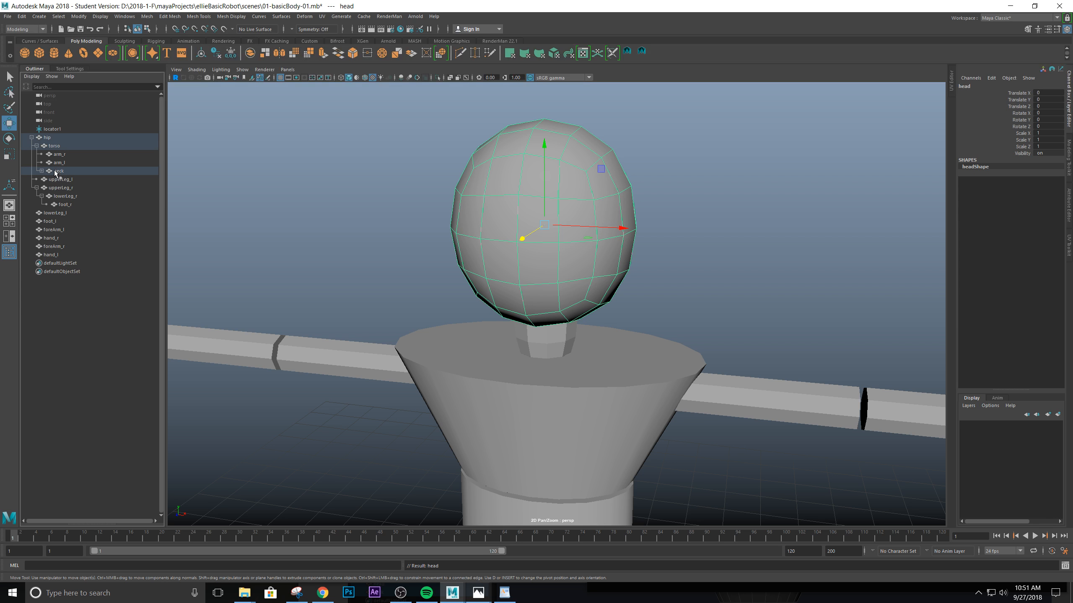
{"action": "left_click", "coordinate": [42, 171]}
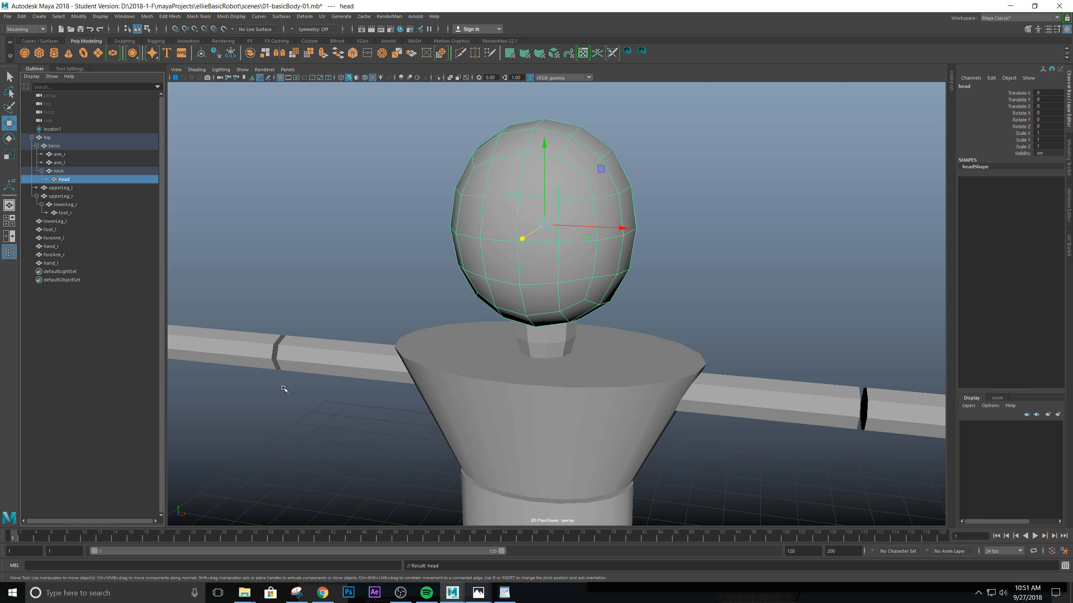
Parent foreArm_r under arm_r and hand_r under foreArm_r
{"action": "scroll", "coordinate": [284, 390], "scroll_direction": "down", "scroll_amount": 3}
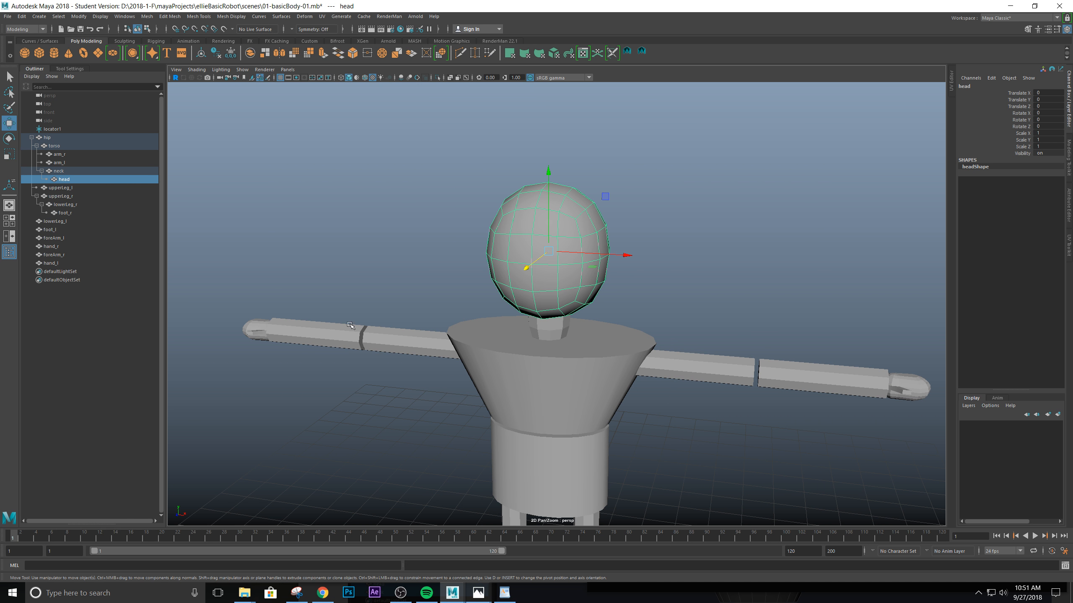
{"action": "left_click_drag", "start_coordinate": [359, 346], "coordinate": [320, 364], "text": "alt"}
{"action": "left_click", "coordinate": [307, 371]}
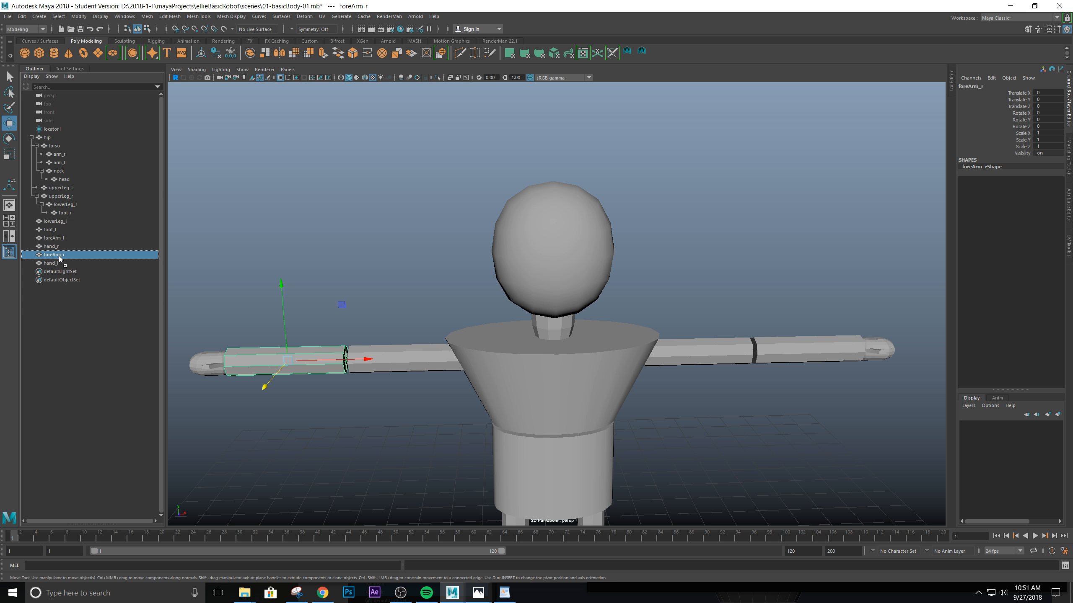
{"action": "middle_click_drag", "start_coordinate": [59, 259], "coordinate": [57, 157]}
{"action": "left_click", "coordinate": [42, 154]}
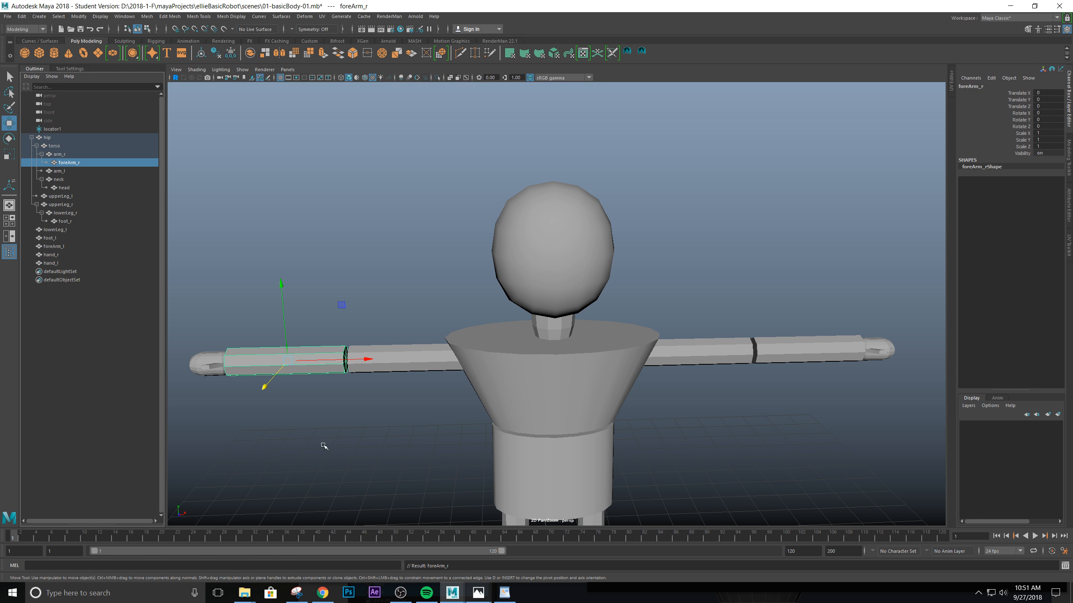
{"action": "left_click", "coordinate": [204, 366]}
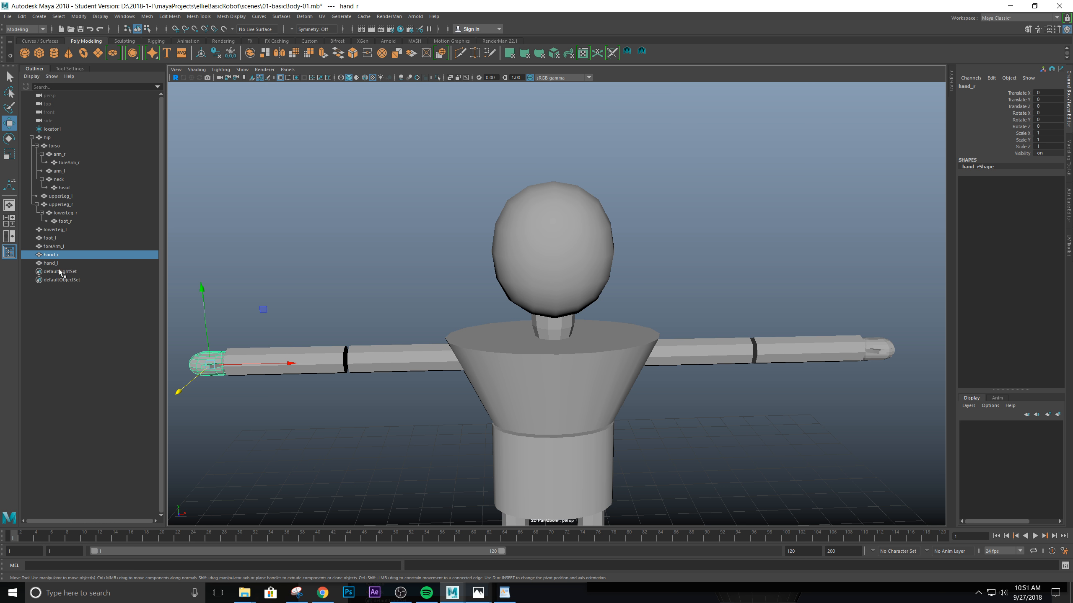
{"action": "left_click_drag", "start_coordinate": [54, 258], "coordinate": [72, 163]}
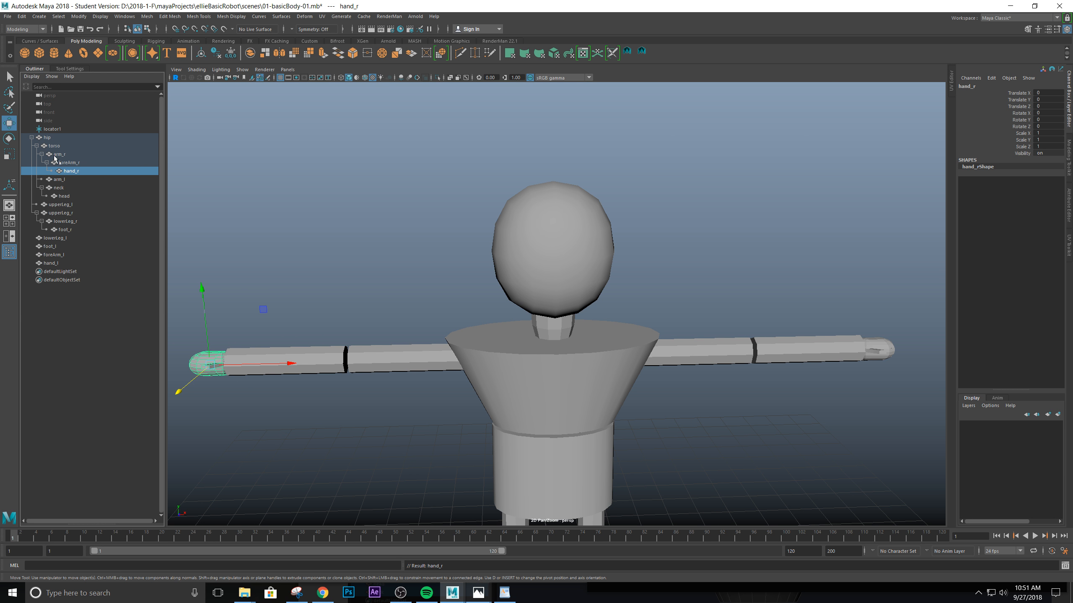
Try moving arm_r, foreArm_r and hand_r along Y to test whether their child parts follow, undoing each move
{"action": "left_click", "coordinate": [422, 366]}
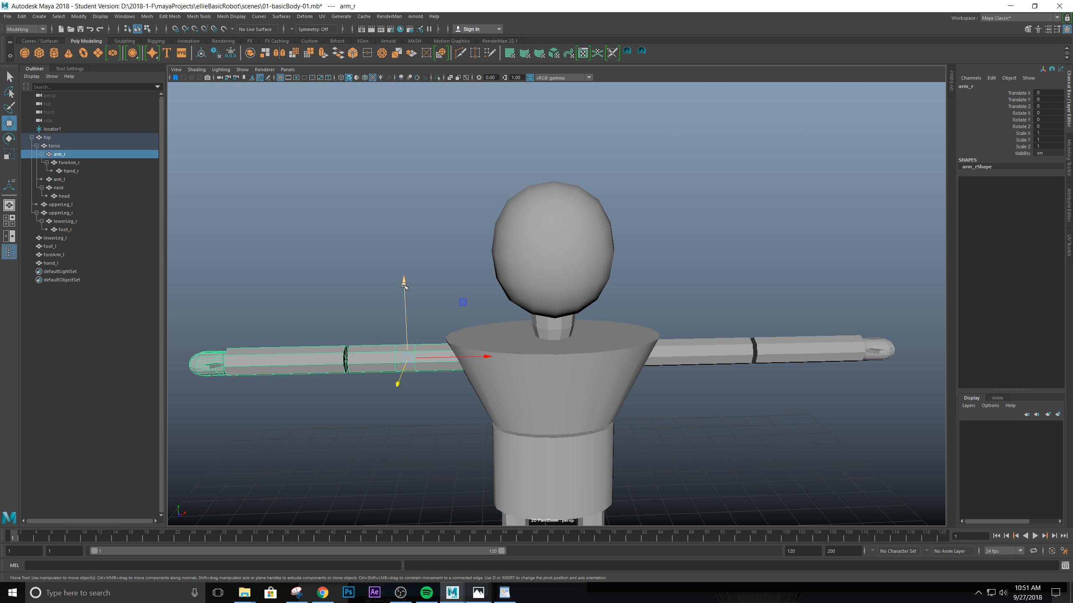
{"action": "left_click_drag", "start_coordinate": [404, 321], "coordinate": [404, 301]}
{"action": "key", "text": "ctrl+z"}
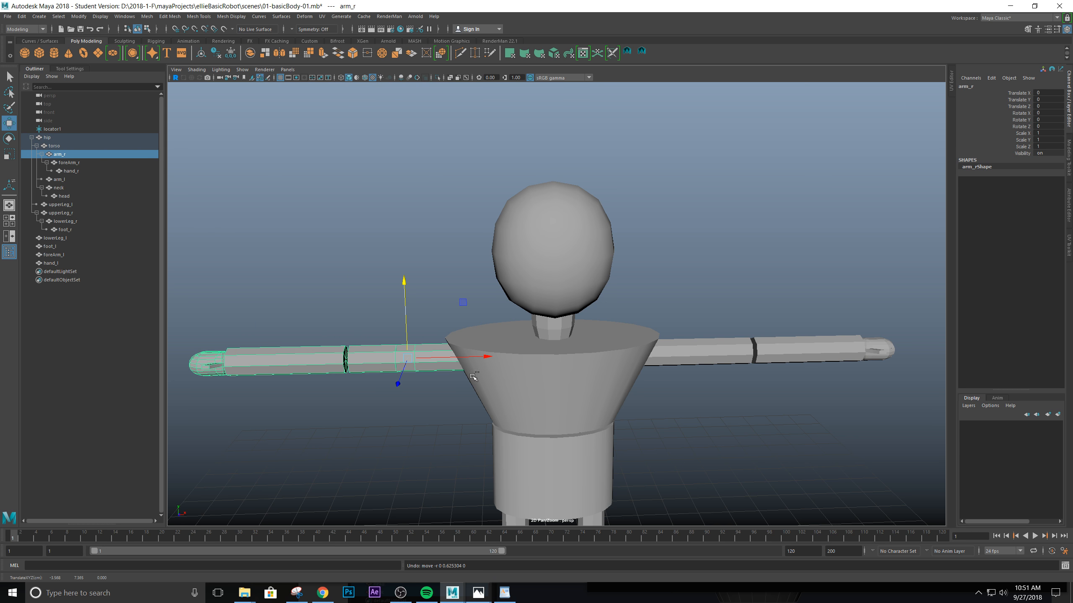
{"action": "left_click", "coordinate": [297, 354]}
{"action": "left_click_drag", "start_coordinate": [283, 320], "coordinate": [282, 305]}
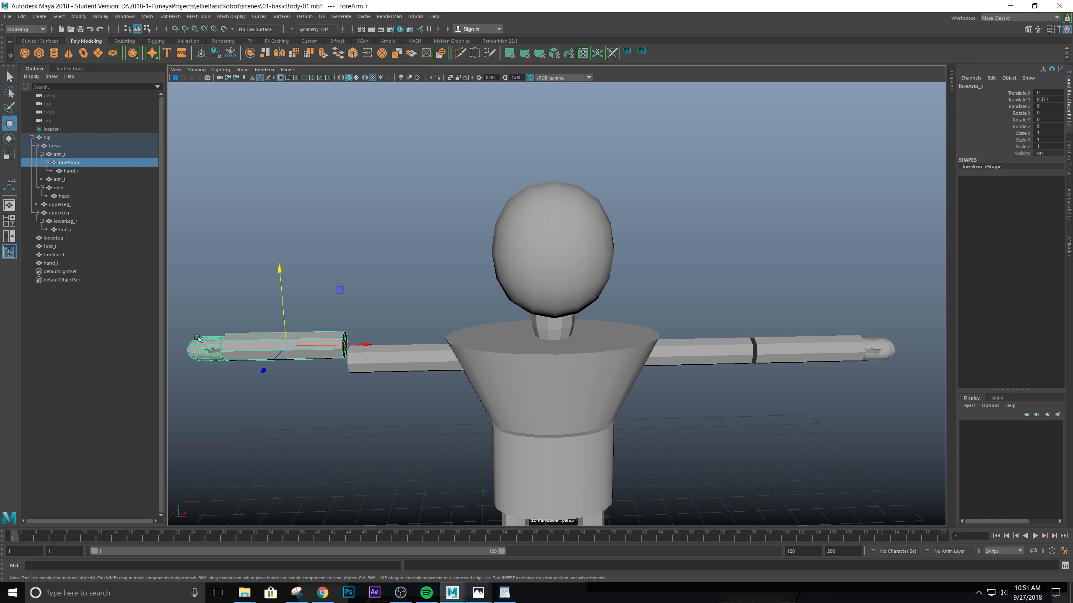
{"action": "key", "text": "ctrl+z"}
{"action": "left_click", "coordinate": [211, 359]}
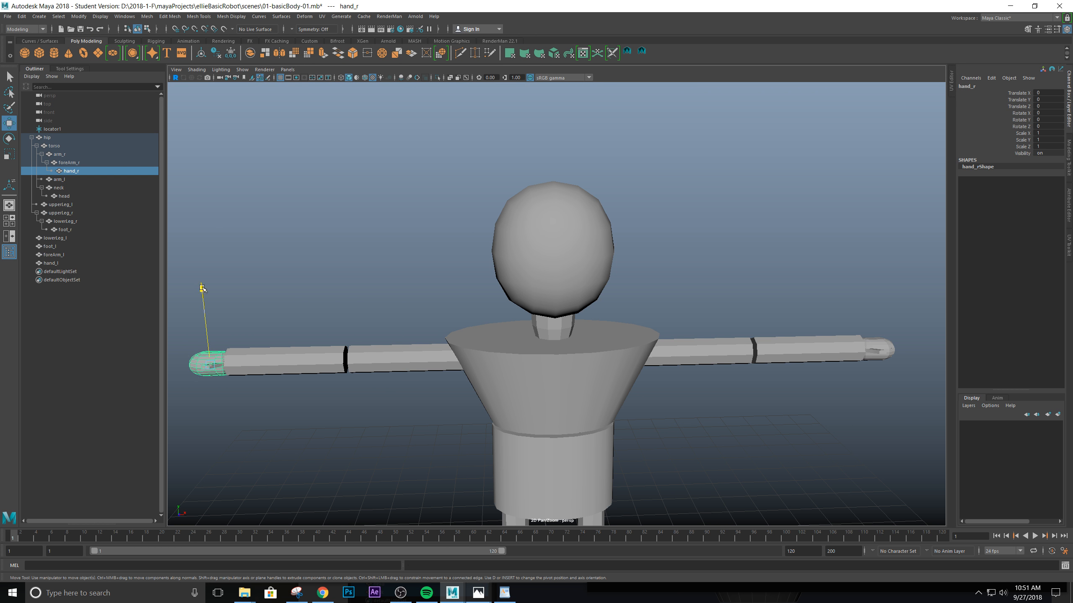
{"action": "left_click_drag", "start_coordinate": [202, 291], "coordinate": [202, 292]}
{"action": "key", "text": "ctrl+z"}
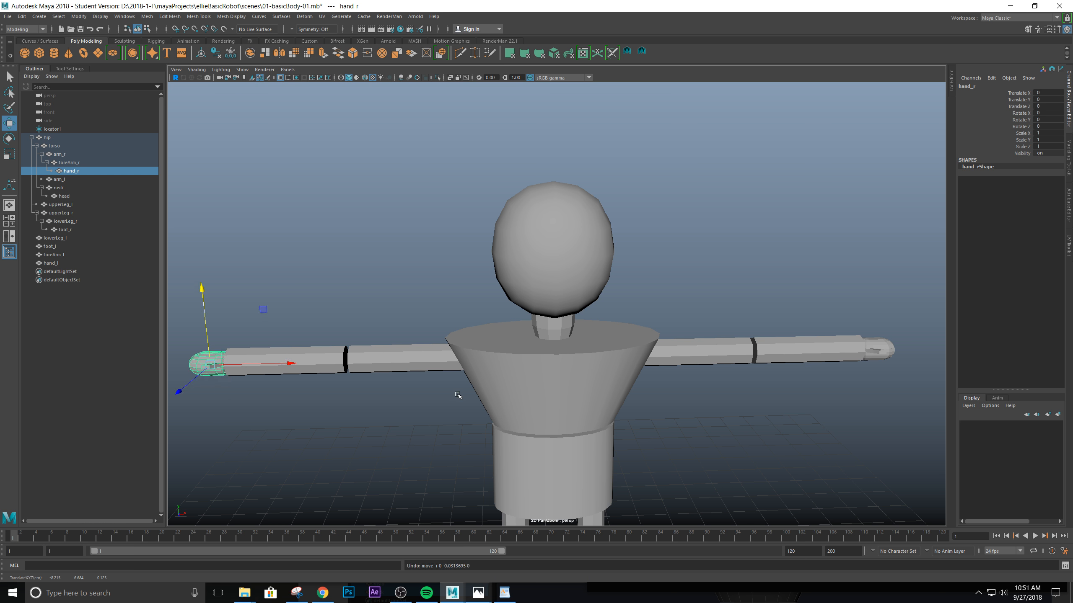
Parent lowerLeg_l under upperLeg_l and expand upperLeg_l's hierarchy to show it
{"action": "left_click", "coordinate": [63, 237]}
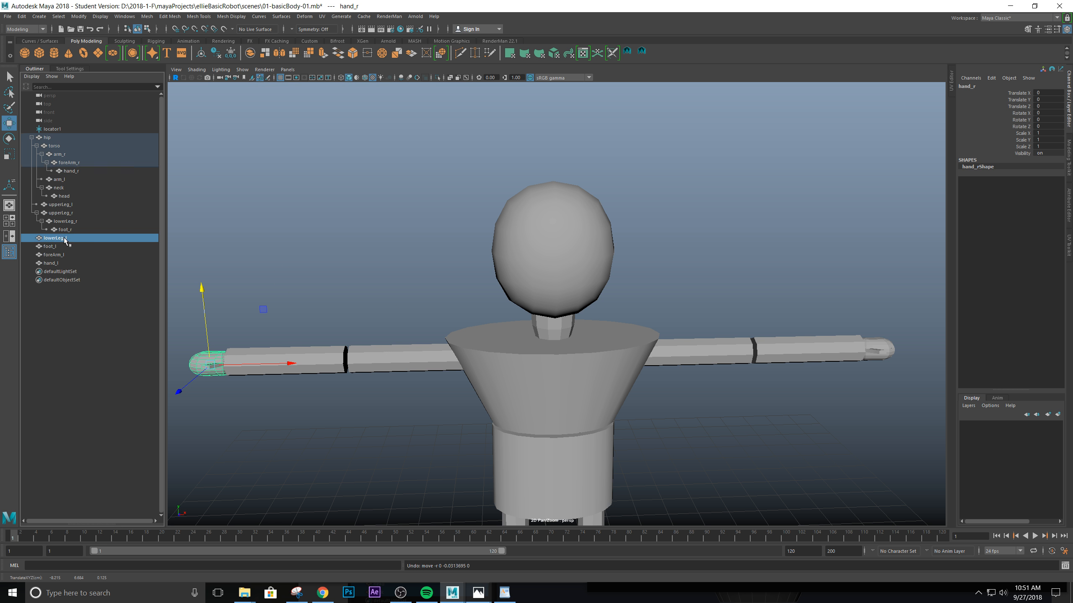
{"action": "scroll", "coordinate": [565, 352], "scroll_direction": "down", "scroll_amount": 1}
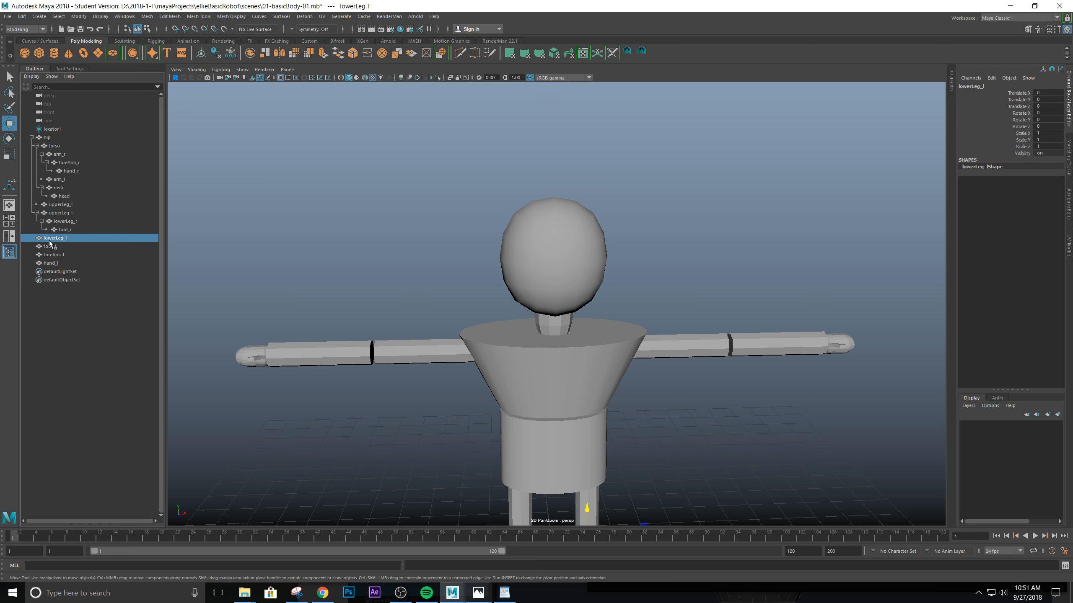
{"action": "scroll", "coordinate": [530, 311], "scroll_direction": "down", "scroll_amount": 1}
{"action": "middle_click_drag", "start_coordinate": [541, 265], "coordinate": [515, 201], "text": "alt"}
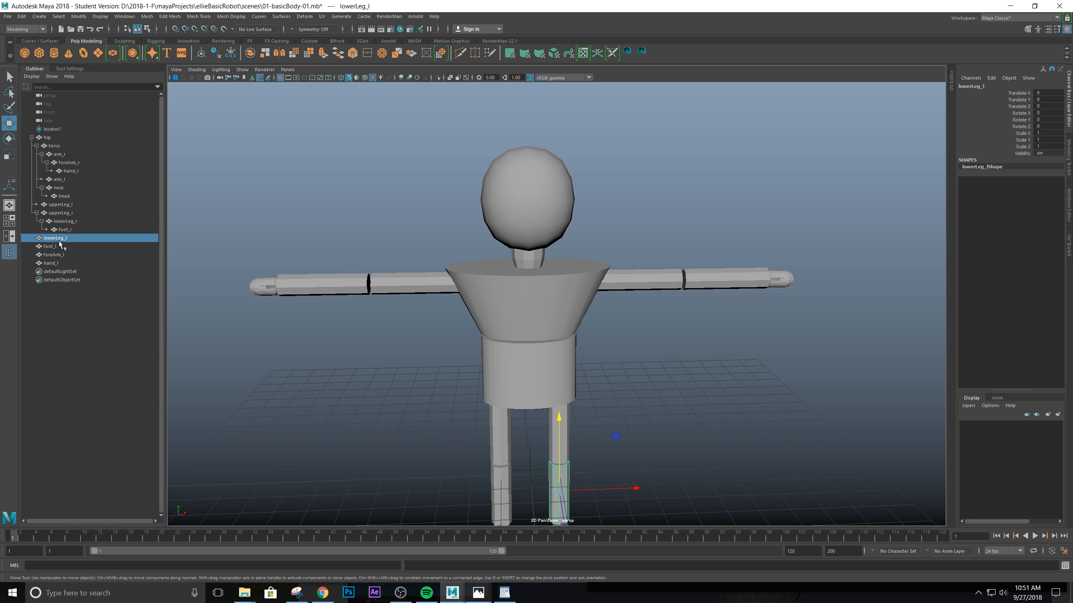
{"action": "middle_click_drag", "start_coordinate": [524, 399], "coordinate": [492, 237], "text": "alt"}
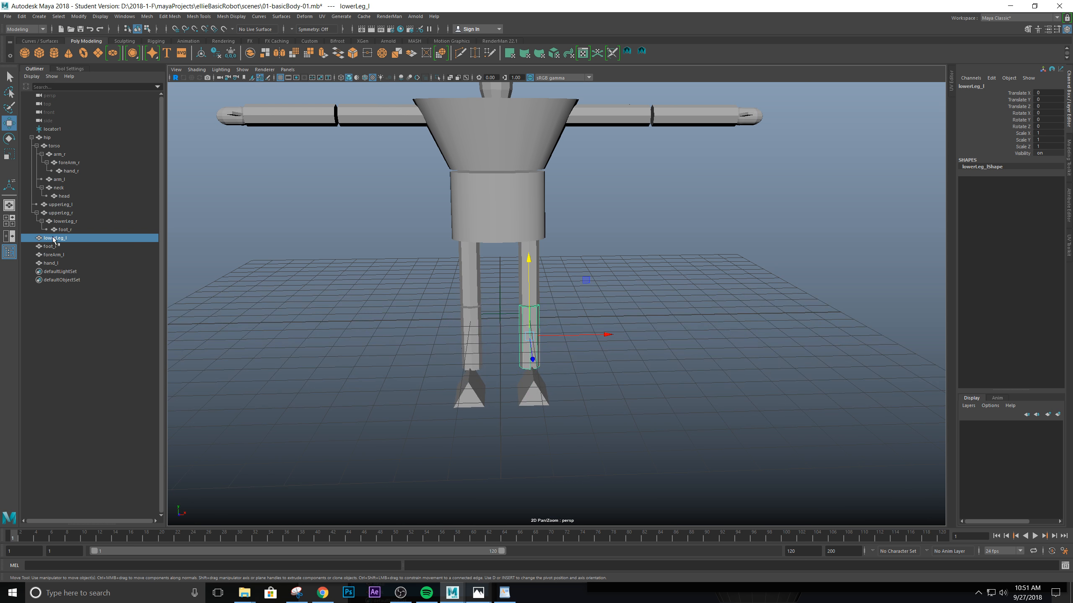
{"action": "left_click_drag", "start_coordinate": [54, 239], "coordinate": [61, 206]}
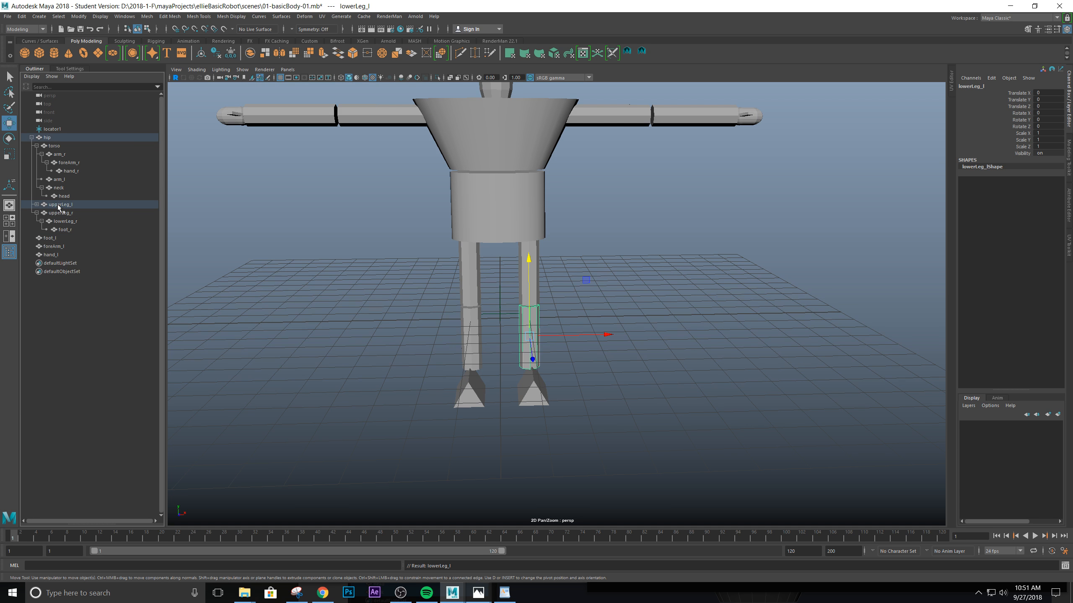
{"action": "left_click", "coordinate": [37, 204]}
Parent foot_l under lowerLeg_l and expand lowerLeg_l's hierarchy to show it
{"action": "left_click", "coordinate": [53, 247]}
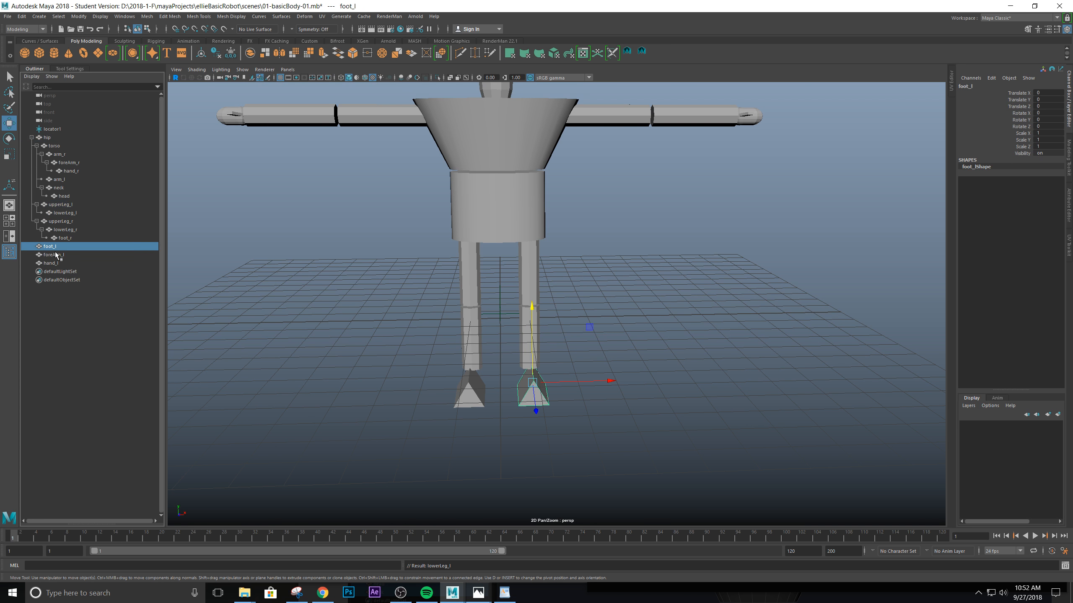
{"action": "left_click_drag", "start_coordinate": [53, 247], "coordinate": [69, 215]}
{"action": "left_click", "coordinate": [42, 213]}
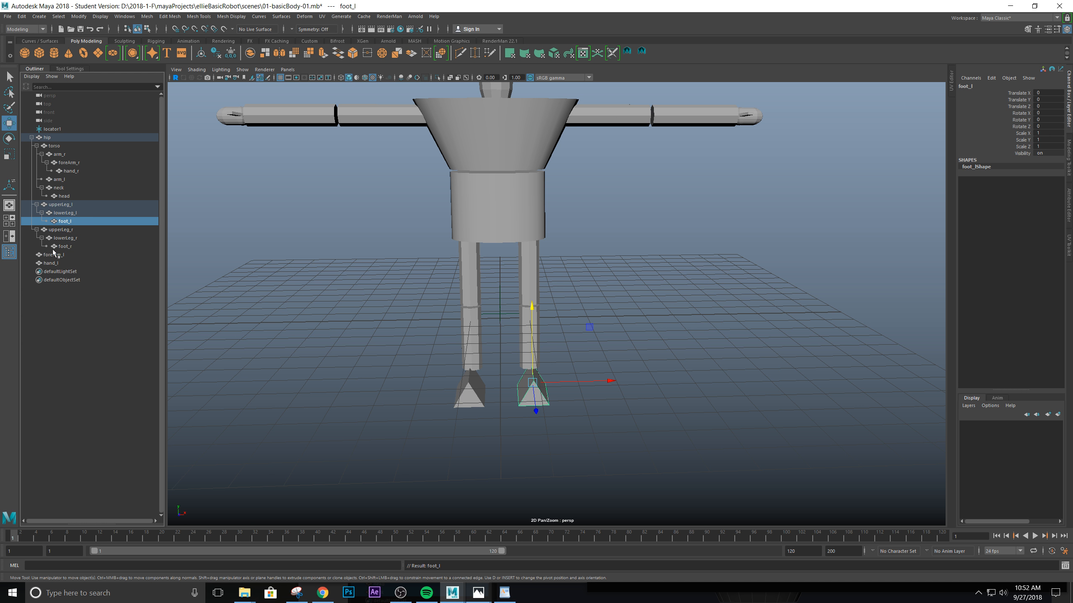
{"action": "left_click", "coordinate": [54, 255]}
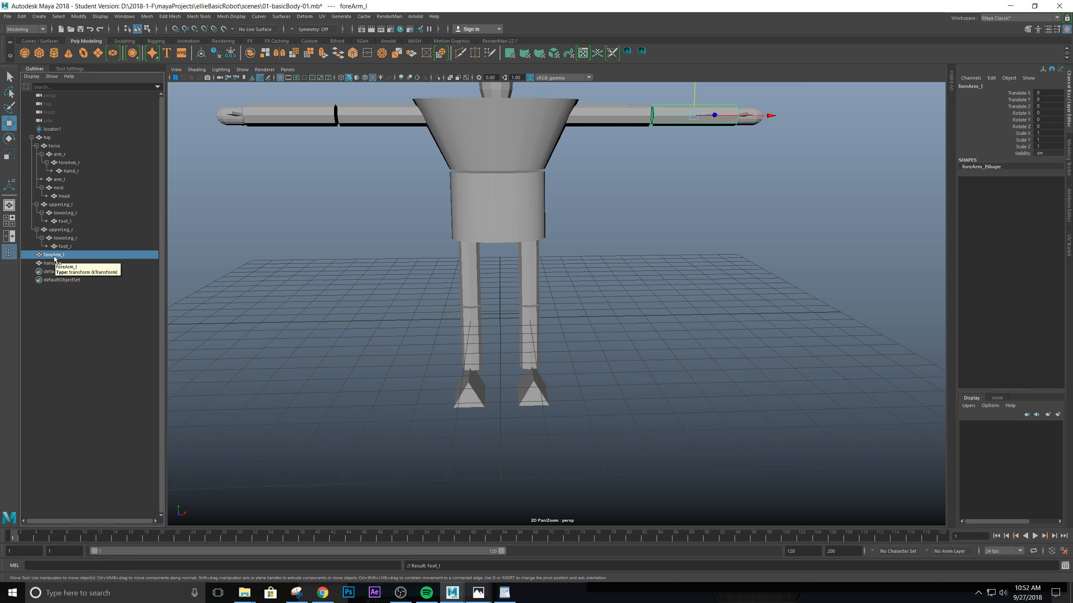
{"action": "mouse_move", "coordinate": [54, 255]}
{"action": "left_mouse_down"}
{"action": "mouse_move", "coordinate": [80, 209]}
{"action": "mouse_move", "coordinate": [93, 209]}
{"action": "mouse_move", "coordinate": [76, 201]}
{"action": "mouse_move", "coordinate": [56, 147]}
{"action": "left_mouse_up"}
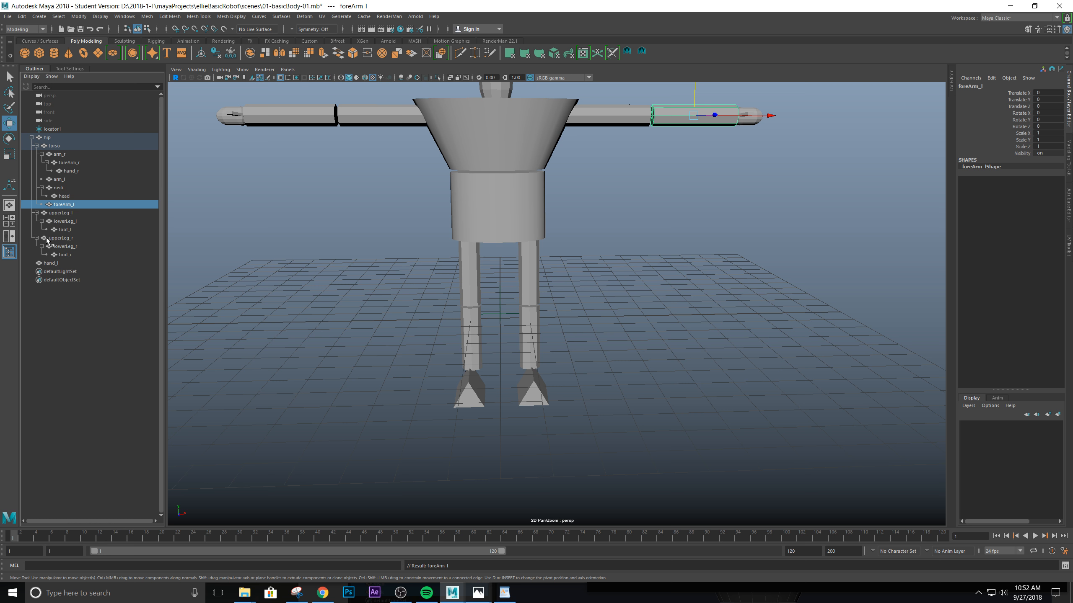
{"action": "left_click", "coordinate": [56, 264]}
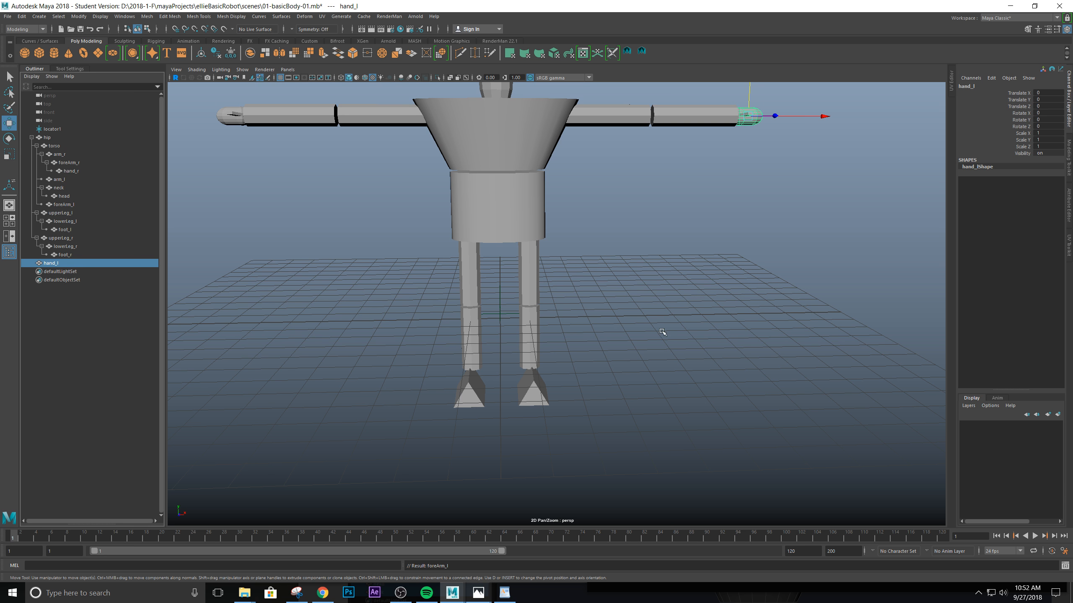
{"action": "scroll", "coordinate": [662, 332], "scroll_direction": "down", "scroll_amount": 3}
{"action": "left_click", "coordinate": [654, 180]}
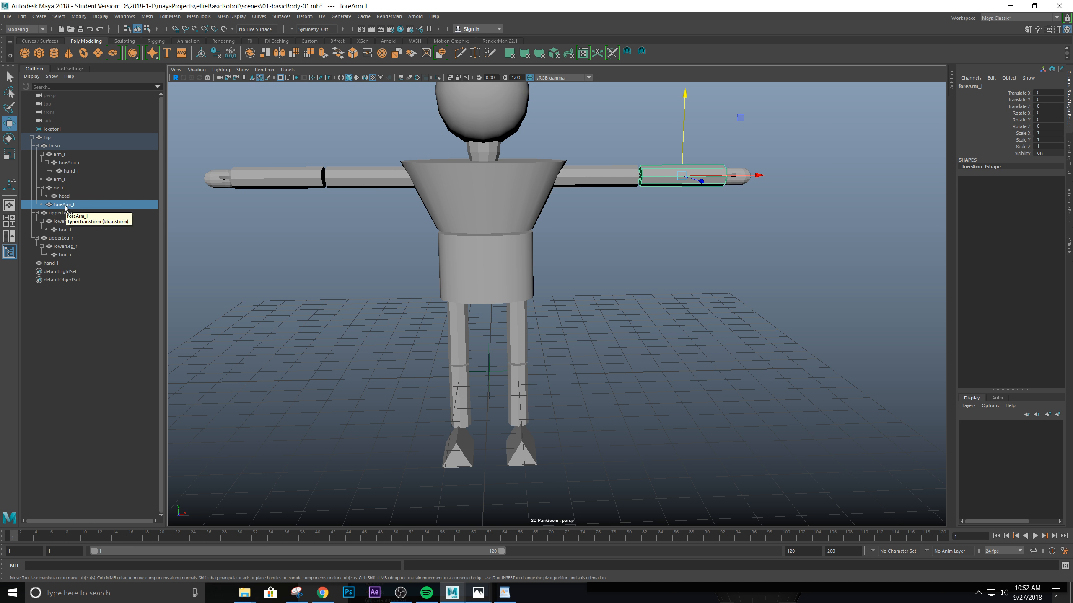
{"action": "left_click", "coordinate": [59, 264]}
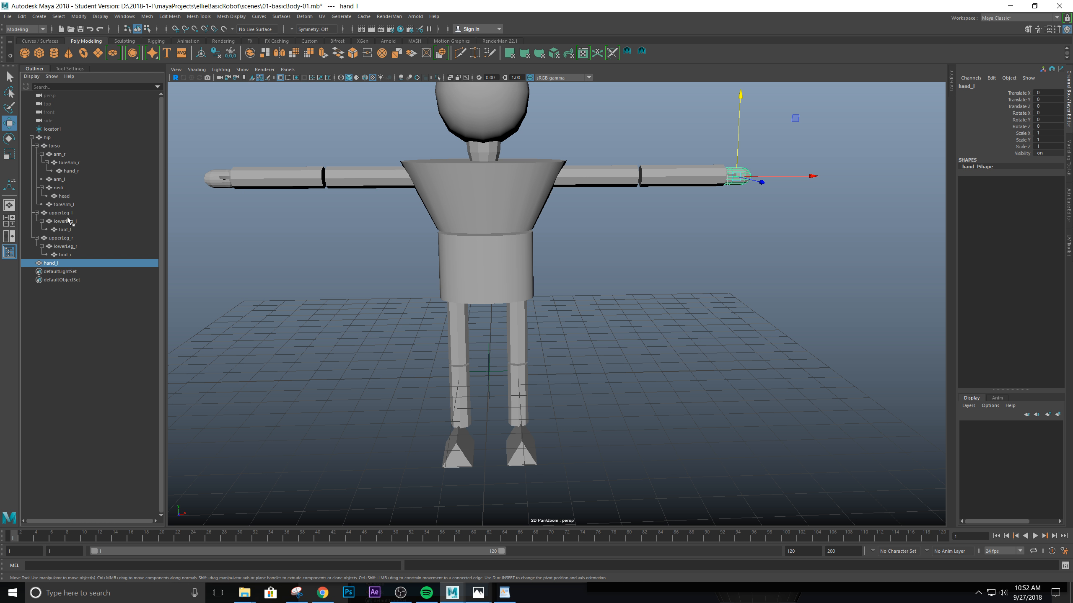
Parent foreArm_l under arm_l and hand_l under foreArm_l
{"action": "left_click_drag", "start_coordinate": [64, 205], "coordinate": [63, 182]}
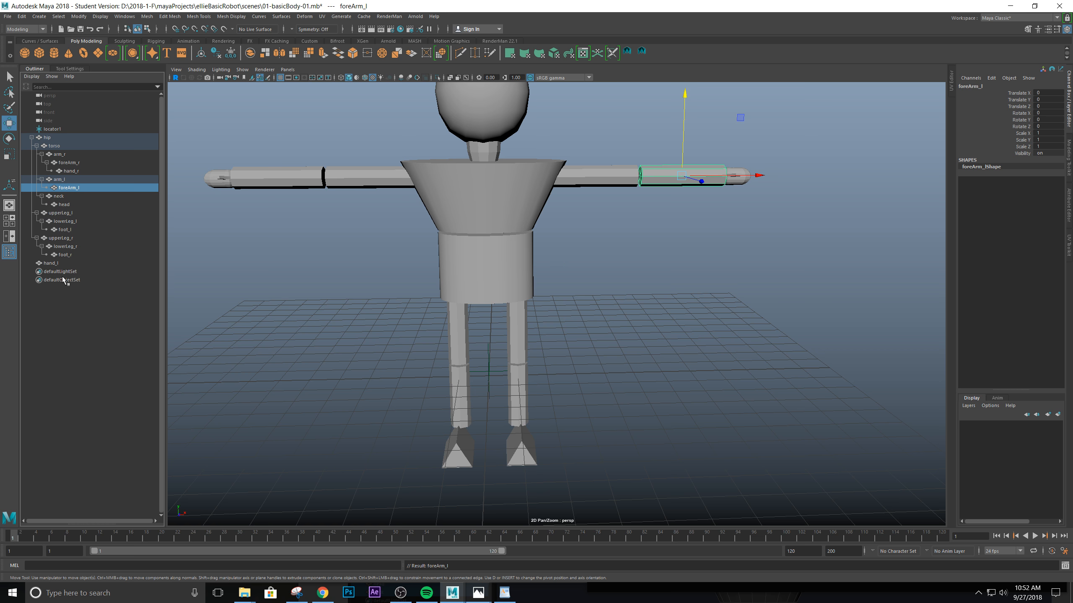
{"action": "left_click_drag", "start_coordinate": [57, 262], "coordinate": [76, 188]}
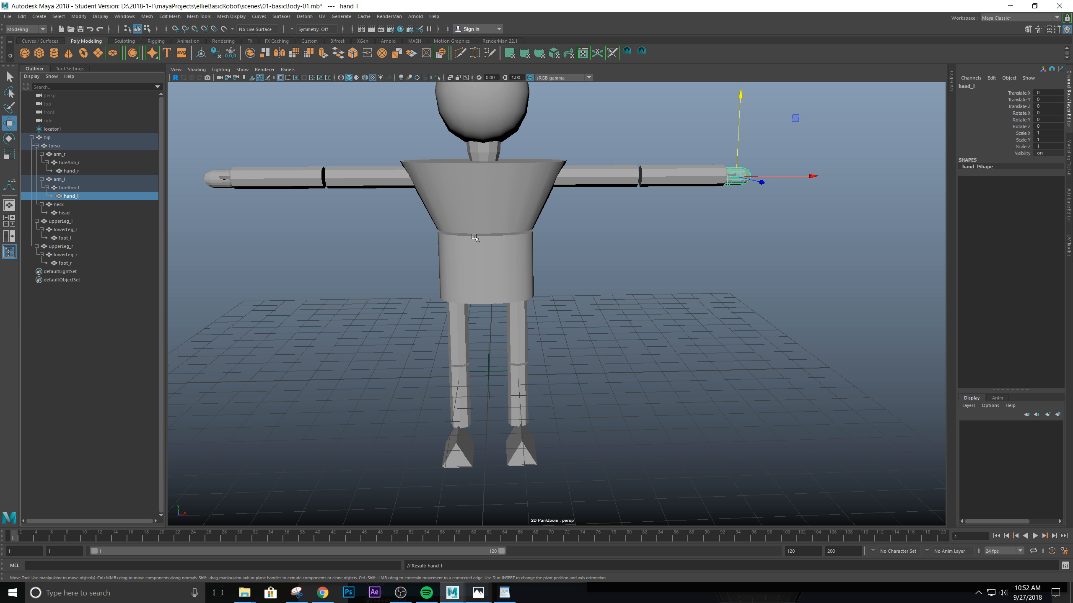
Move the hip about 6.49 units along Z to test whether the whole robot follows
{"action": "left_click", "coordinate": [490, 306]}
{"action": "left_click", "coordinate": [516, 289]}
{"action": "left_click_drag", "start_coordinate": [612, 313], "coordinate": [538, 333], "text": "alt"}
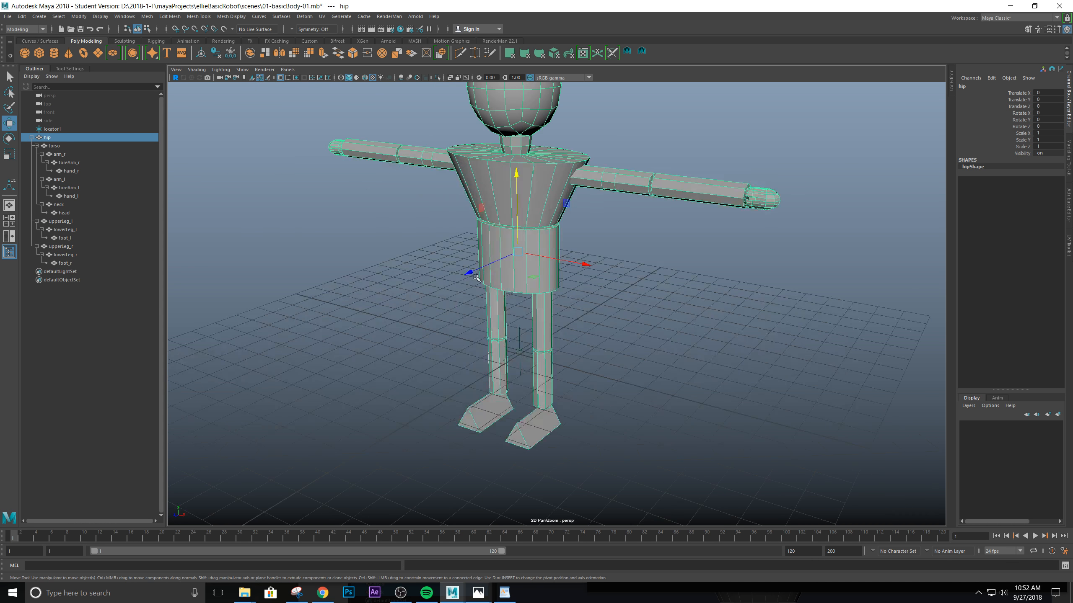
{"action": "left_click_drag", "start_coordinate": [463, 277], "coordinate": [325, 321]}
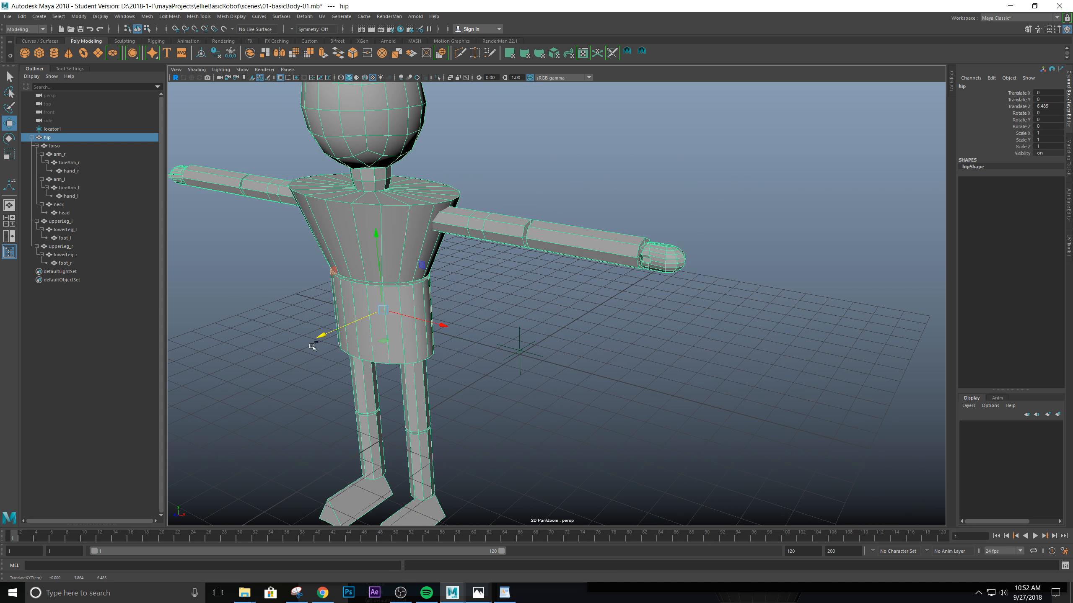
Undo the hip move, test-move upperLeg_l about 5.6 units along Z, and revert that move
{"action": "key", "text": "ctrl+z"}
{"action": "left_click_drag", "start_coordinate": [566, 242], "coordinate": [608, 225], "text": "alt"}
{"action": "left_click", "coordinate": [524, 323]}
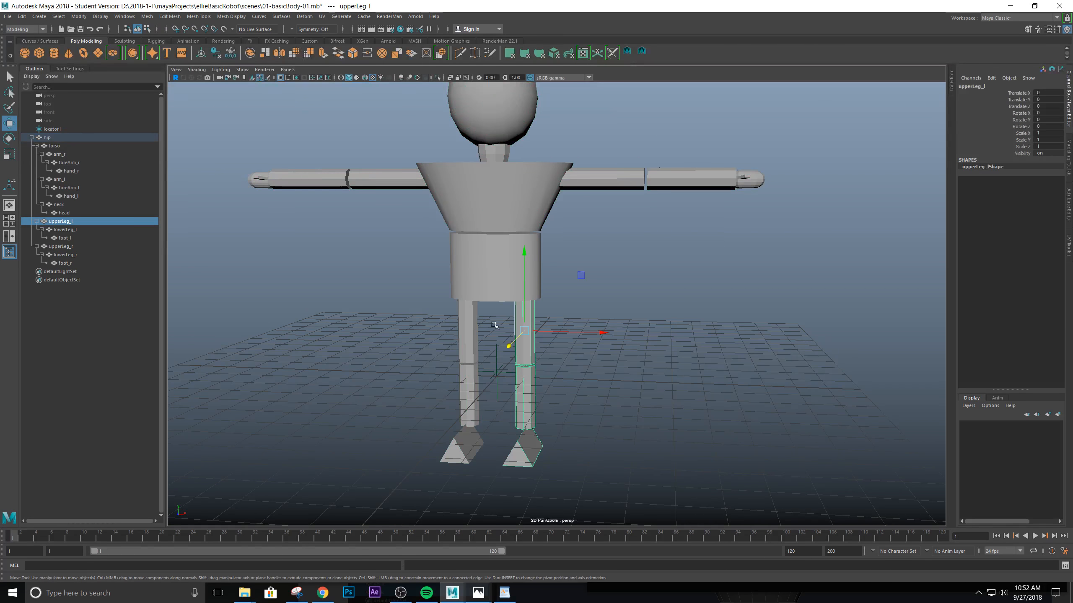
{"action": "left_click_drag", "start_coordinate": [508, 346], "coordinate": [462, 386]}
{"action": "key", "text": "ctrl+z"}
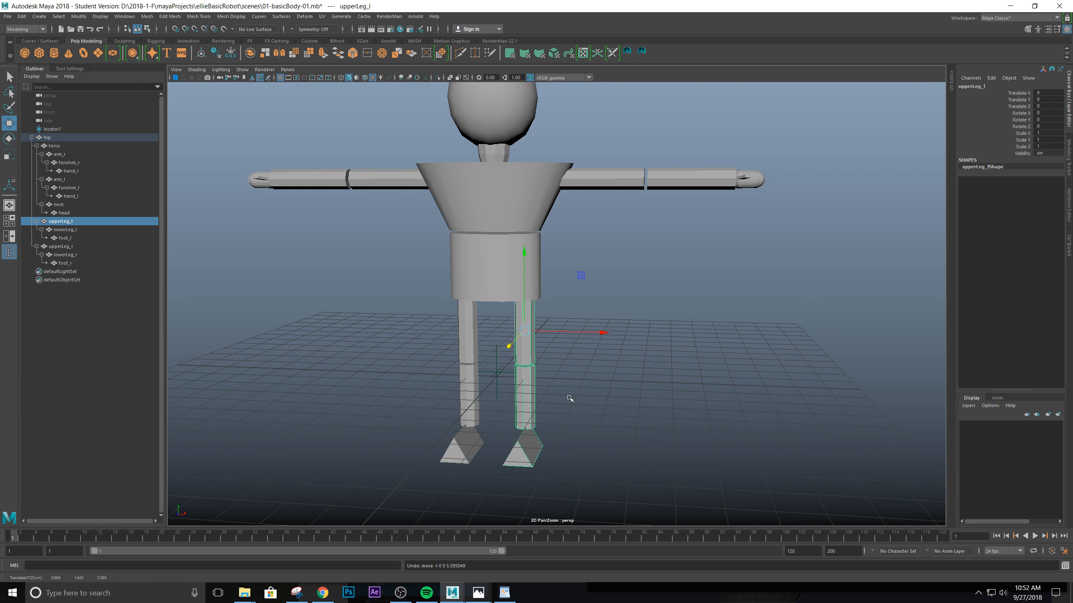
Test-move lowerLeg_l forward along Z to check that the foot follows, and undo the move
{"action": "left_click", "coordinate": [527, 384]}
{"action": "left_click_drag", "start_coordinate": [512, 409], "coordinate": [505, 465]}
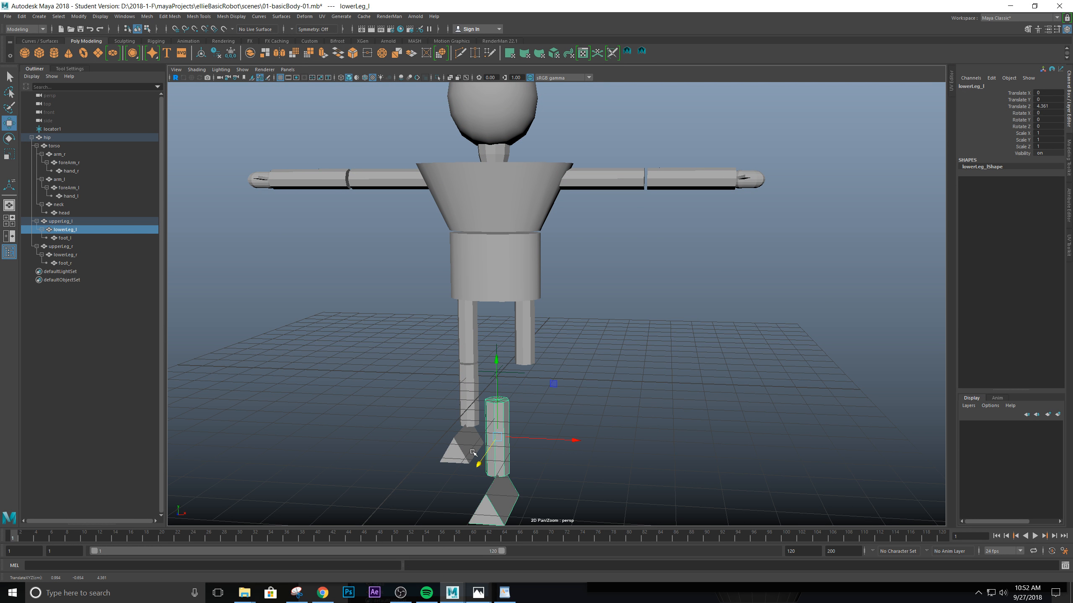
{"action": "key", "text": "ctrl+z"}
Test-move arm_l about 2.4 units along X to check that its forearm and hand follow, and undo it
{"action": "left_click", "coordinate": [601, 181]}
{"action": "left_click_drag", "start_coordinate": [643, 240], "coordinate": [620, 298], "text": "alt"}
{"action": "left_click_drag", "start_coordinate": [659, 230], "coordinate": [731, 230]}
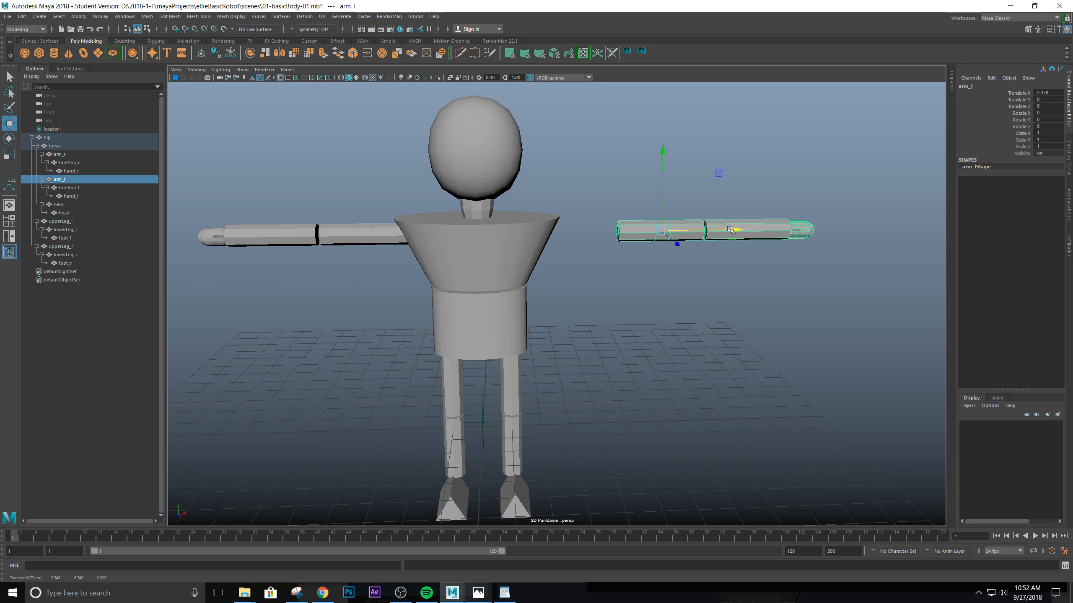
{"action": "key", "text": "ctrl+z"}
Test-move the neck about 2.1 units up along Y to check that the head follows, and undo it
{"action": "left_click", "coordinate": [482, 210]}
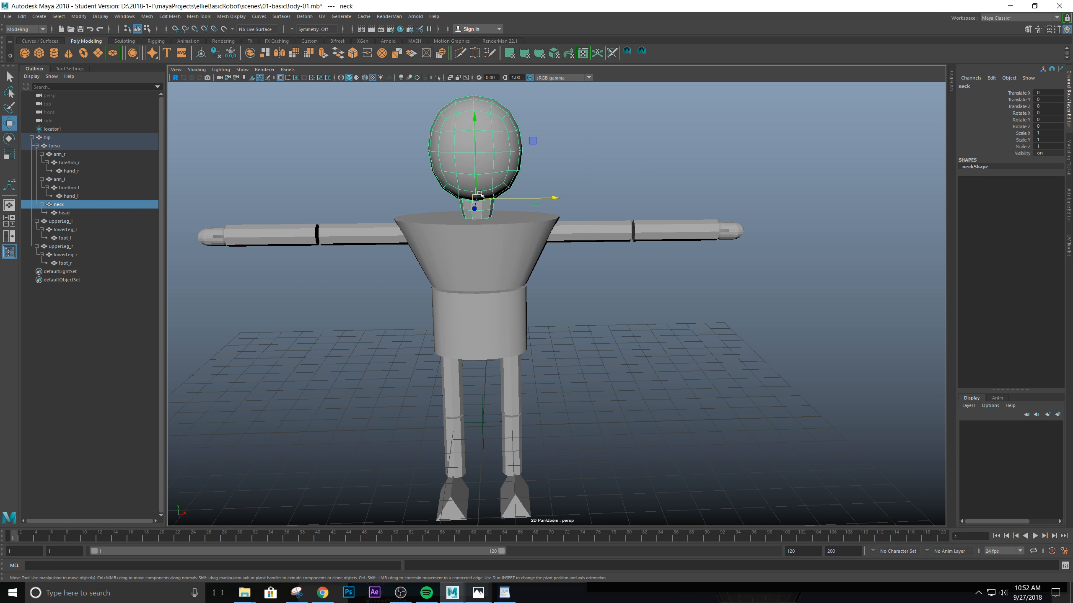
{"action": "scroll", "coordinate": [494, 138], "scroll_direction": "down", "scroll_amount": 3}
{"action": "scroll", "coordinate": [515, 142], "scroll_direction": "up", "scroll_amount": 3}
{"action": "middle_click_drag", "start_coordinate": [537, 145], "coordinate": [535, 192], "text": "alt"}
{"action": "mouse_move", "coordinate": [500, 249]}
{"action": "left_mouse_down", "text": "alt"}
{"action": "mouse_move", "coordinate": [476, 236]}
{"action": "mouse_move", "coordinate": [499, 252]}
{"action": "left_mouse_up", "text": "alt"}
{"action": "left_click_drag", "start_coordinate": [475, 170], "coordinate": [485, 72], "text": "alt"}
{"action": "key", "text": "ctrl+z"}
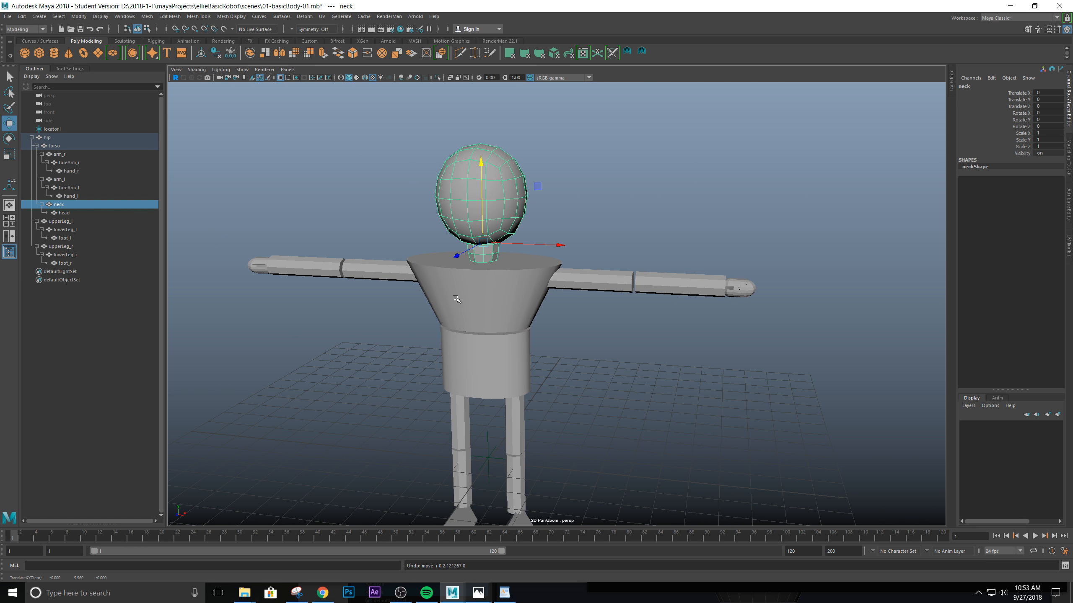
Test-move arm_r outward along X to check that its child parts follow, and undo the move
{"action": "left_click", "coordinate": [401, 272]}
{"action": "left_click", "coordinate": [424, 282]}
{"action": "left_click", "coordinate": [374, 276]}
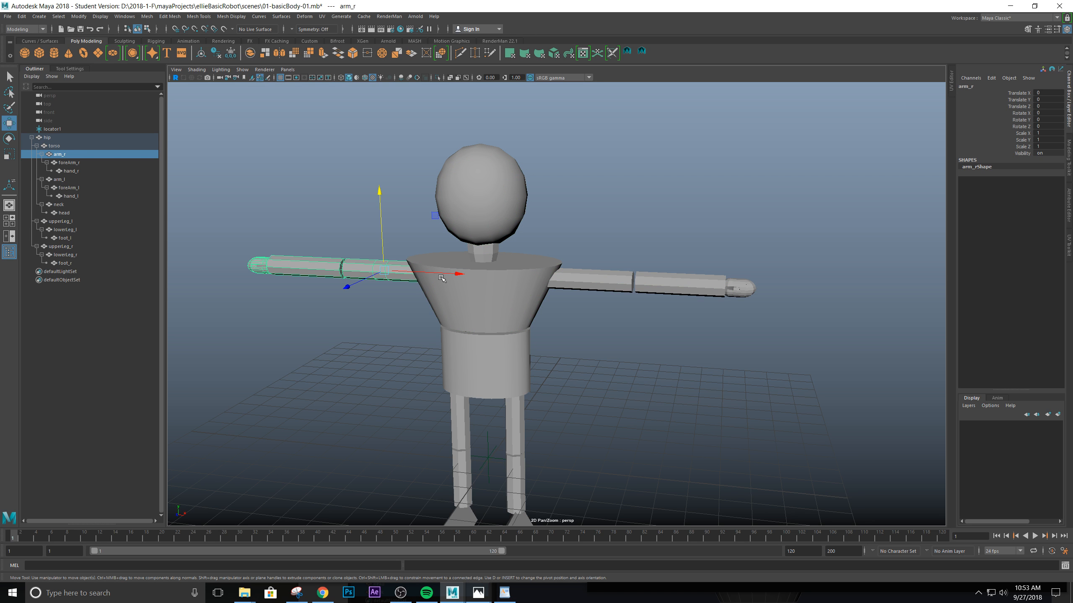
{"action": "left_click_drag", "start_coordinate": [422, 273], "coordinate": [376, 274]}
{"action": "key", "text": "ctrl+z"}
Test-move foreArm_r outward along X to check that hand_r follows, and undo the move
{"action": "left_click", "coordinate": [308, 272]}
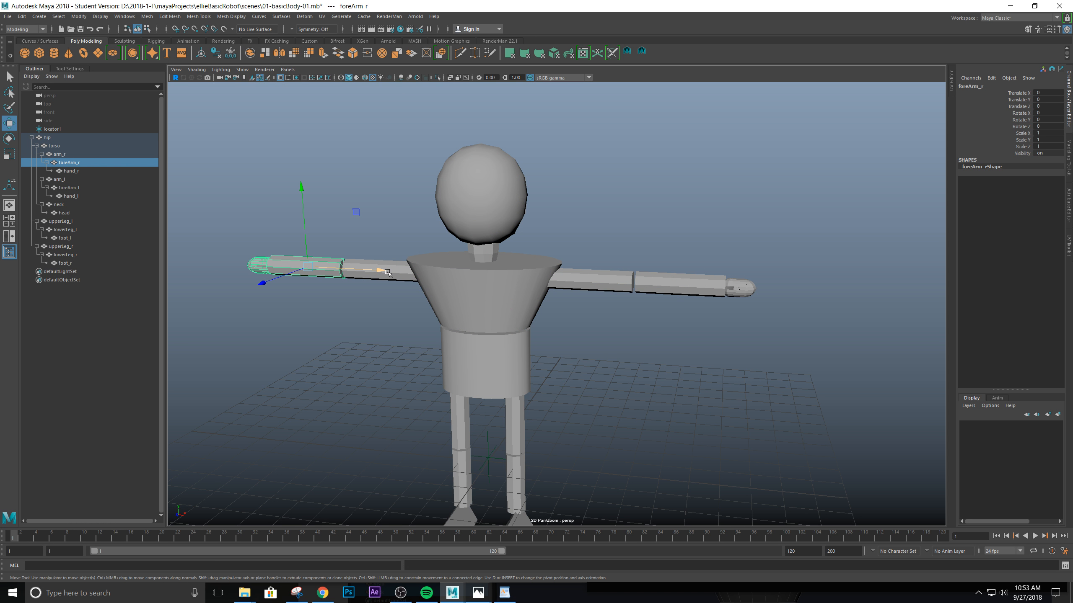
{"action": "left_click_drag", "start_coordinate": [308, 272], "coordinate": [435, 287]}
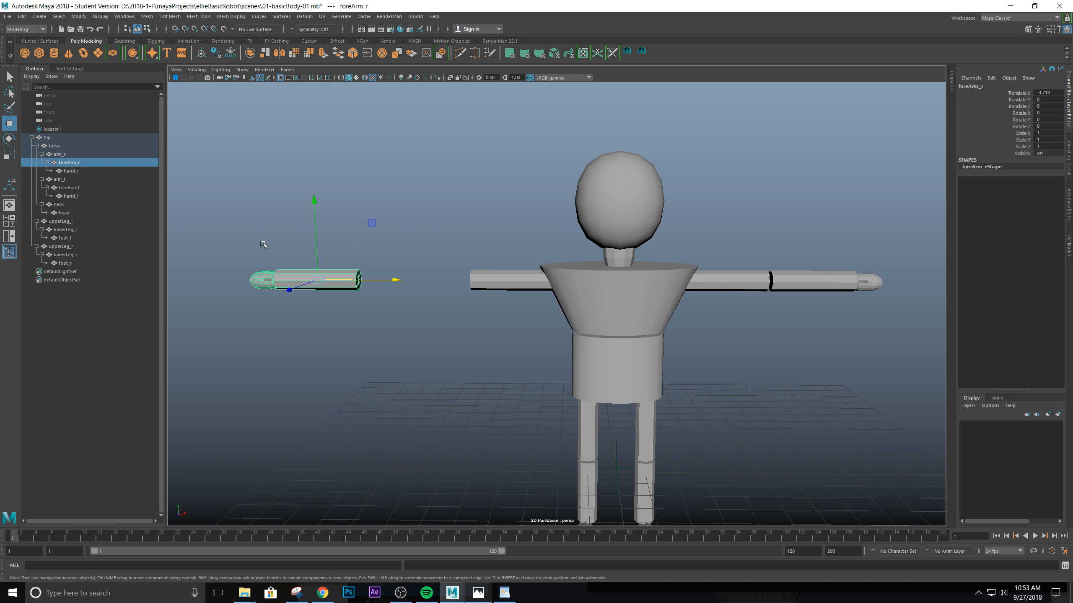
{"action": "key", "text": "ctrl+z"}
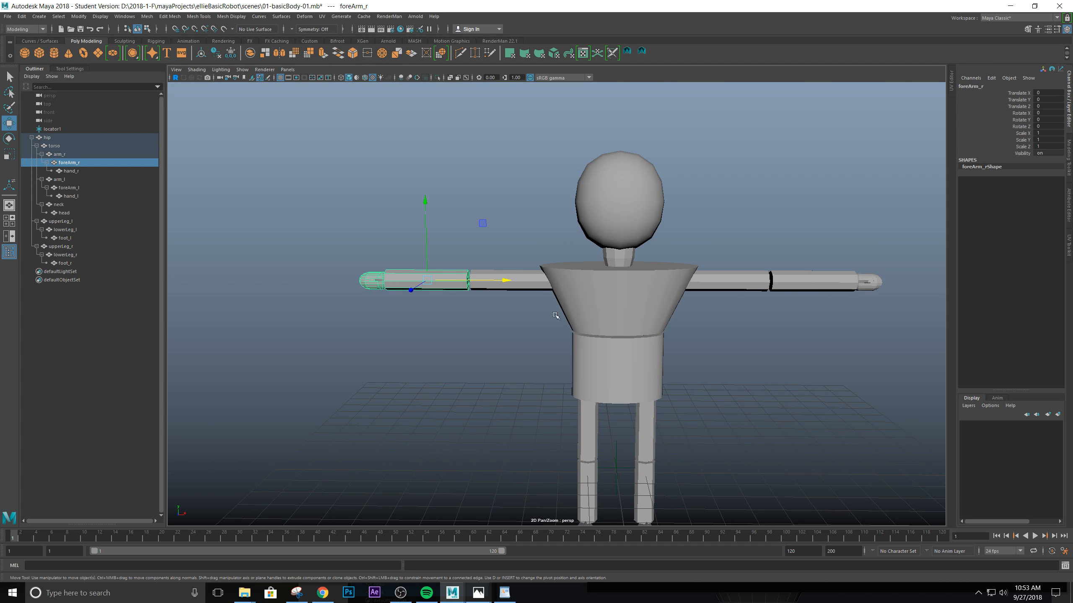
Test-rotate arm_l about -85 degrees around Z on its default mid-arm pivot, and undo the rotation
{"action": "middle_click_drag", "start_coordinate": [591, 315], "coordinate": [555, 270], "text": "alt"}
{"action": "left_click_drag", "start_coordinate": [599, 317], "coordinate": [585, 315], "text": "alt"}
{"action": "scroll", "coordinate": [585, 314], "scroll_direction": "down", "scroll_amount": 3}
{"action": "middle_click_drag", "start_coordinate": [637, 358], "coordinate": [603, 356], "text": "alt"}
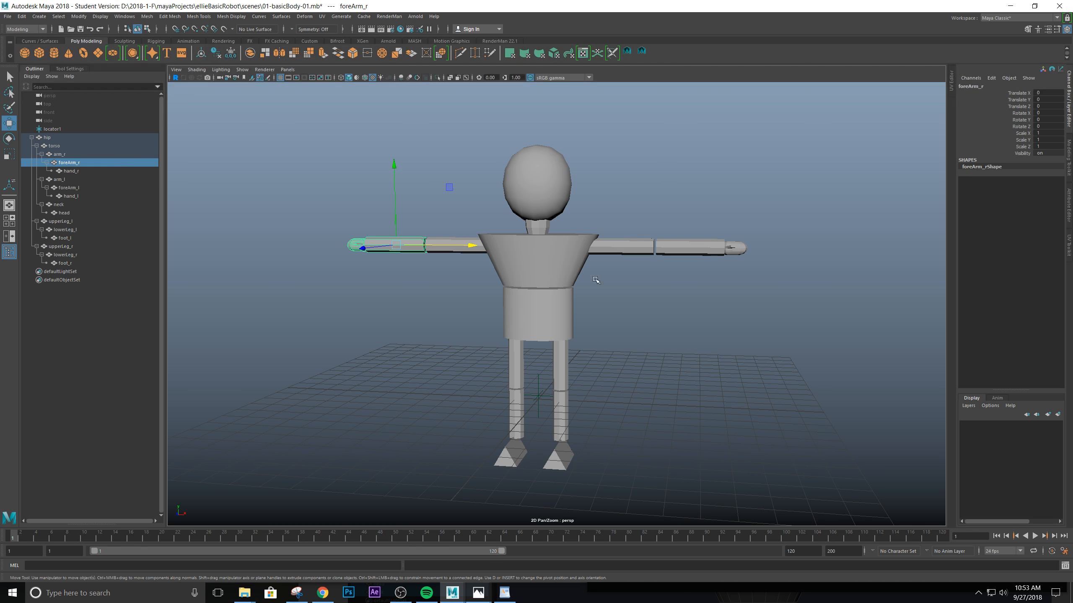
{"action": "left_click", "coordinate": [589, 251]}
{"action": "key", "text": "e"}
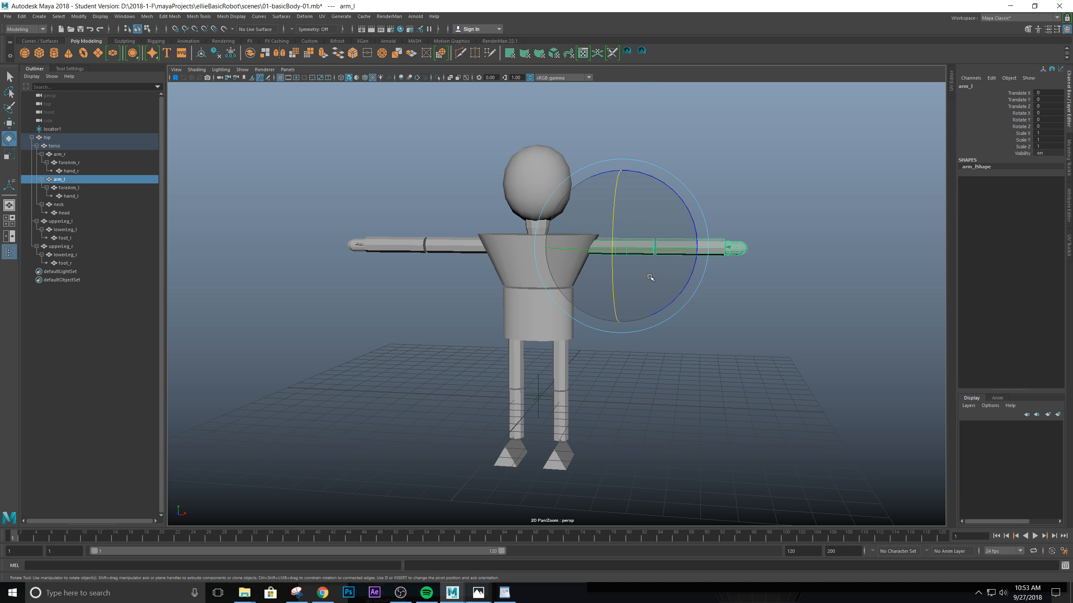
{"action": "left_click_drag", "start_coordinate": [646, 186], "coordinate": [675, 270]}
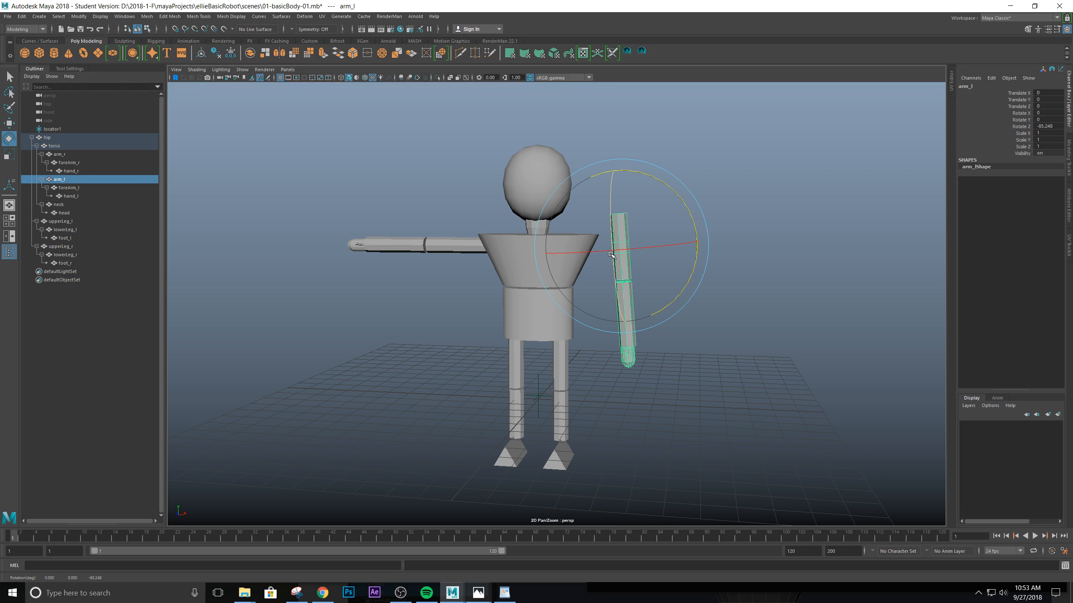
{"action": "key", "text": "ctrl+z"}
Collapse arm_l's child hierarchy in the Outliner
{"action": "scroll", "coordinate": [669, 302], "scroll_direction": "down", "scroll_amount": 4}
{"action": "scroll", "coordinate": [669, 302], "scroll_direction": "up", "scroll_amount": 6}
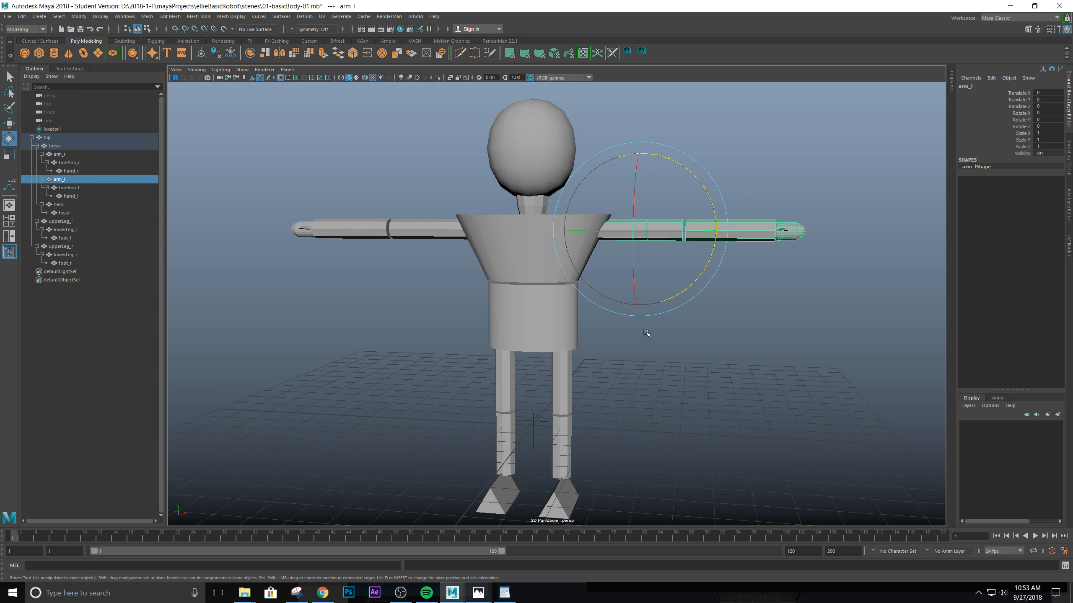
{"action": "left_click_drag", "start_coordinate": [646, 333], "coordinate": [680, 335], "text": "alt"}
{"action": "middle_click_drag", "start_coordinate": [607, 280], "coordinate": [598, 325], "text": "alt"}
{"action": "left_click_drag", "start_coordinate": [705, 380], "coordinate": [687, 390], "text": "alt"}
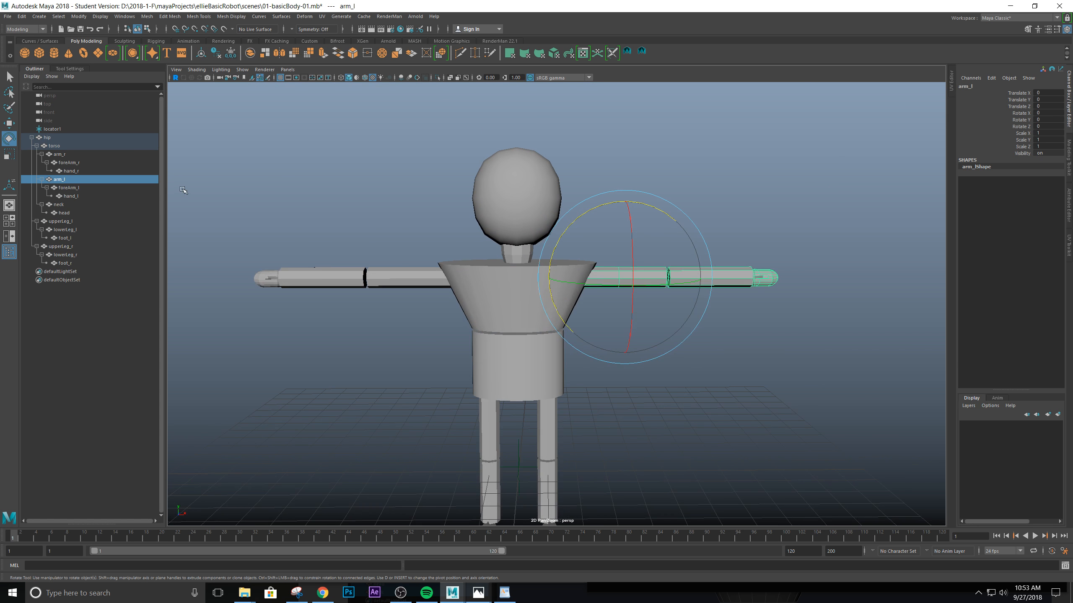
{"action": "left_click", "coordinate": [42, 180]}
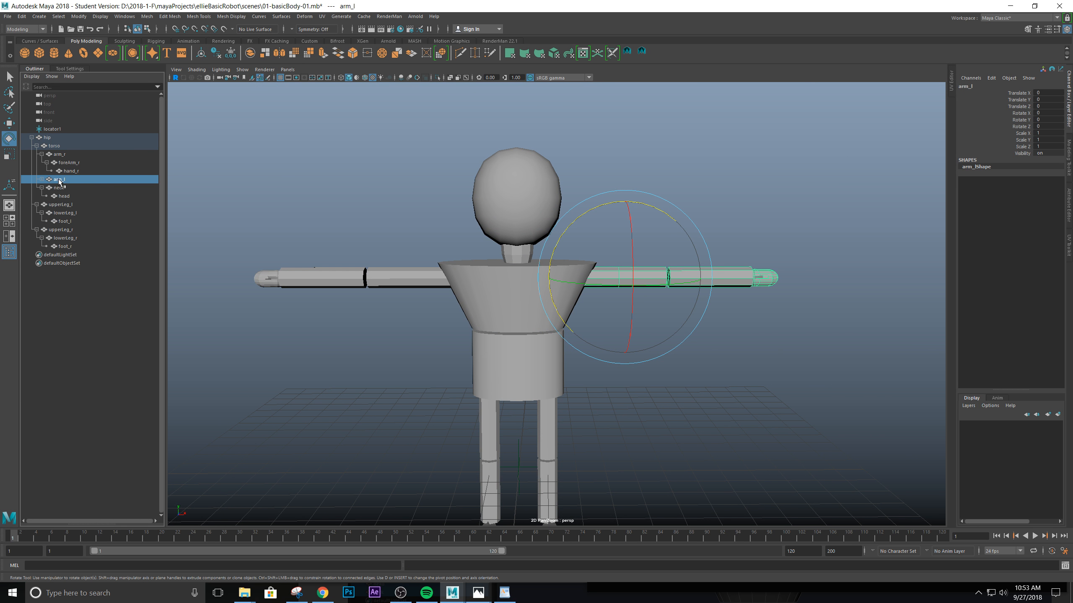
In wireframe display, move arm_l's pivot to the centre of its shoulder end cap
{"action": "scroll", "coordinate": [892, 353], "scroll_direction": "down", "scroll_amount": 3}
{"action": "scroll", "coordinate": [805, 340], "scroll_direction": "up", "scroll_amount": 6}
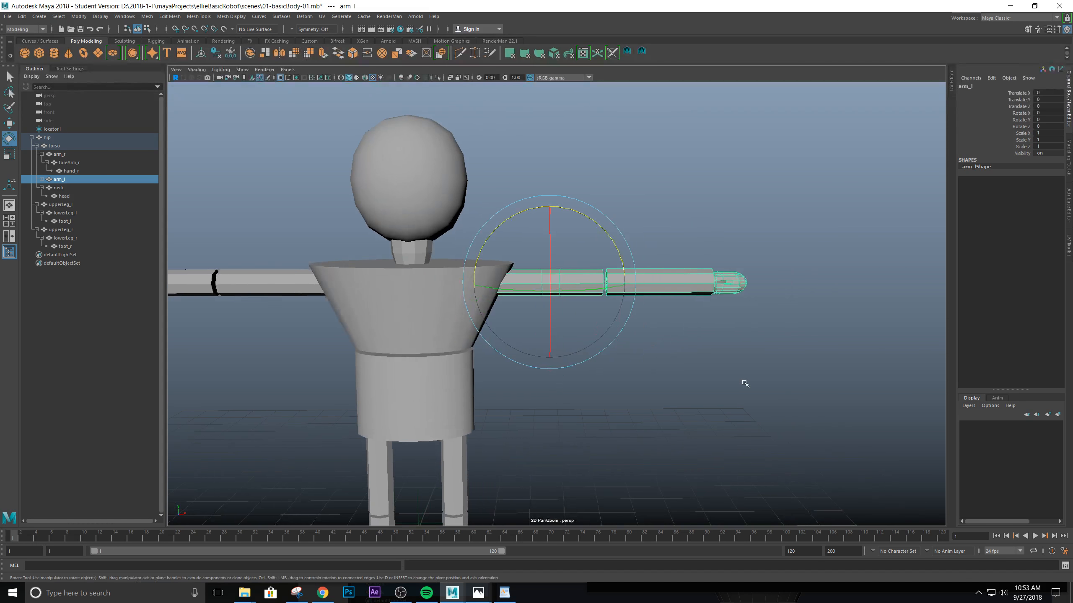
{"action": "left_click_drag", "start_coordinate": [745, 384], "coordinate": [426, 293], "text": "alt"}
{"action": "key", "text": "4"}
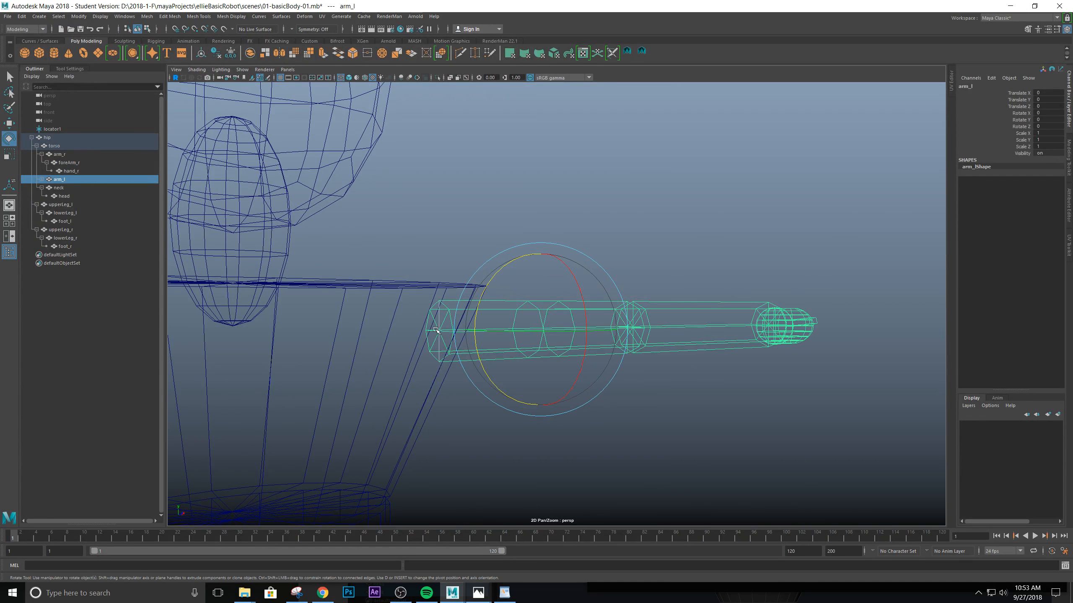
{"action": "mouse_move", "coordinate": [441, 329]}
{"action": "left_mouse_down", "text": "alt"}
{"action": "mouse_move", "coordinate": [481, 341]}
{"action": "mouse_move", "coordinate": [436, 310]}
{"action": "left_mouse_up", "text": "alt"}
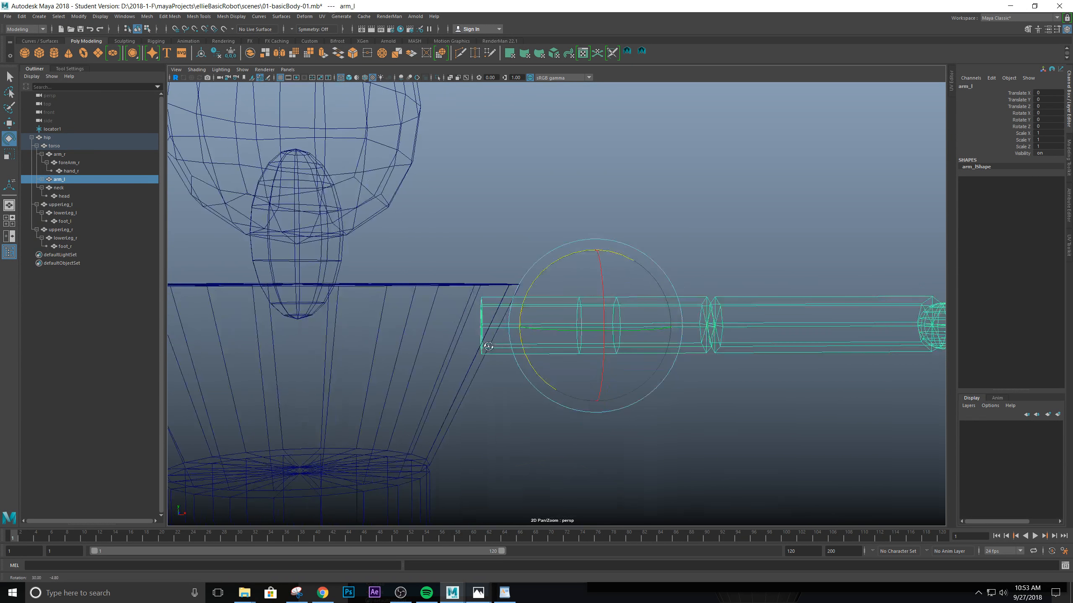
{"action": "middle_click_drag", "start_coordinate": [436, 310], "coordinate": [448, 314], "text": "alt"}
{"action": "left_click_drag", "start_coordinate": [448, 314], "coordinate": [484, 299], "text": "alt"}
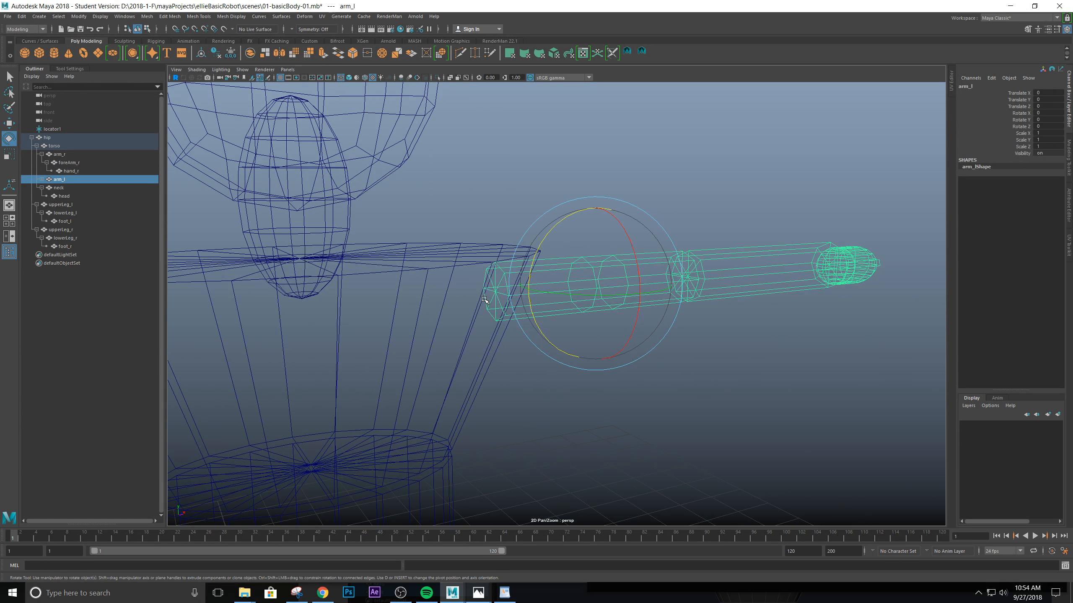
{"action": "key", "text": "Insert"}
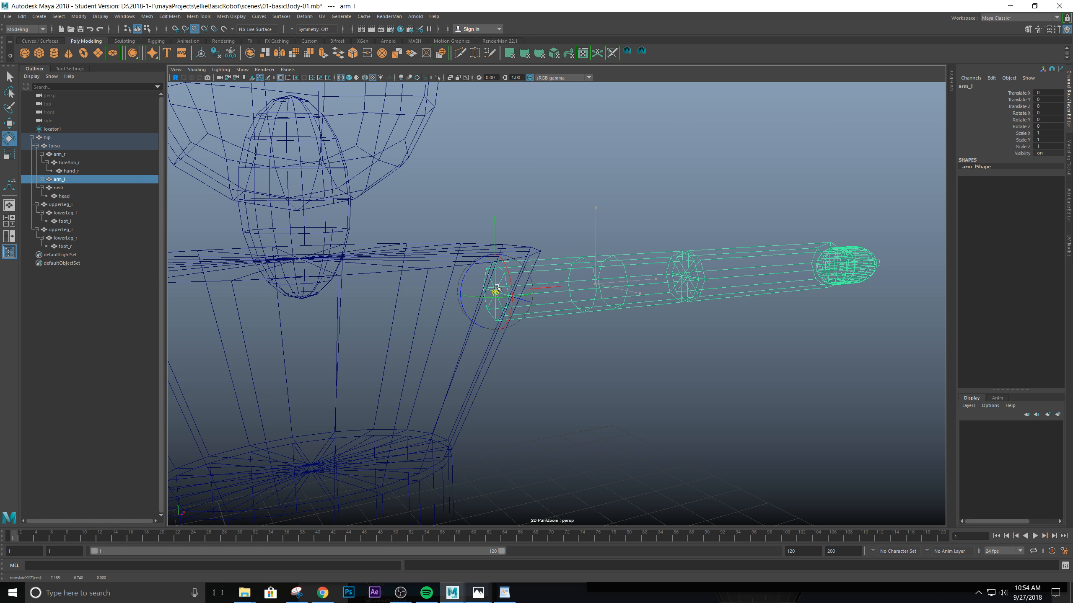
Return to shaded display, test-rotate arm_l downward around Z from the shoulder pivot, and undo the rotation
{"action": "left_click_drag", "start_coordinate": [584, 333], "coordinate": [619, 287], "text": "alt"}
{"action": "key", "text": "5"}
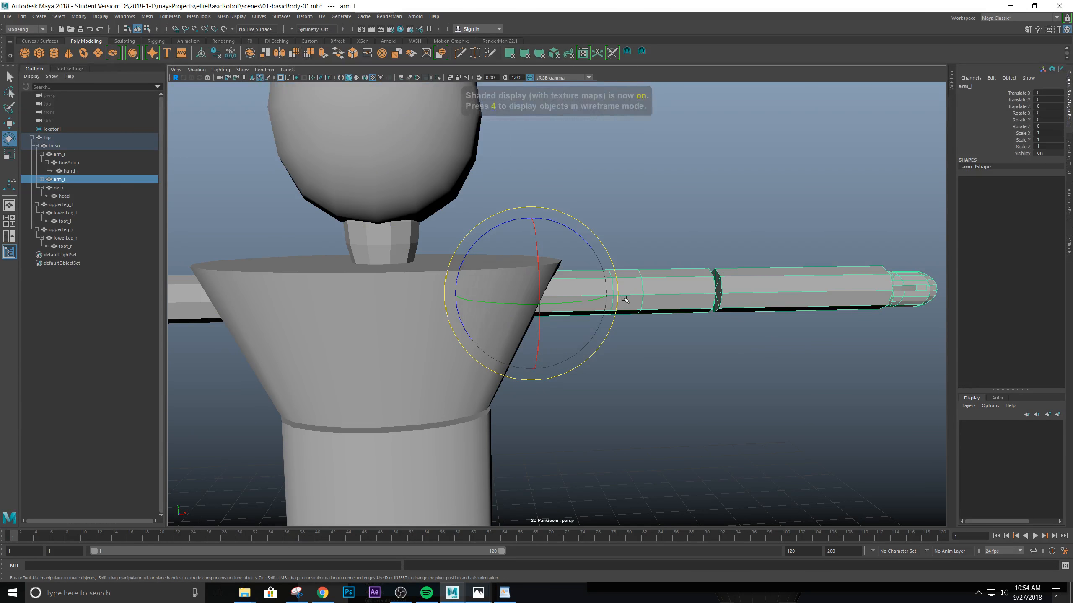
{"action": "mouse_move", "coordinate": [576, 240]}
{"action": "left_mouse_down"}
{"action": "mouse_move", "coordinate": [588, 250]}
{"action": "mouse_move", "coordinate": [590, 335]}
{"action": "mouse_move", "coordinate": [571, 280]}
{"action": "mouse_move", "coordinate": [587, 321]}
{"action": "mouse_move", "coordinate": [566, 283]}
{"action": "mouse_move", "coordinate": [579, 305]}
{"action": "left_mouse_up"}
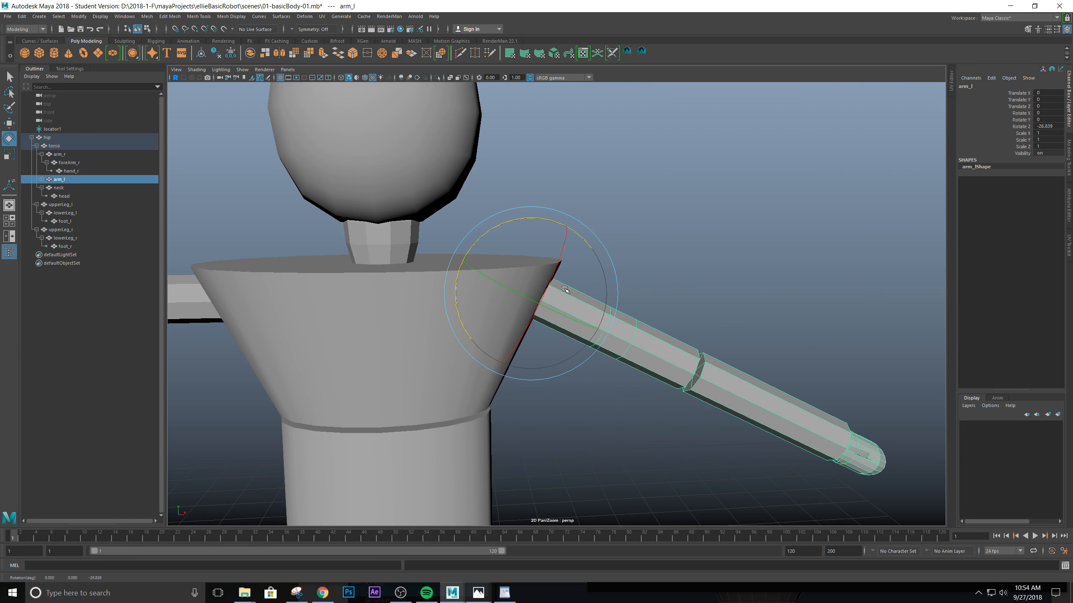
{"action": "key", "text": "ctrl+z"}
Test-rotate foreArm_l about -40 degrees around Z on its default pivot, and undo the last rotation
{"action": "mouse_move", "coordinate": [718, 322]}
{"action": "right_mouse_down", "text": "alt"}
{"action": "mouse_move", "coordinate": [757, 329]}
{"action": "mouse_move", "coordinate": [673, 330]}
{"action": "mouse_move", "coordinate": [708, 323]}
{"action": "right_mouse_up", "text": "alt"}
{"action": "left_click", "coordinate": [740, 309]}
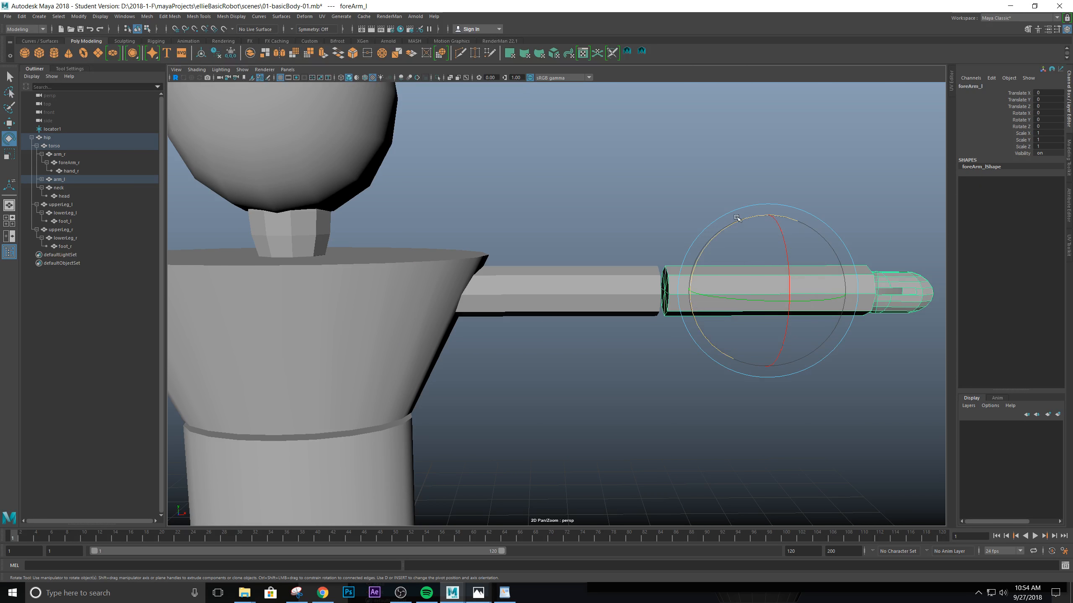
{"action": "left_click_drag", "start_coordinate": [774, 240], "coordinate": [677, 250]}
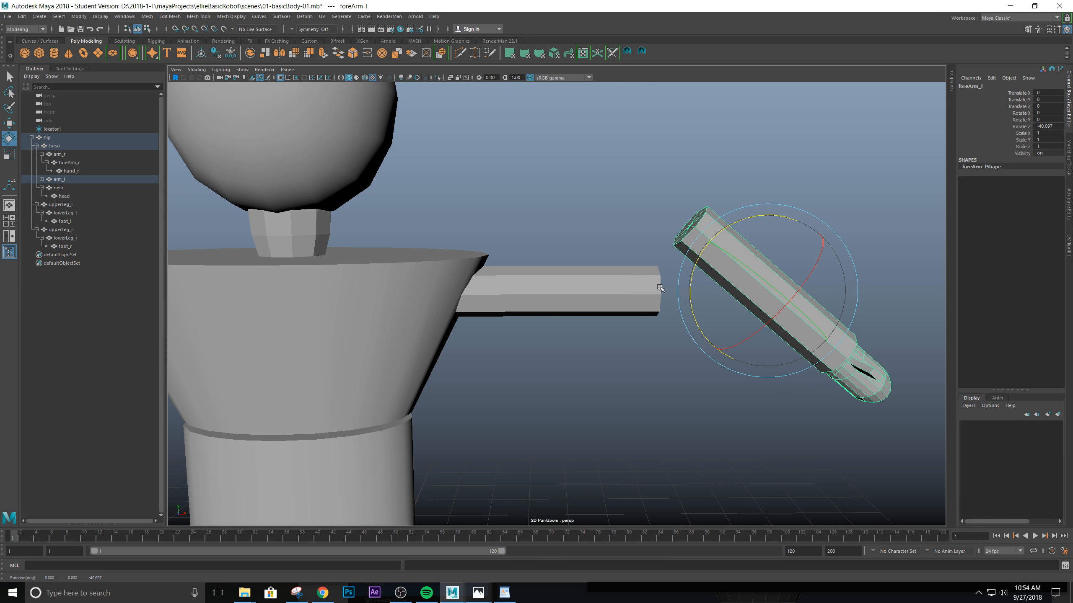
{"action": "key", "text": "ctrl+z"}
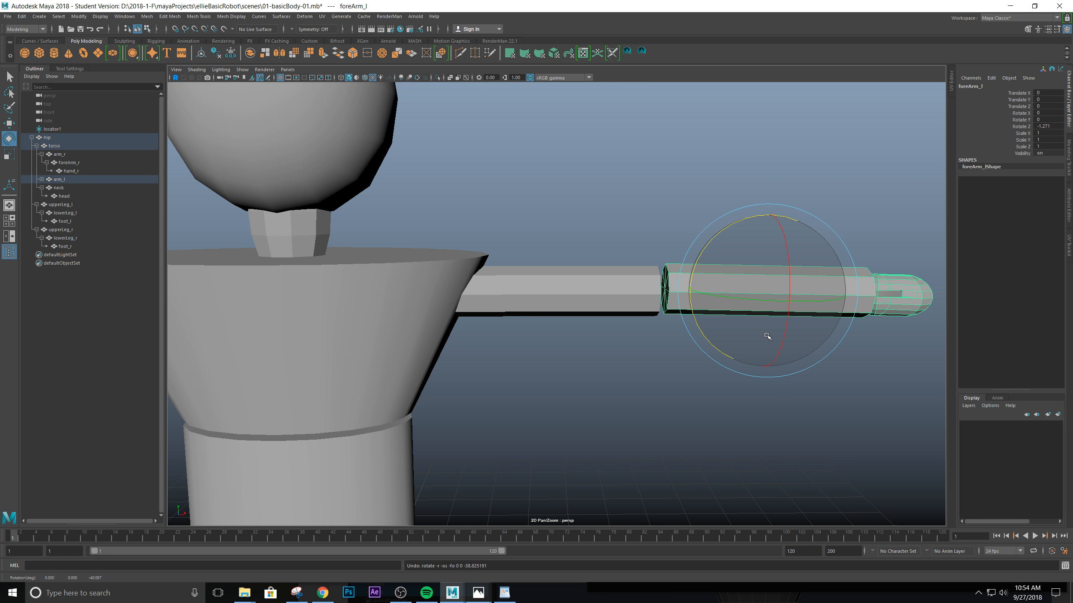
Move foreArm_l's pivot to the centre of its elbow end cap
{"action": "scroll", "coordinate": [767, 337], "scroll_direction": "down", "scroll_amount": 1}
{"action": "scroll", "coordinate": [768, 337], "scroll_direction": "up", "scroll_amount": 2}
{"action": "left_click_drag", "start_coordinate": [629, 325], "coordinate": [628, 324], "text": "alt"}
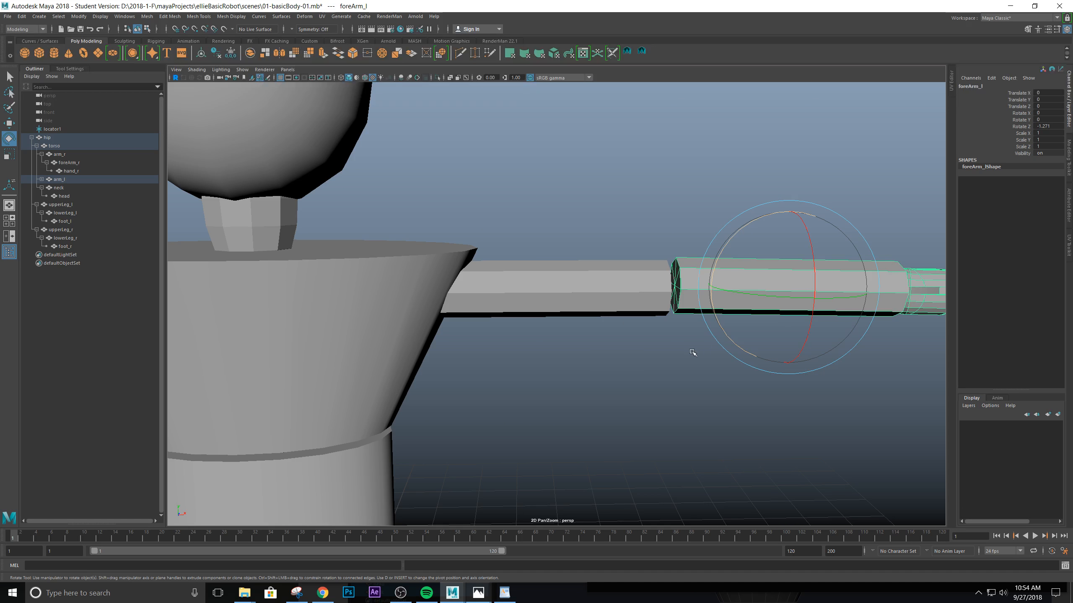
{"action": "middle_click_drag", "start_coordinate": [692, 353], "coordinate": [647, 372], "text": "alt"}
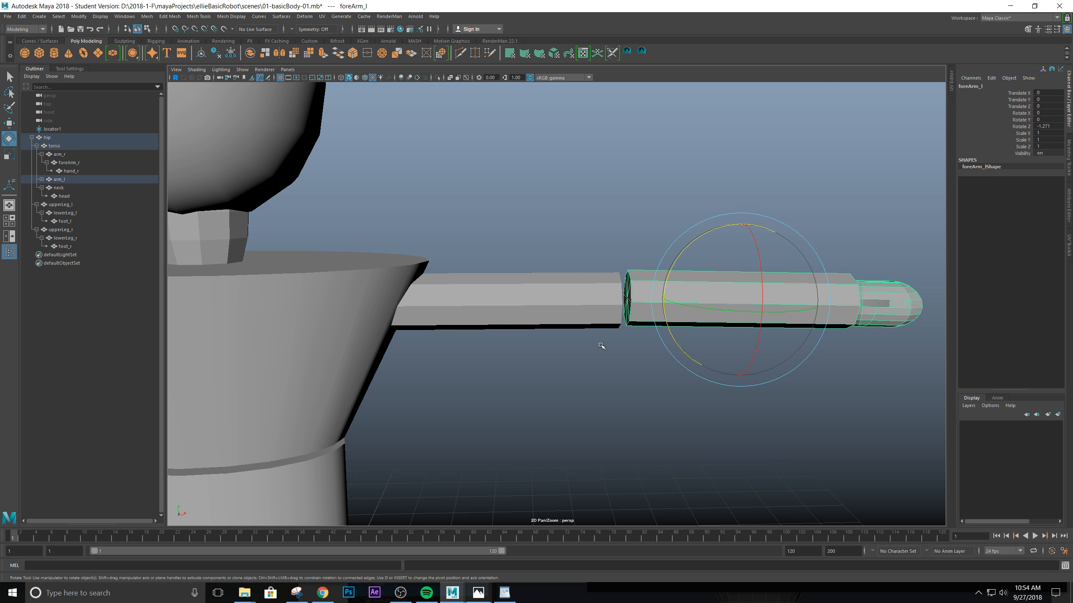
{"action": "key", "text": "d"}
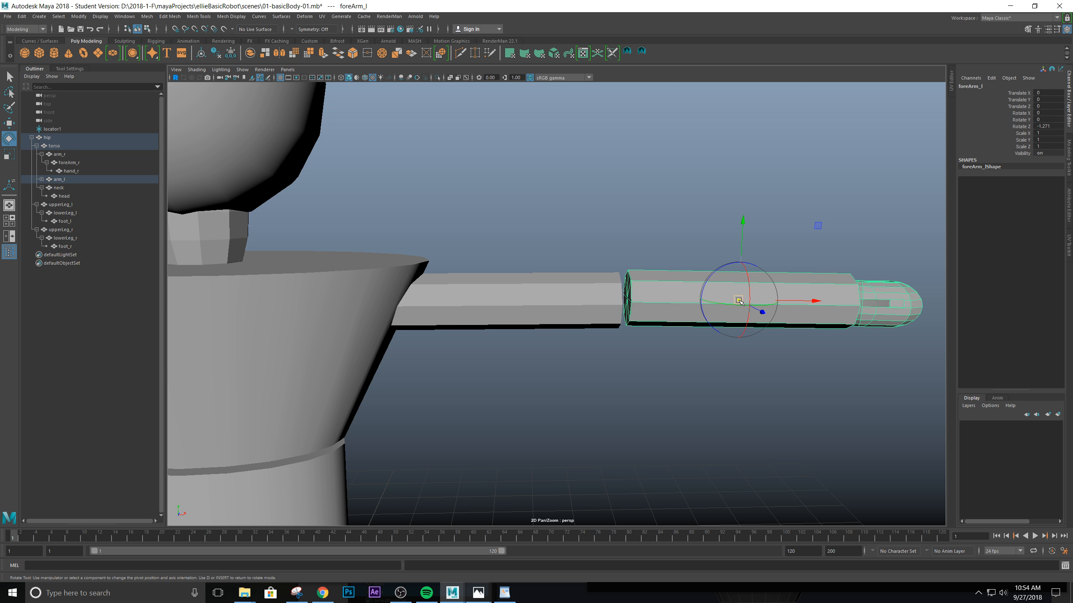
{"action": "left_click_drag", "start_coordinate": [739, 299], "coordinate": [724, 302]}
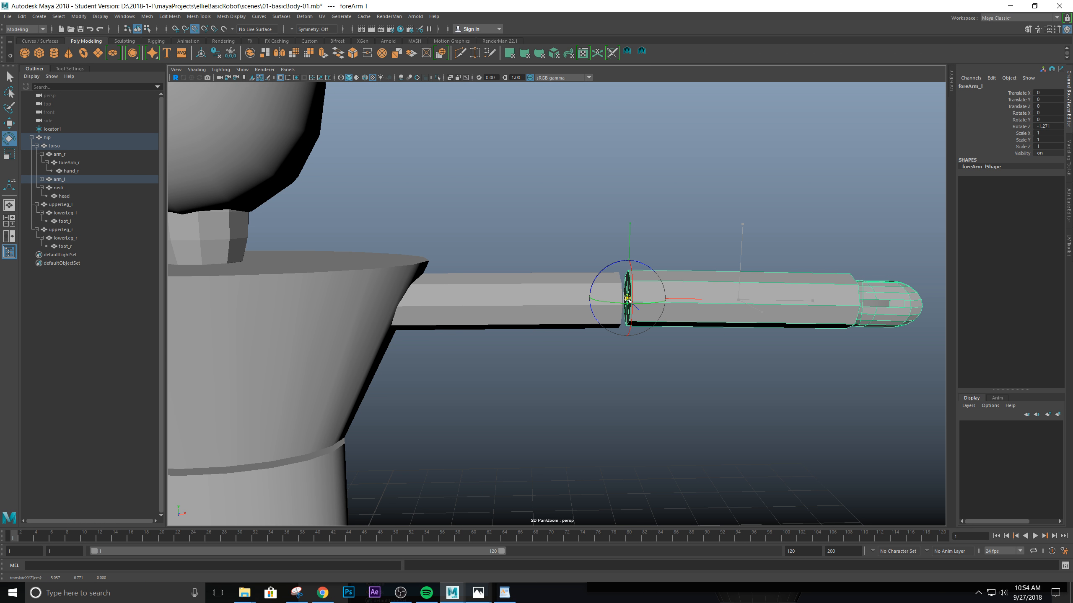
Check foreArm_l's elbow pivot up close, test-rotate the forearm around Z, and undo the rotation
{"action": "scroll", "coordinate": [659, 330], "scroll_direction": "up", "scroll_amount": 5}
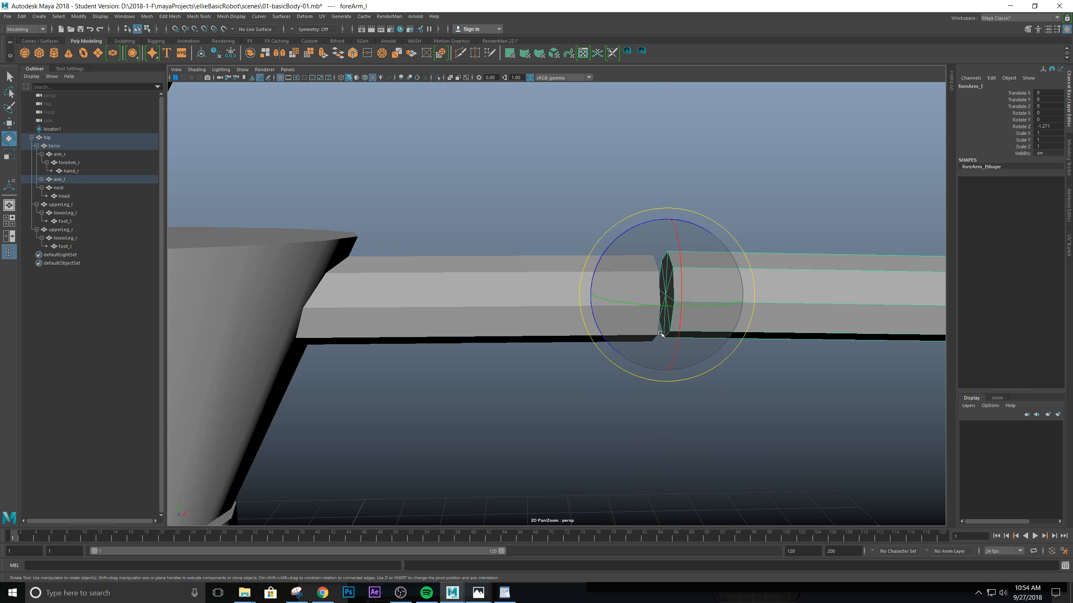
{"action": "scroll", "coordinate": [665, 313], "scroll_direction": "down", "scroll_amount": 3}
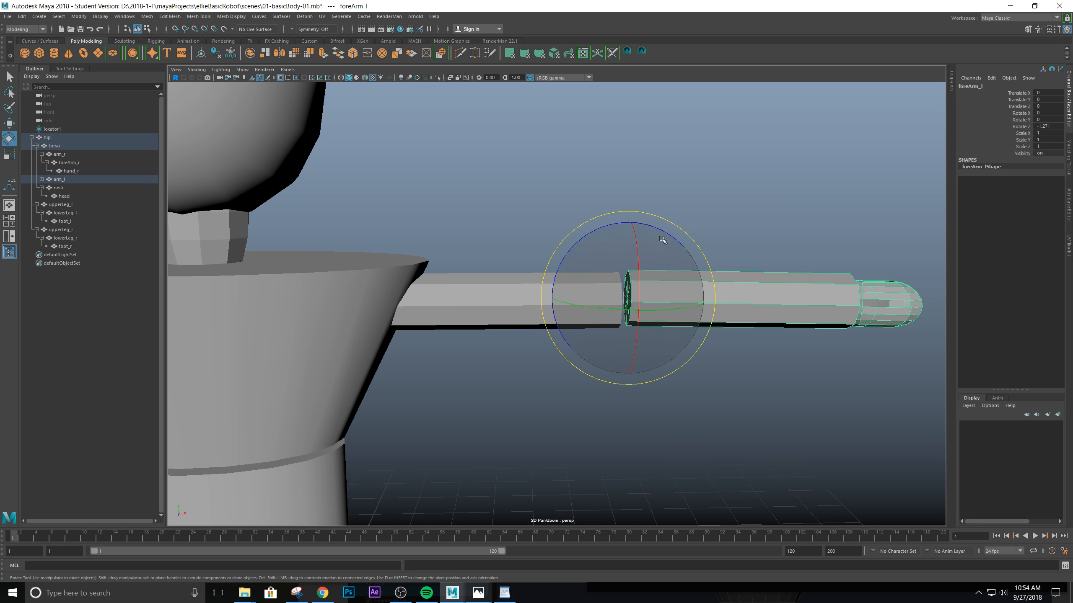
{"action": "left_click_drag", "start_coordinate": [652, 227], "coordinate": [643, 277]}
{"action": "key", "text": "ctrl+z"}
In wireframe display, snap hand_l's pivot to the centre of the forearm's wrist end cap
{"action": "left_click", "coordinate": [888, 303]}
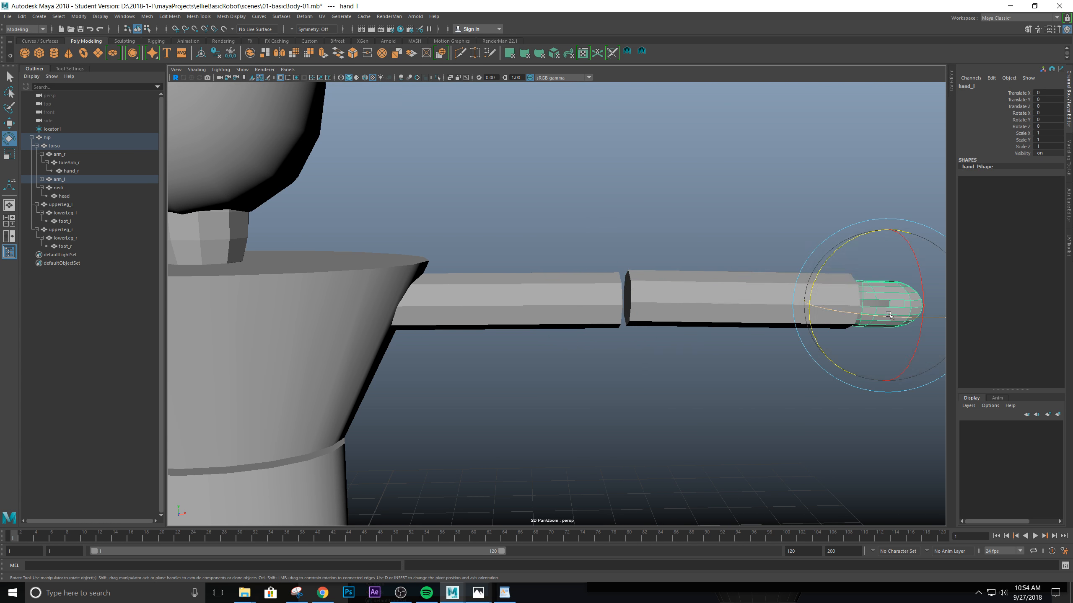
{"action": "middle_click_drag", "start_coordinate": [784, 352], "coordinate": [565, 343], "text": "alt"}
{"action": "right_click_drag", "start_coordinate": [527, 283], "coordinate": [666, 350], "text": "alt"}
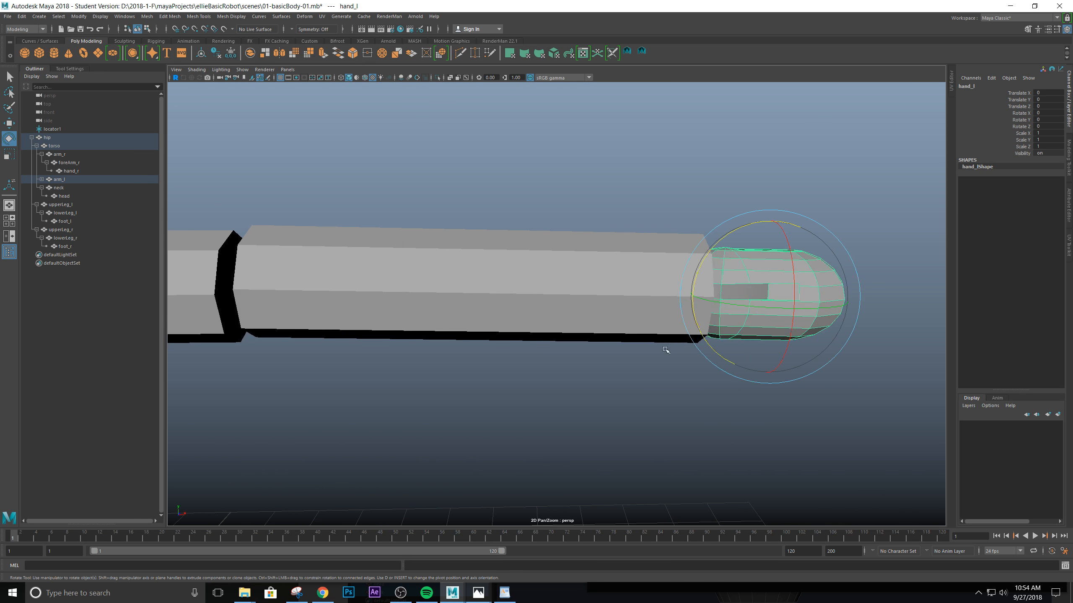
{"action": "left_click_drag", "start_coordinate": [724, 270], "coordinate": [702, 307], "text": "alt"}
{"action": "middle_click_drag", "start_coordinate": [714, 252], "coordinate": [580, 321], "text": "alt"}
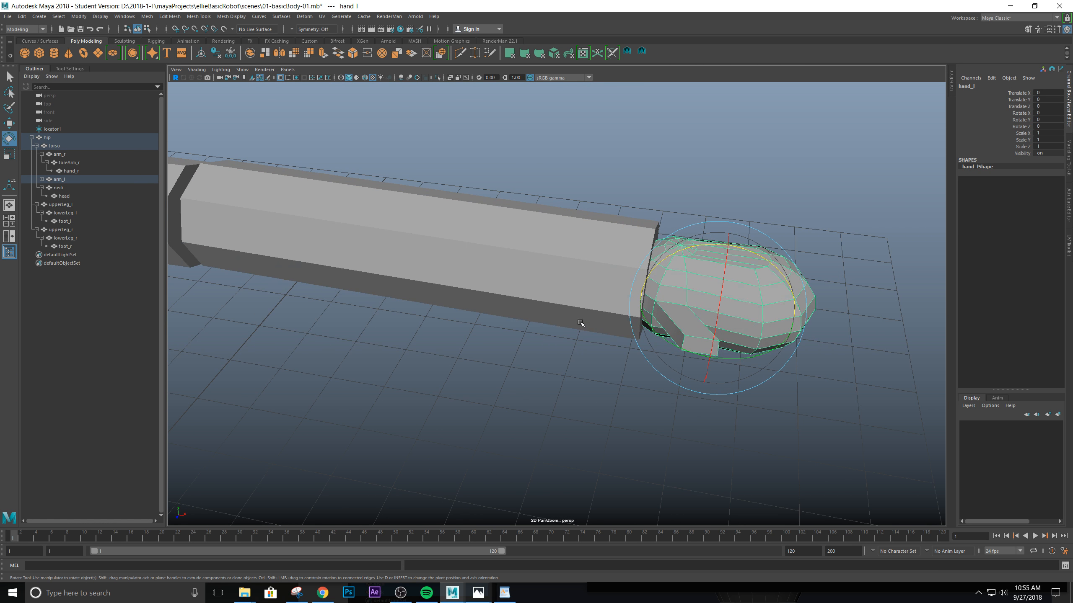
{"action": "key", "text": "4"}
{"action": "left_click_drag", "start_coordinate": [641, 370], "coordinate": [637, 325], "text": "alt"}
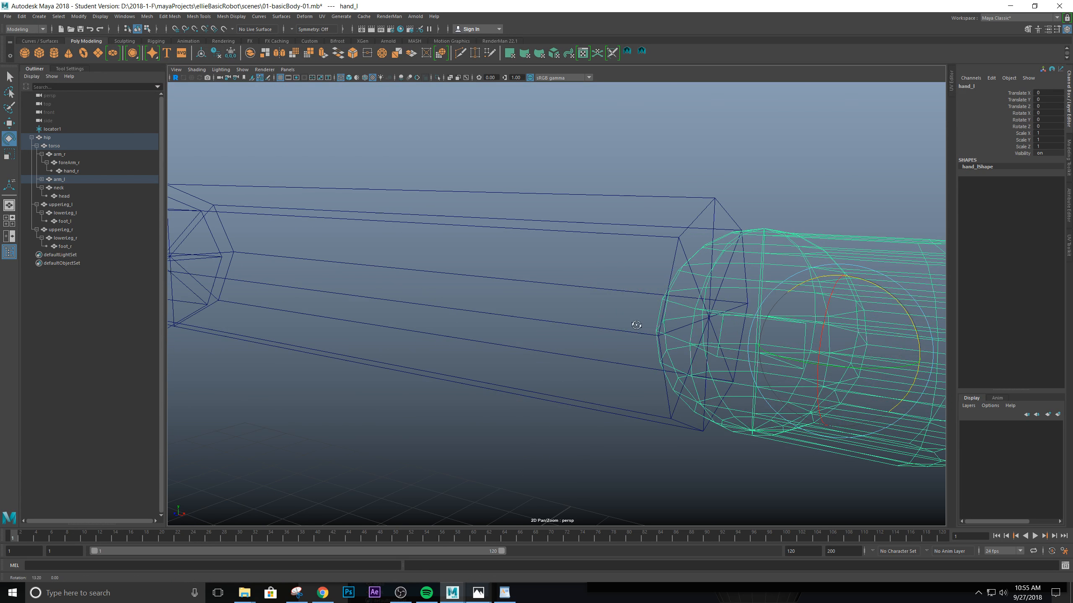
{"action": "left_click_drag", "start_coordinate": [698, 301], "coordinate": [644, 329], "text": "alt"}
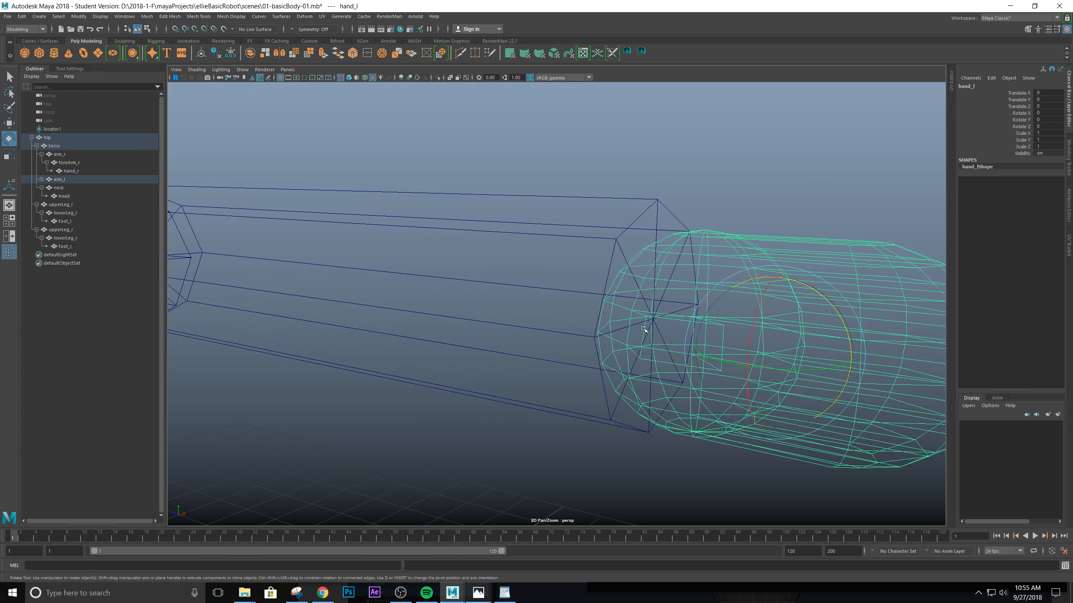
{"action": "key", "text": "d"}
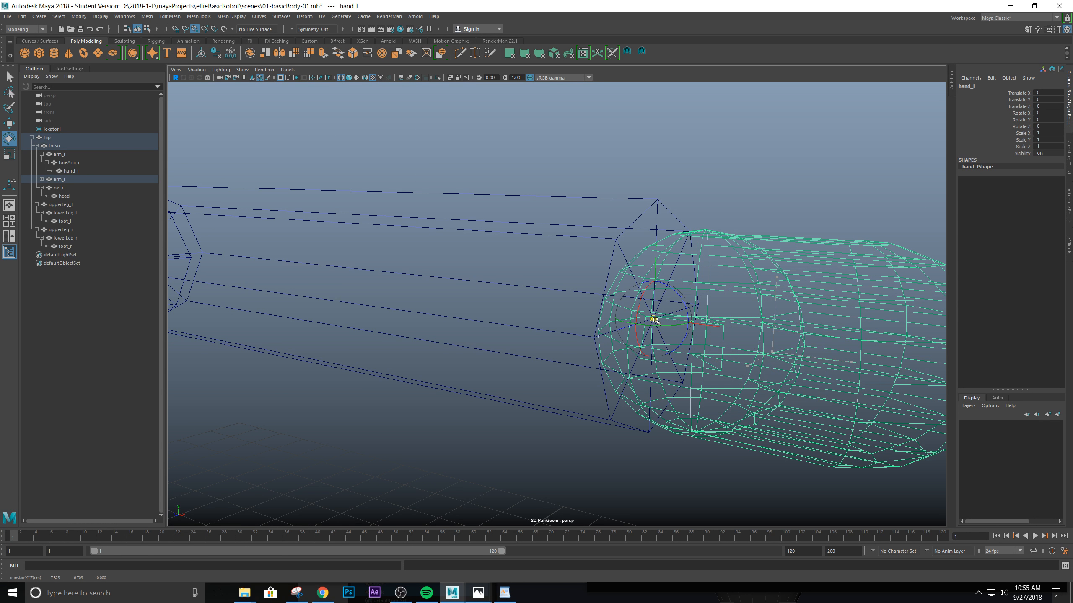
{"action": "key", "text": "d"}
Return to shaded display, test-rotate hand_l about -40 degrees around Z from the wrist pivot, and undo the rotation
{"action": "key", "text": "6"}
{"action": "mouse_move", "coordinate": [725, 339]}
{"action": "left_mouse_down", "text": "alt"}
{"action": "mouse_move", "coordinate": [712, 349]}
{"action": "mouse_move", "coordinate": [604, 264]}
{"action": "mouse_move", "coordinate": [653, 301]}
{"action": "left_mouse_up", "text": "alt"}
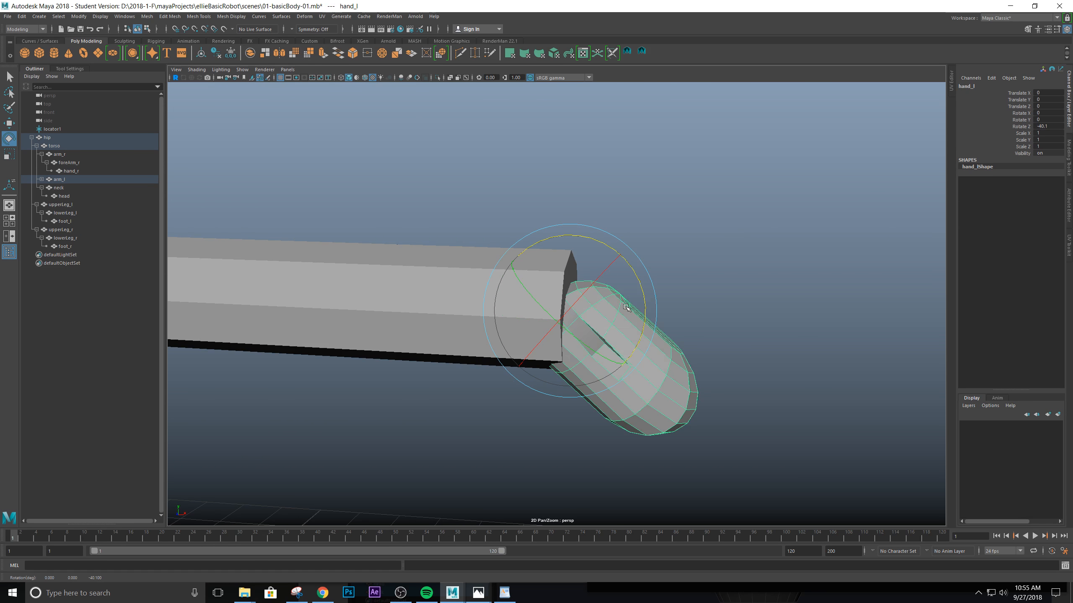
{"action": "key", "text": "ctrl+z"}
Select the robot's torso together with its child parts
{"action": "scroll", "coordinate": [683, 373], "scroll_direction": "down", "scroll_amount": 4}
{"action": "middle_click_drag", "start_coordinate": [295, 325], "coordinate": [749, 168], "text": "alt"}
{"action": "scroll", "coordinate": [602, 279], "scroll_direction": "down", "scroll_amount": 5}
{"action": "middle_click_drag", "start_coordinate": [570, 282], "coordinate": [554, 357], "text": "alt"}
{"action": "left_click_drag", "start_coordinate": [554, 358], "coordinate": [571, 386], "text": "alt"}
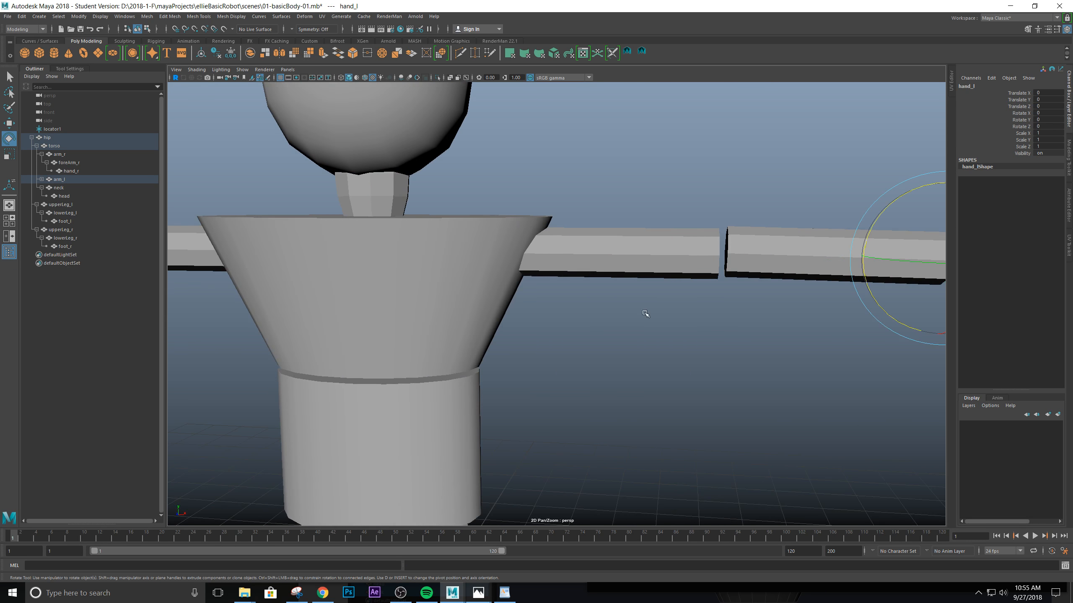
{"action": "left_click", "coordinate": [519, 361]}
{"action": "scroll", "coordinate": [685, 391], "scroll_direction": "up", "scroll_amount": 3}
{"action": "left_click_drag", "start_coordinate": [685, 391], "coordinate": [689, 357], "text": "alt"}
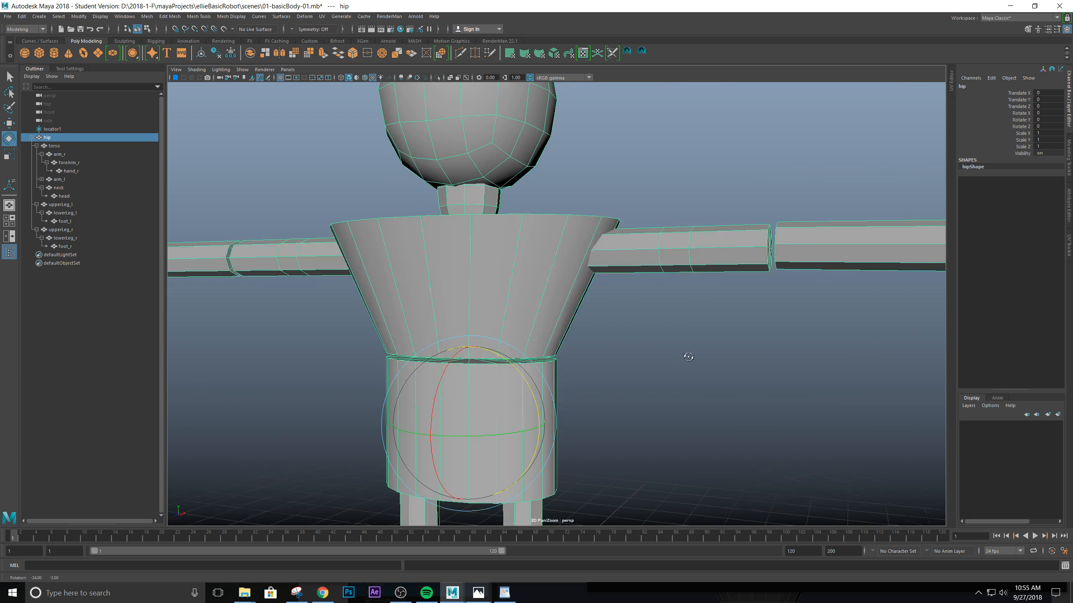
{"action": "left_click", "coordinate": [426, 240]}
{"action": "scroll", "coordinate": [498, 386], "scroll_direction": "up", "scroll_amount": 5}
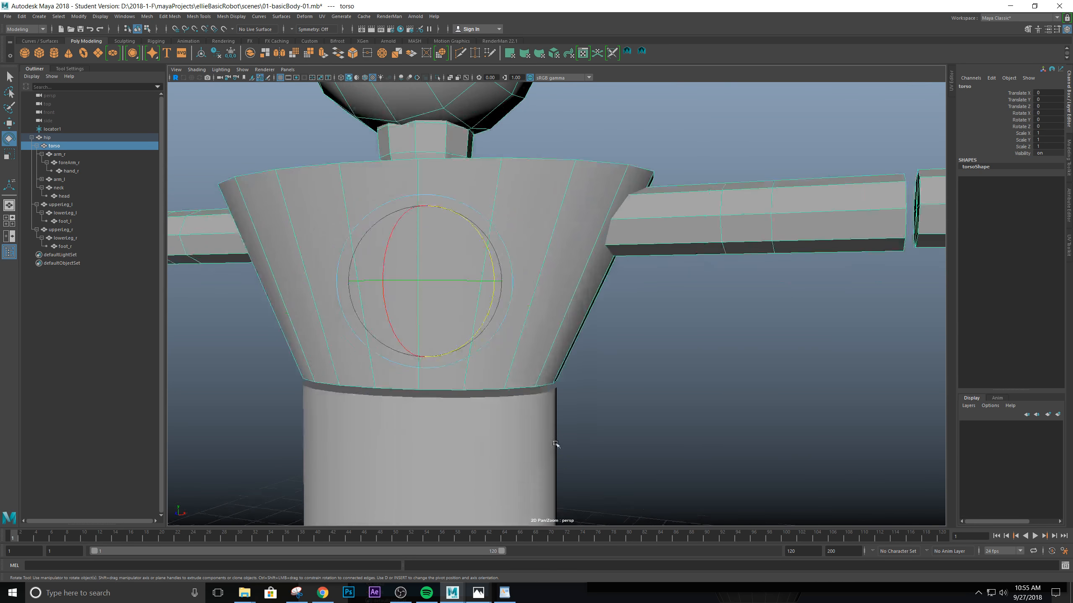
Snap the torso's pivot to the centre of its bottom cap at the waist in wireframe, and return to shaded display
{"action": "left_click_drag", "start_coordinate": [560, 327], "coordinate": [525, 386], "text": "alt"}
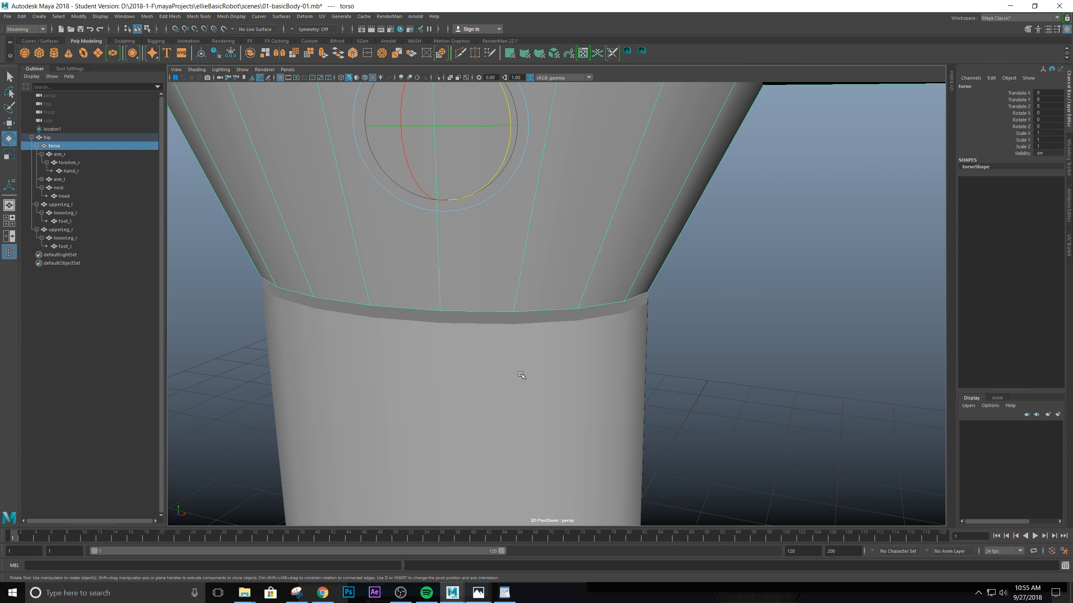
{"action": "key", "text": "4"}
{"action": "left_click_drag", "start_coordinate": [511, 337], "coordinate": [479, 304], "text": "alt"}
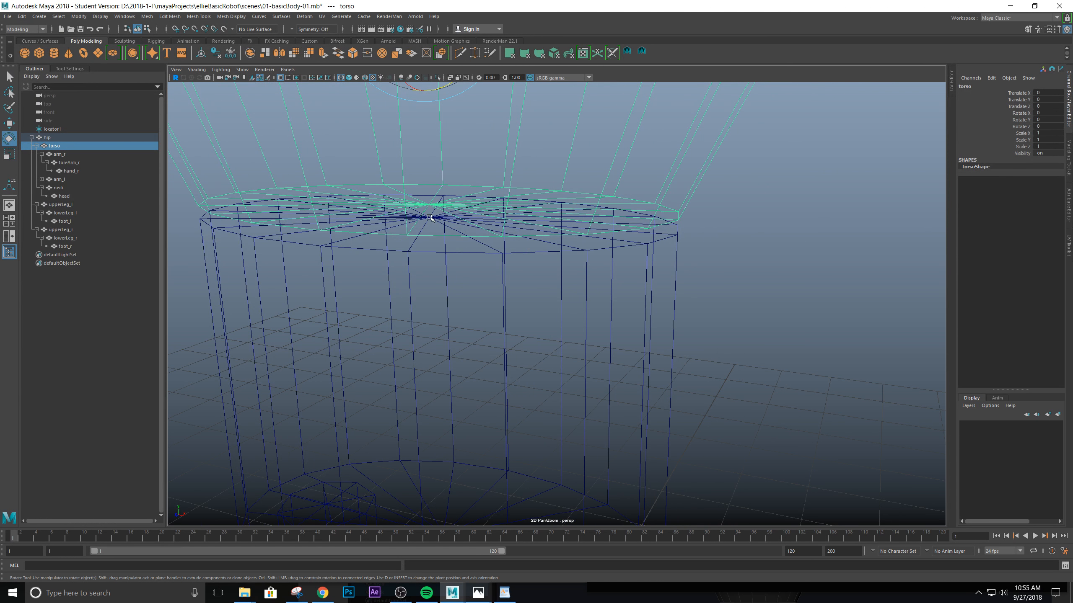
{"action": "scroll", "coordinate": [441, 232], "scroll_direction": "down", "scroll_amount": 3}
{"action": "left_click_drag", "start_coordinate": [541, 272], "coordinate": [465, 297], "text": "alt"}
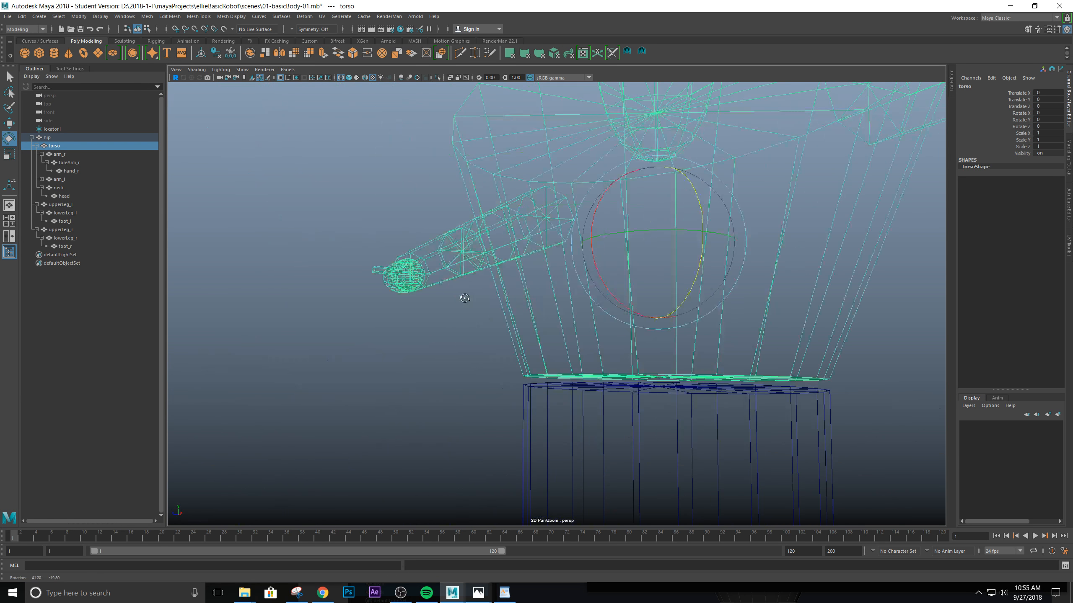
{"action": "middle_click_drag", "start_coordinate": [656, 349], "coordinate": [570, 309], "text": "alt"}
{"action": "scroll", "coordinate": [359, 267], "scroll_direction": "up", "scroll_amount": 3}
{"action": "scroll", "coordinate": [527, 326], "scroll_direction": "up", "scroll_amount": 3}
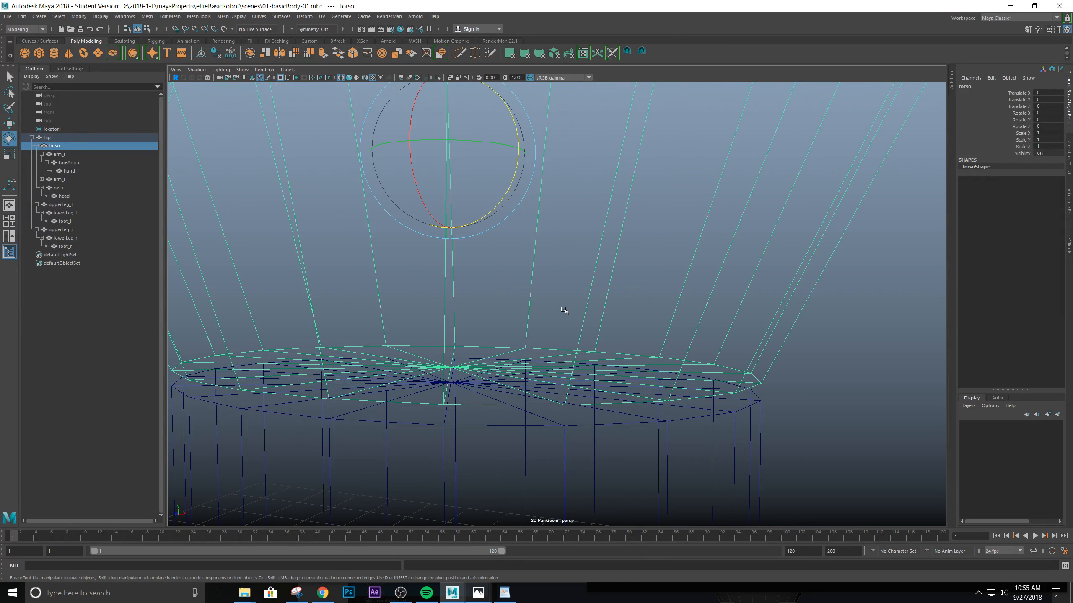
{"action": "mouse_move", "coordinate": [564, 310]}
{"action": "left_mouse_down", "text": "alt"}
{"action": "mouse_move", "coordinate": [532, 305]}
{"action": "mouse_move", "coordinate": [548, 311]}
{"action": "left_mouse_up", "text": "alt"}
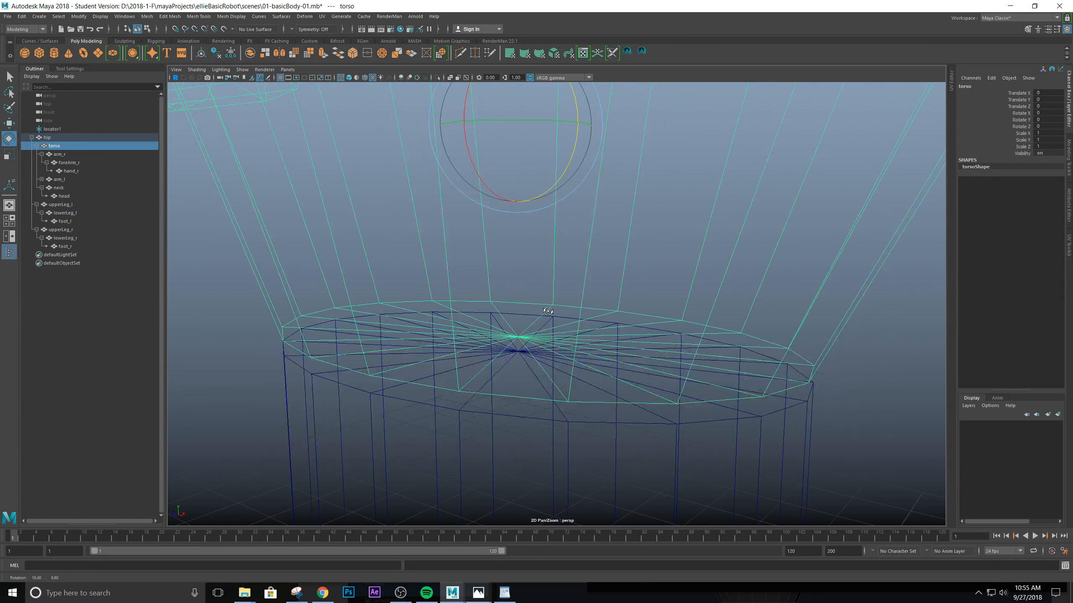
{"action": "key", "text": "d"}
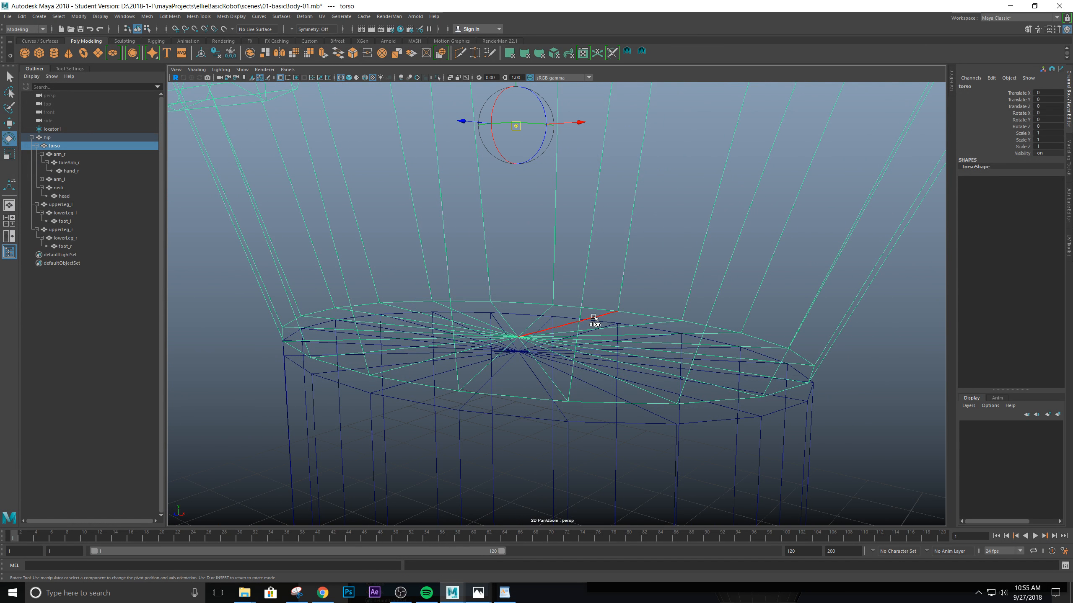
{"action": "left_click", "coordinate": [517, 127]}
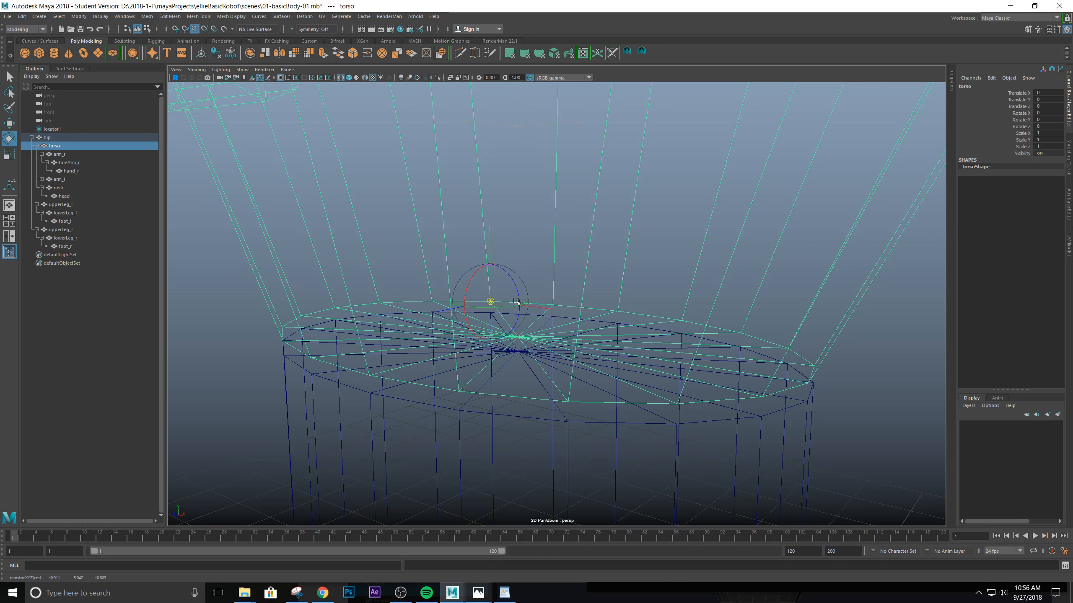
{"action": "key", "text": "d"}
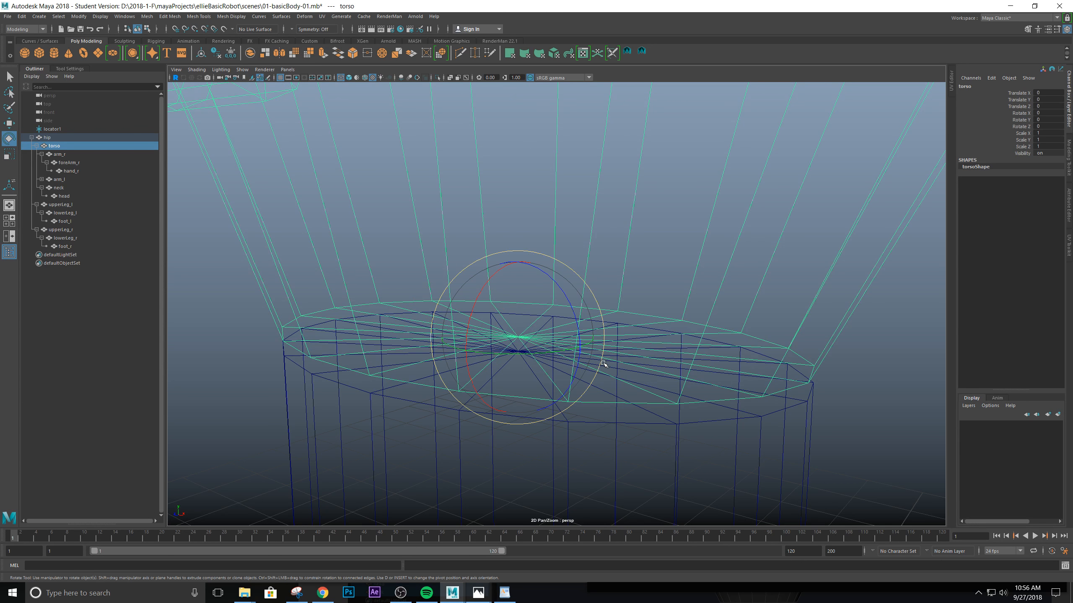
{"action": "key", "text": "6"}
Test-rotate the torso around X from its waist pivot, and undo the rotation
{"action": "scroll", "coordinate": [601, 364], "scroll_direction": "down", "scroll_amount": 4}
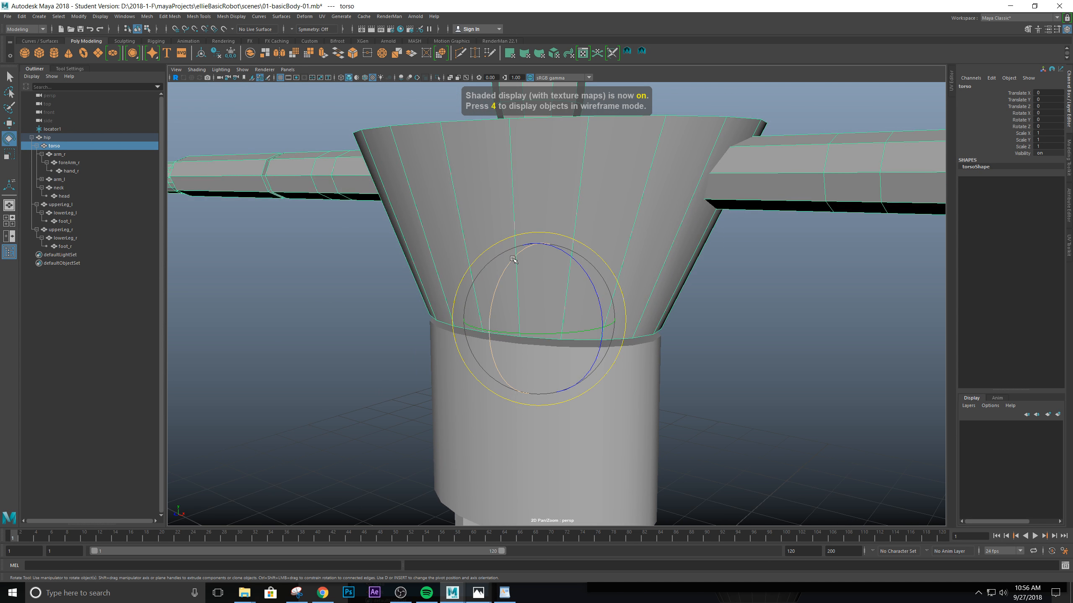
{"action": "scroll", "coordinate": [513, 259], "scroll_direction": "down", "scroll_amount": 5}
{"action": "left_click_drag", "start_coordinate": [518, 259], "coordinate": [575, 277]}
{"action": "key", "text": "ctrl+z"}
Select upperLeg_l and examine the robot's hip, legs and upper body
{"action": "scroll", "coordinate": [575, 279], "scroll_direction": "down", "scroll_amount": 2}
{"action": "left_click_drag", "start_coordinate": [591, 204], "coordinate": [547, 243], "text": "alt"}
{"action": "scroll", "coordinate": [546, 275], "scroll_direction": "up", "scroll_amount": 5}
{"action": "scroll", "coordinate": [547, 243], "scroll_direction": "down", "scroll_amount": 3}
{"action": "middle_click_drag", "start_coordinate": [624, 416], "coordinate": [627, 211], "text": "alt"}
{"action": "left_click_drag", "start_coordinate": [628, 211], "coordinate": [639, 297], "text": "alt"}
{"action": "left_click", "coordinate": [580, 332]}
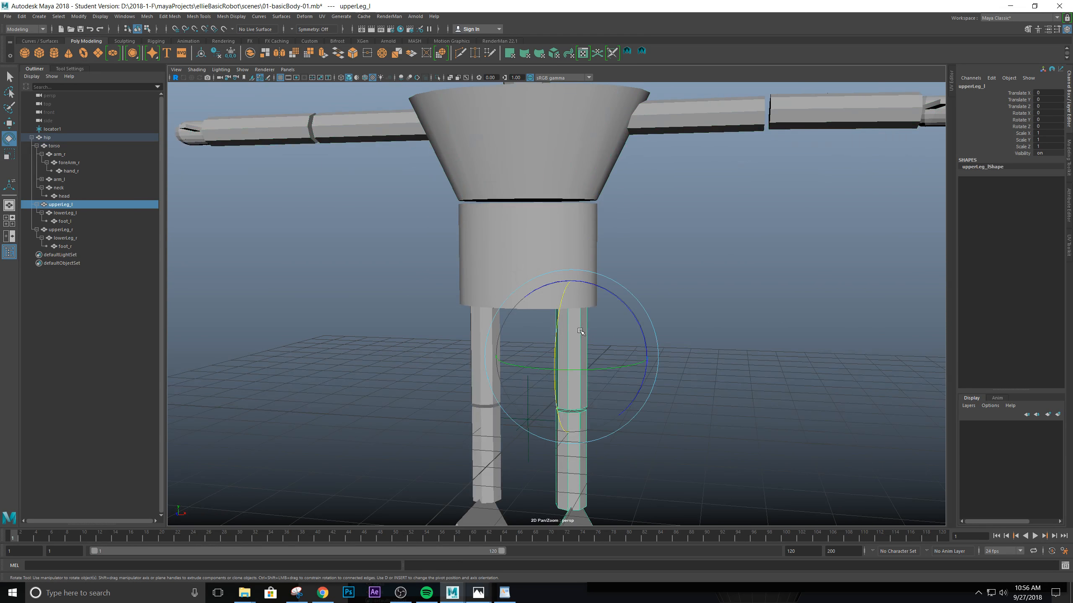
{"action": "scroll", "coordinate": [630, 368], "scroll_direction": "up", "scroll_amount": 3}
{"action": "middle_click_drag", "start_coordinate": [675, 323], "coordinate": [585, 304], "text": "alt"}
{"action": "scroll", "coordinate": [613, 328], "scroll_direction": "down", "scroll_amount": 5}
{"action": "middle_click_drag", "start_coordinate": [631, 224], "coordinate": [639, 321], "text": "alt"}
{"action": "left_click_drag", "start_coordinate": [542, 293], "coordinate": [568, 283], "text": "alt"}
{"action": "middle_click_drag", "start_coordinate": [485, 216], "coordinate": [476, 182], "text": "alt"}
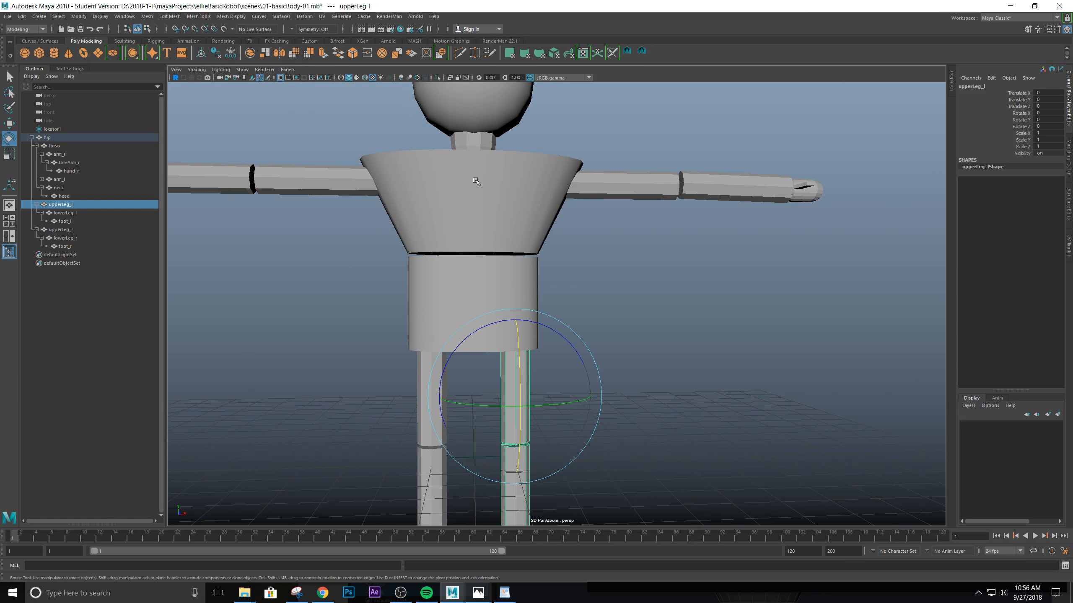
{"action": "scroll", "coordinate": [630, 398], "scroll_direction": "down", "scroll_amount": 3}
{"action": "scroll", "coordinate": [630, 398], "scroll_direction": "up", "scroll_amount": 3}
{"action": "middle_click_drag", "start_coordinate": [630, 398], "coordinate": [622, 281], "text": "alt"}
{"action": "left_click_drag", "start_coordinate": [627, 284], "coordinate": [608, 338], "text": "alt"}
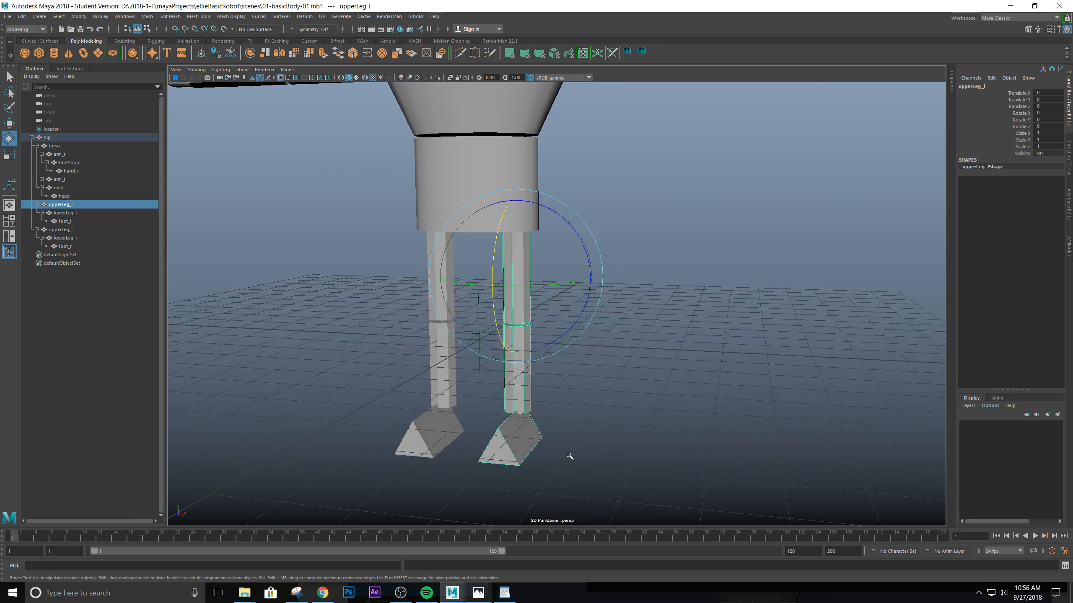
Clear the leg selection, examine the whole robot from head to feet, and select the torso
{"action": "left_click", "coordinate": [694, 289]}
{"action": "middle_click_drag", "start_coordinate": [697, 224], "coordinate": [702, 417], "text": "alt"}
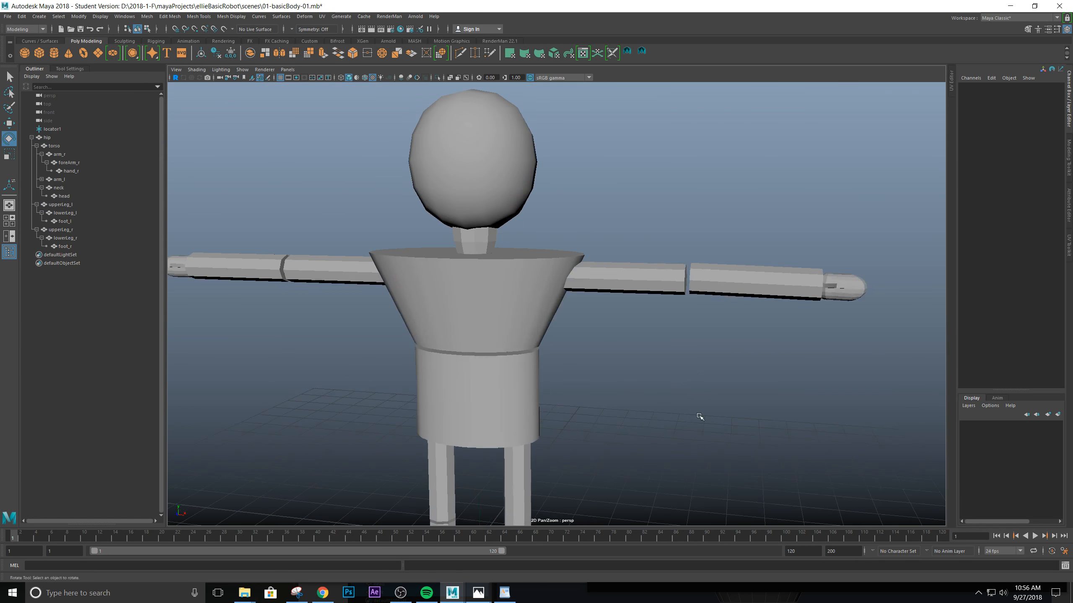
{"action": "scroll", "coordinate": [701, 416], "scroll_direction": "down", "scroll_amount": 5}
{"action": "middle_click_drag", "start_coordinate": [528, 393], "coordinate": [523, 346], "text": "alt"}
{"action": "scroll", "coordinate": [524, 346], "scroll_direction": "down", "scroll_amount": 4}
{"action": "scroll", "coordinate": [519, 292], "scroll_direction": "up", "scroll_amount": 6}
{"action": "middle_click_drag", "start_coordinate": [519, 290], "coordinate": [514, 340], "text": "alt"}
{"action": "left_click_drag", "start_coordinate": [514, 340], "coordinate": [577, 374], "text": "alt"}
{"action": "scroll", "coordinate": [500, 328], "scroll_direction": "up", "scroll_amount": 3}
{"action": "left_click", "coordinate": [502, 268]}
{"action": "scroll", "coordinate": [566, 309], "scroll_direction": "up", "scroll_amount": 4}
{"action": "scroll", "coordinate": [563, 362], "scroll_direction": "down", "scroll_amount": 4}
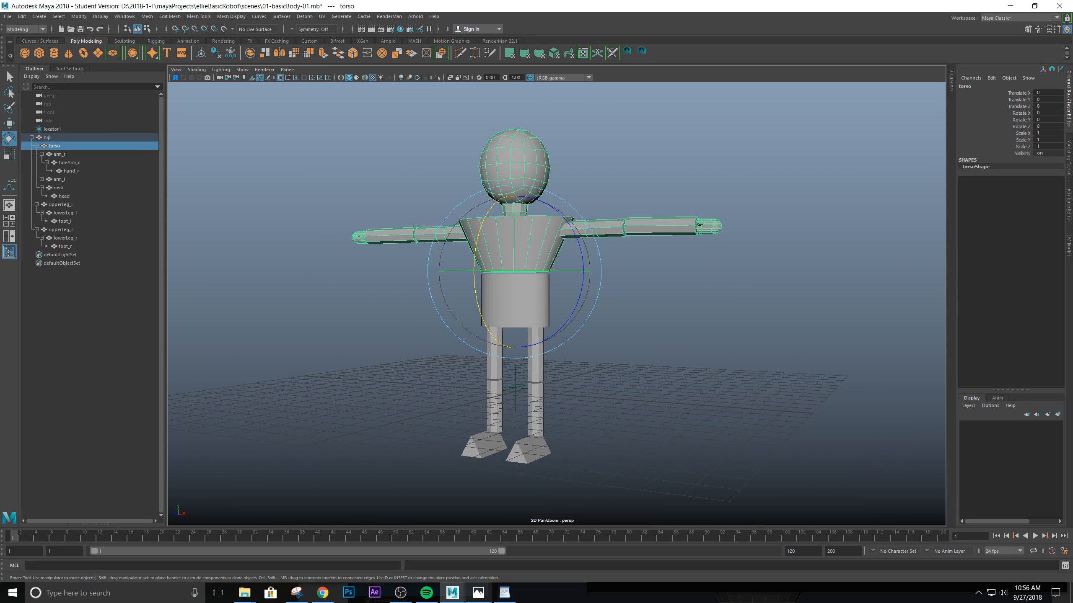